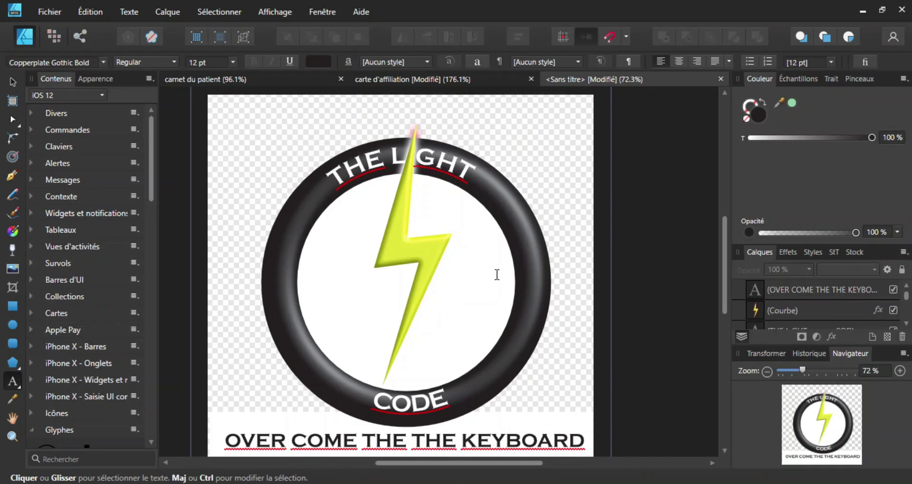
Step: Create a new document in pixels with a page width and height of 800 px
key(ctrl+n)
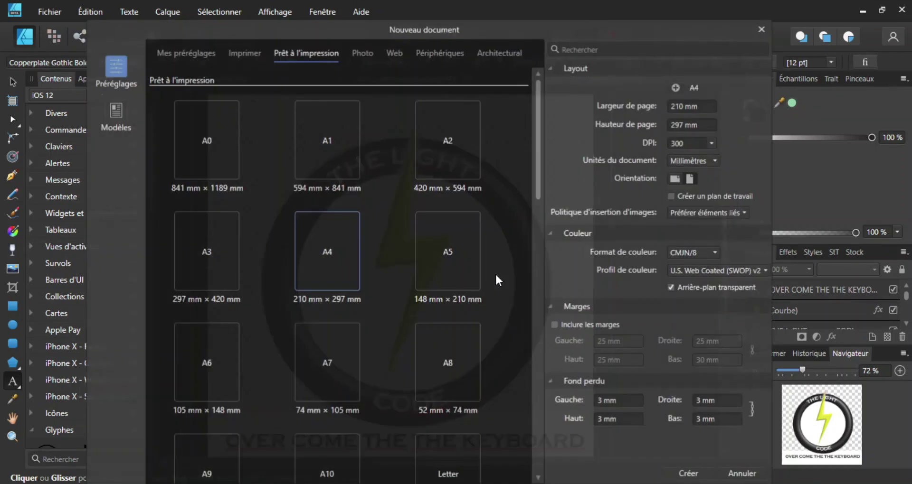
click(707, 106)
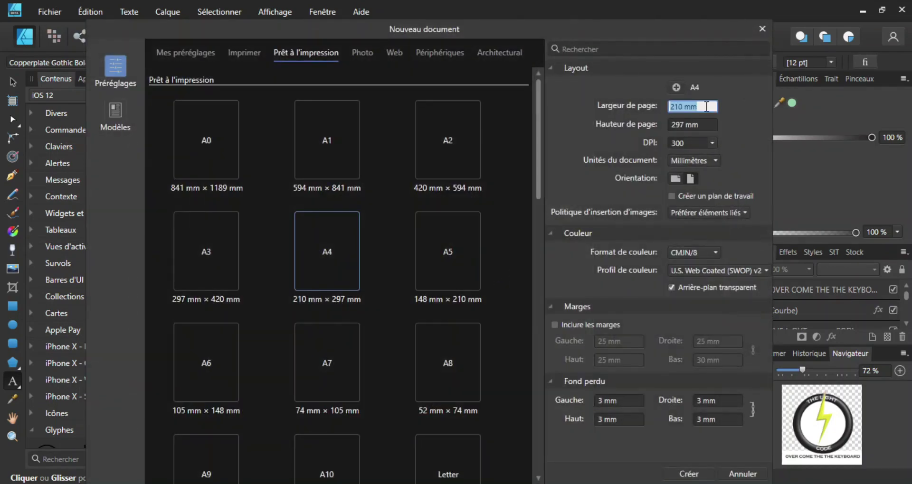
click(714, 160)
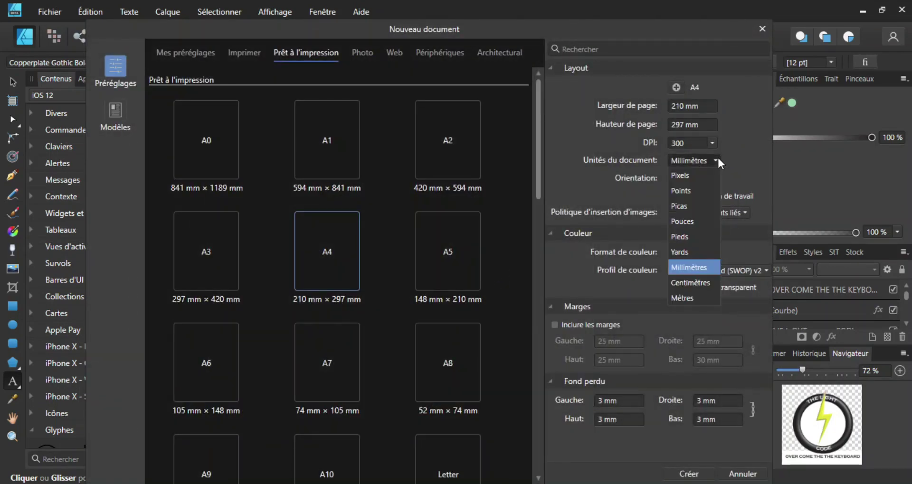
click(684, 177)
click(705, 105)
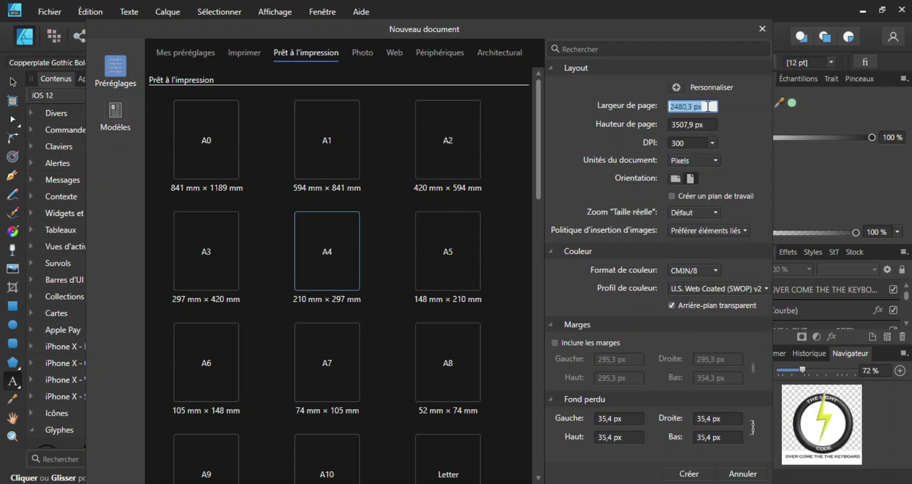
key(BackSpace)
click(696, 126)
key(BackSpace)
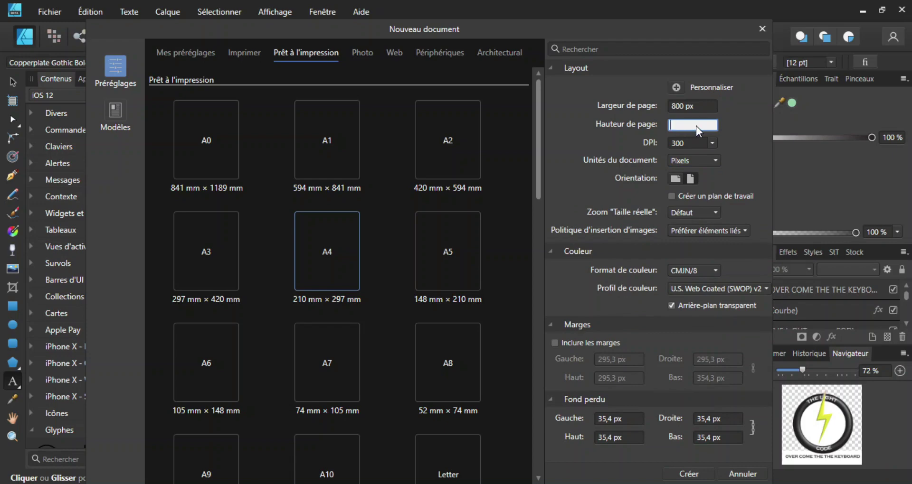
key(Return)
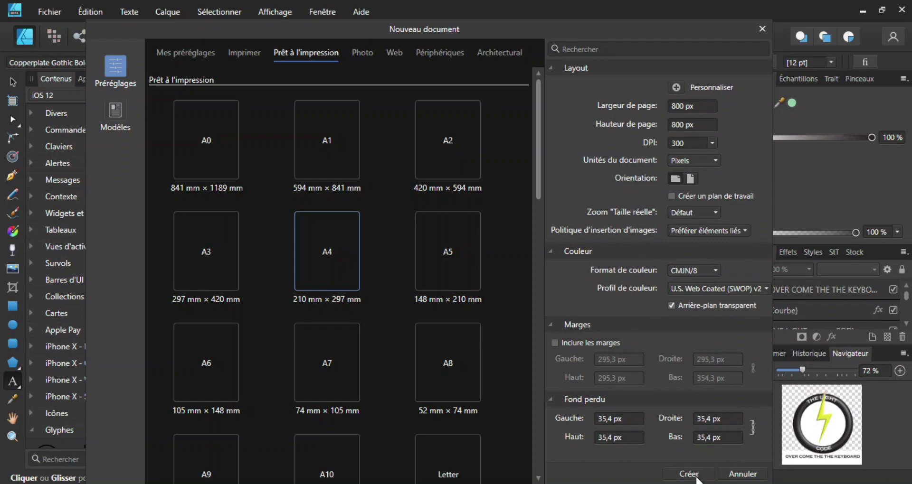
click(688, 474)
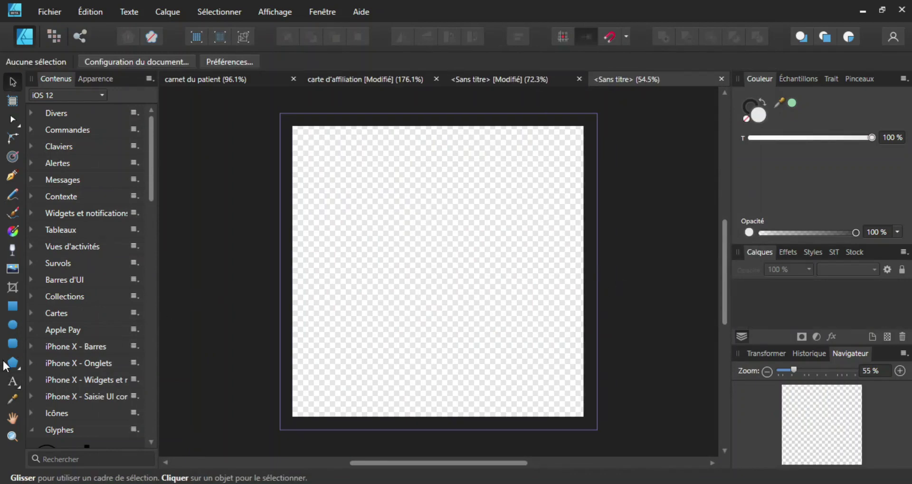
Step: Draw a large circle covering most of the page and fill it with black
click(14, 326)
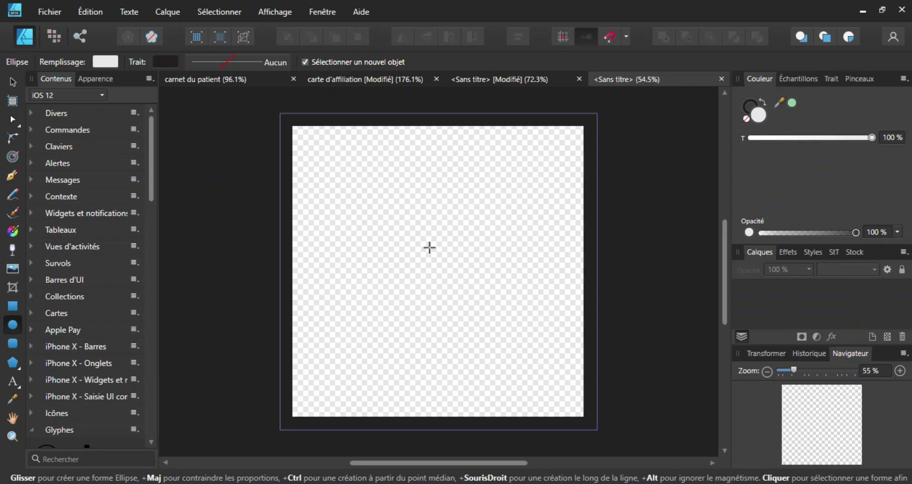
drag(429, 248, 520, 381)
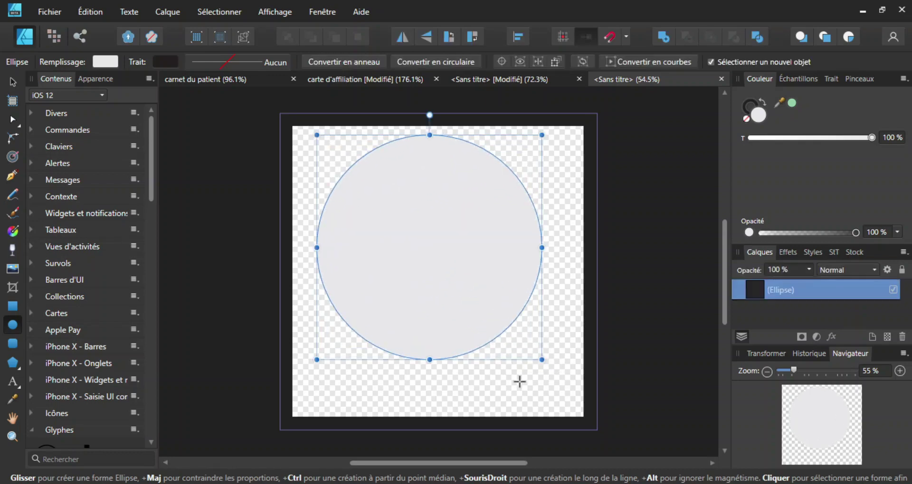
click(166, 60)
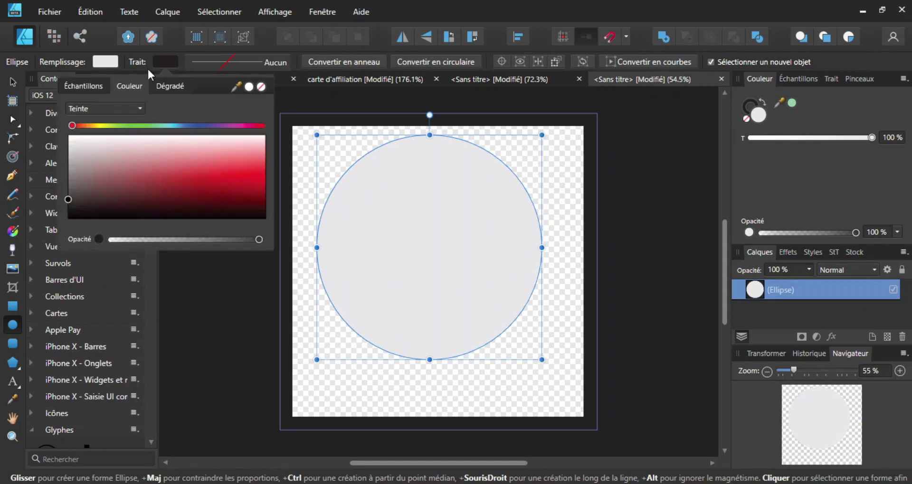
click(109, 63)
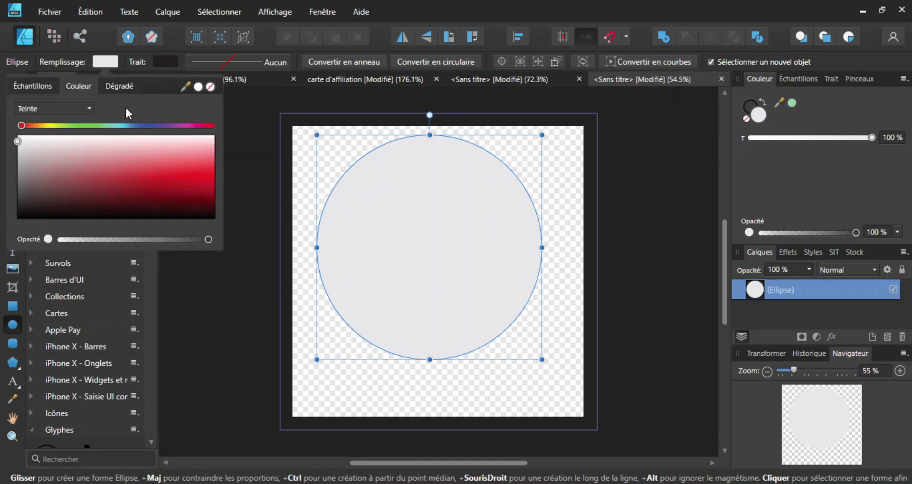
drag(18, 140, 19, 223)
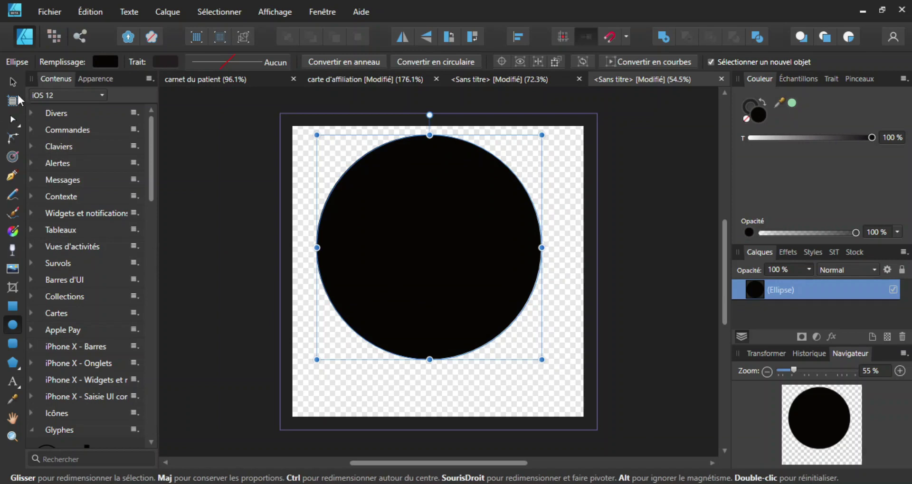
Step: Turn the black circle into a ring by subtracting a smaller concentric duplicate from it
key(v)
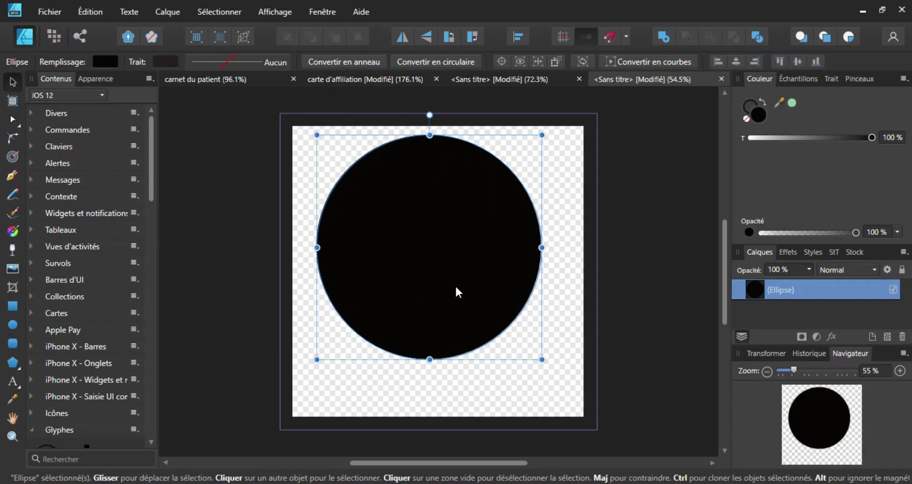
key(ctrl+j)
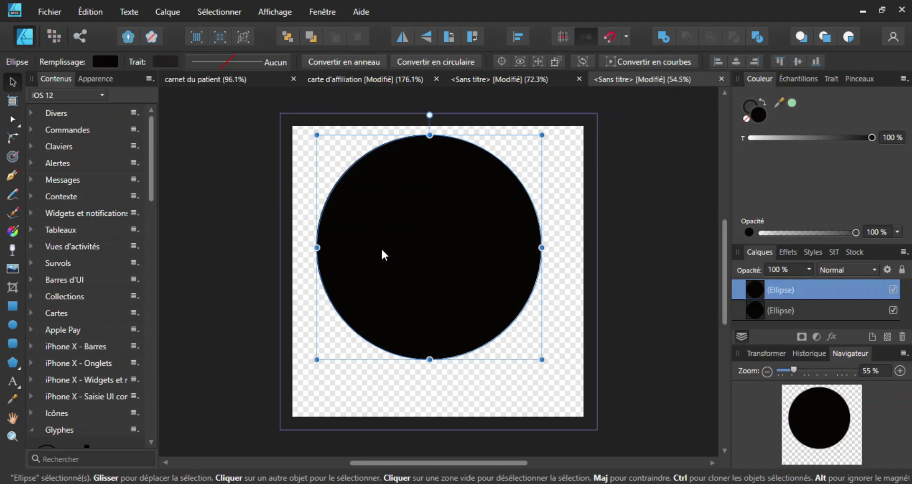
drag(315, 134, 334, 163)
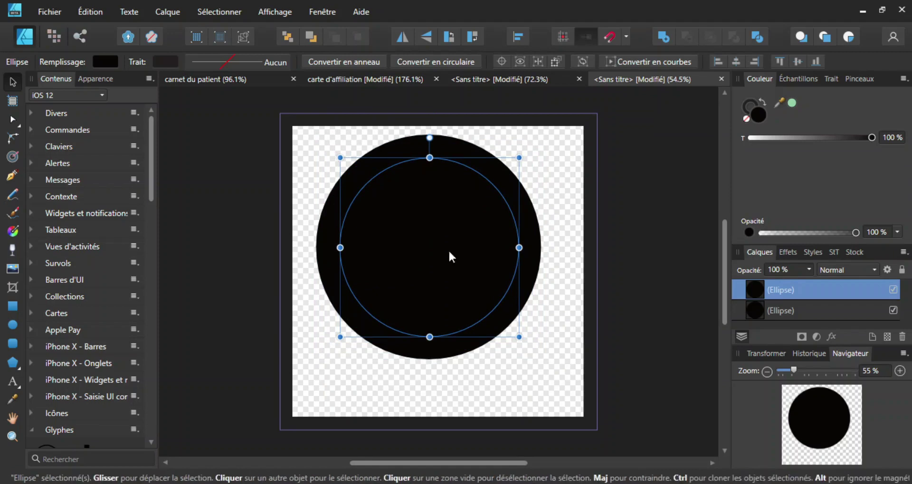
shift+click(800, 312)
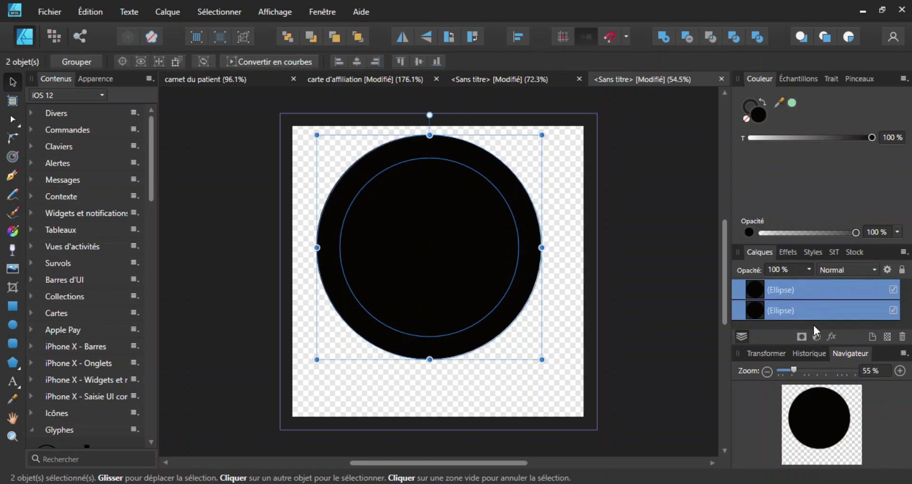
click(687, 36)
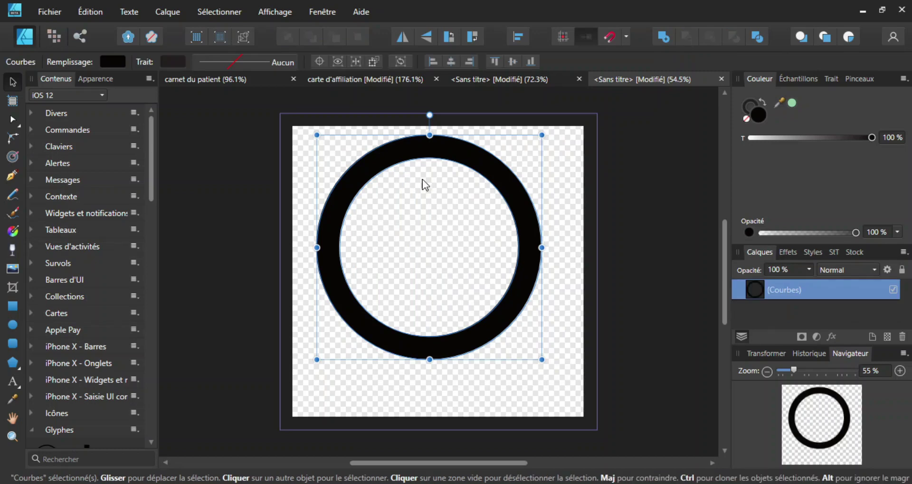
Step: Apply a 3D layer effect to the ring with a radius of 39.7 px
click(790, 253)
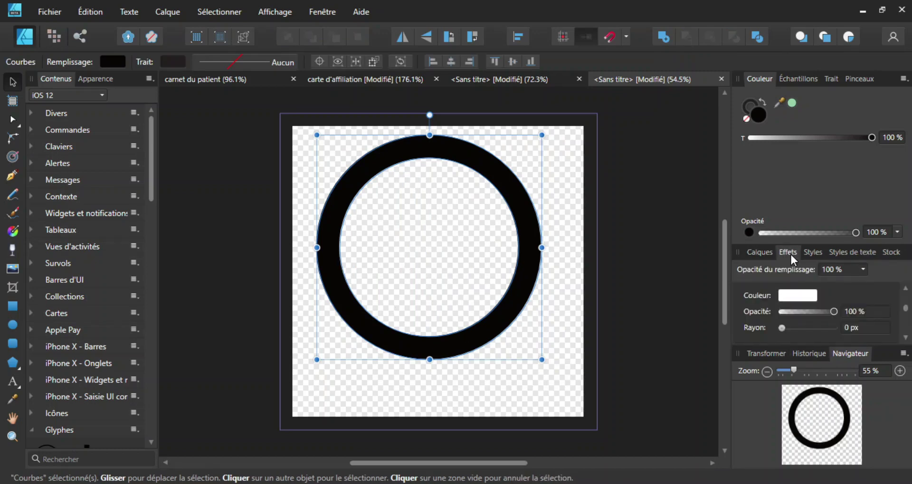
scroll(771, 313, down, 5)
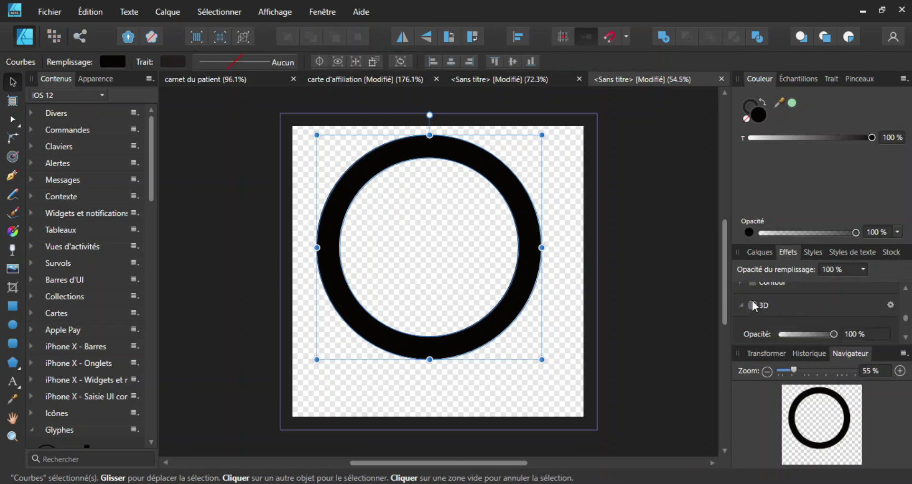
click(752, 304)
scroll(790, 303, down, 1)
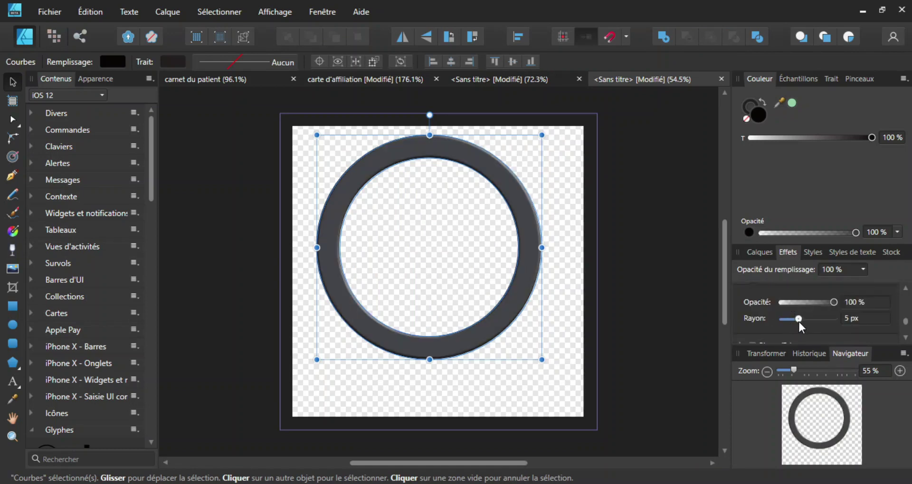
drag(799, 322, 822, 323)
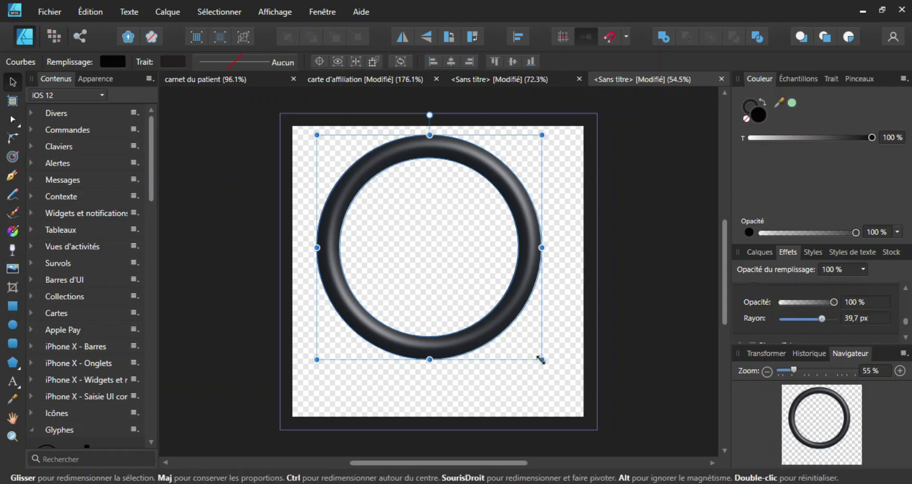
Step: Enlarge the ring slightly and centre it vertically and horizontally on the page
drag(542, 360, 554, 373)
drag(516, 187, 522, 209)
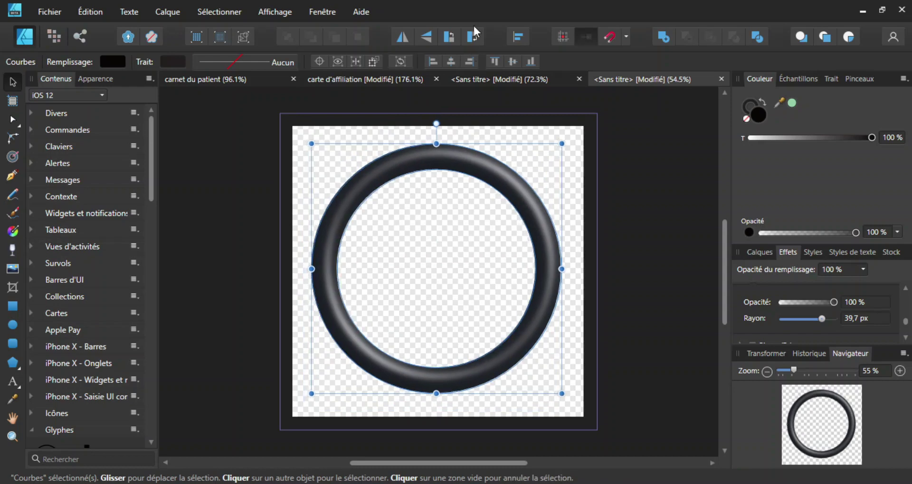
click(513, 63)
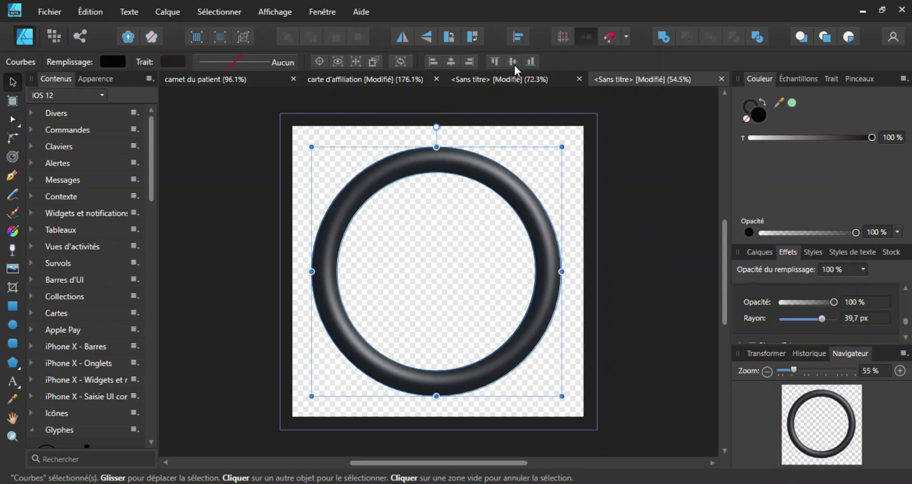
click(452, 61)
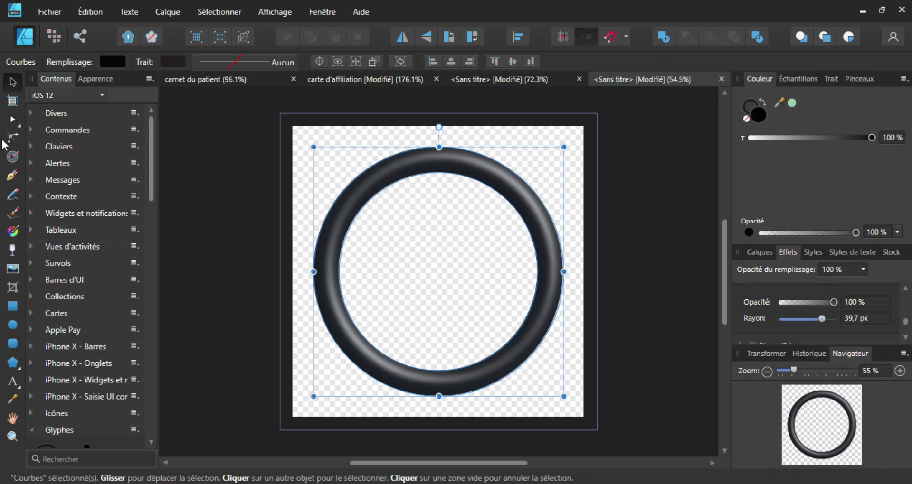
Step: Deselect the ring and draw a closed six-point lightning bolt outline inside it with the Pen tool
click(11, 177)
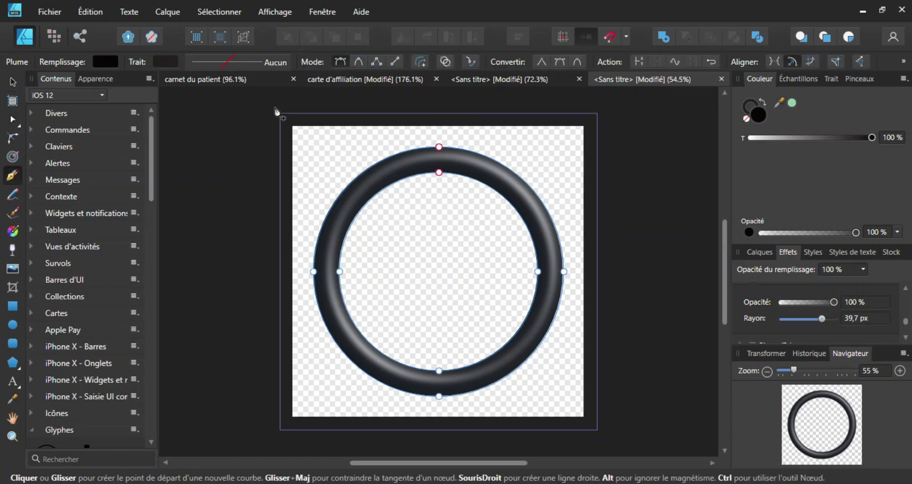
click(12, 82)
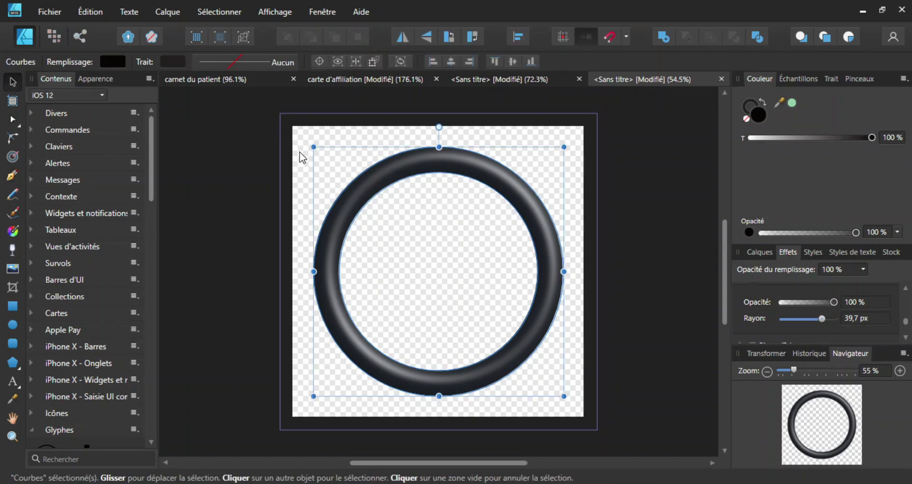
click(301, 152)
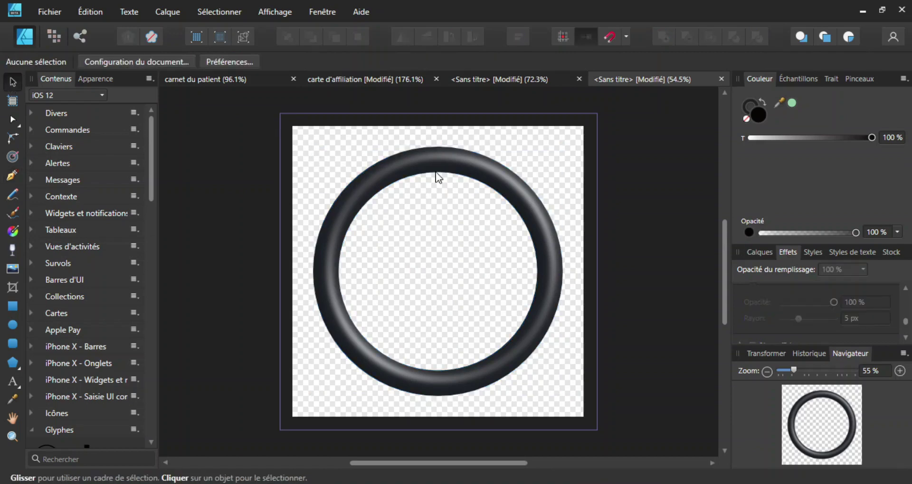
click(12, 175)
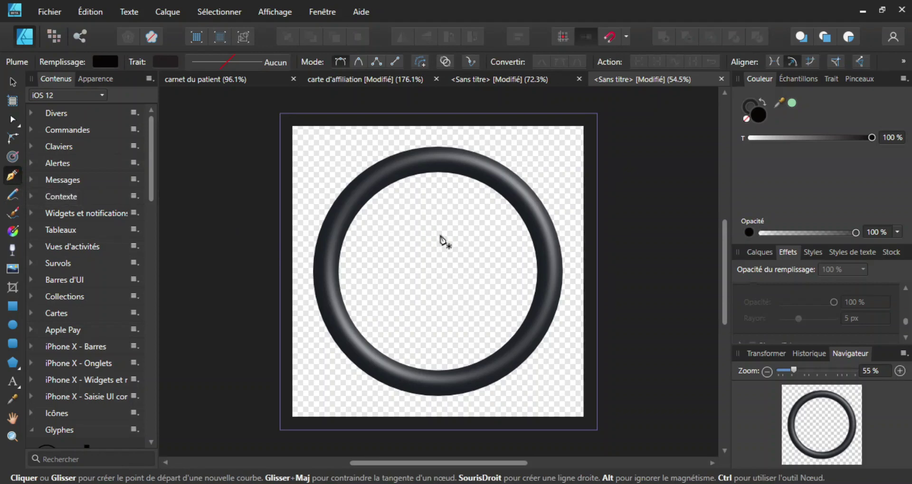
click(432, 208)
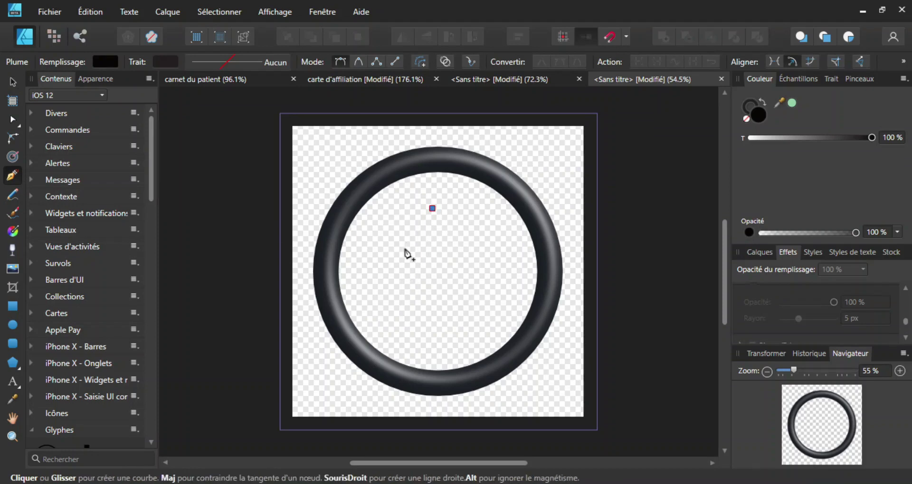
click(402, 250)
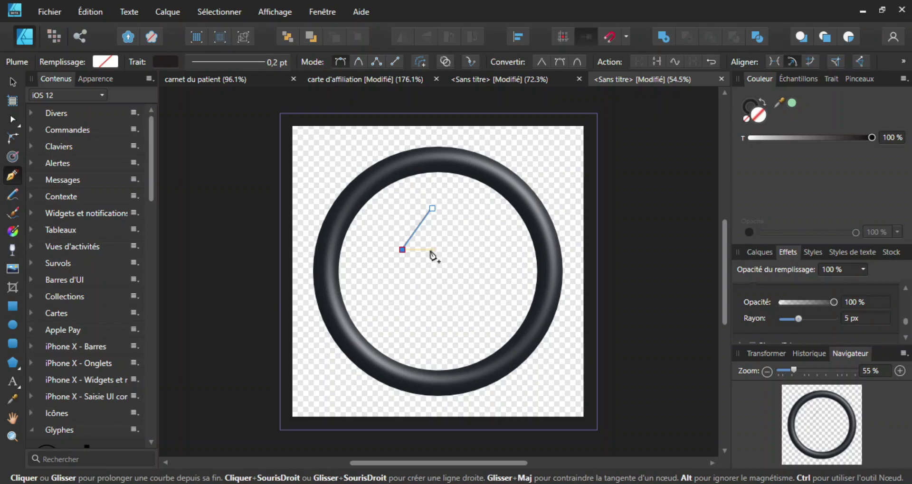
click(425, 250)
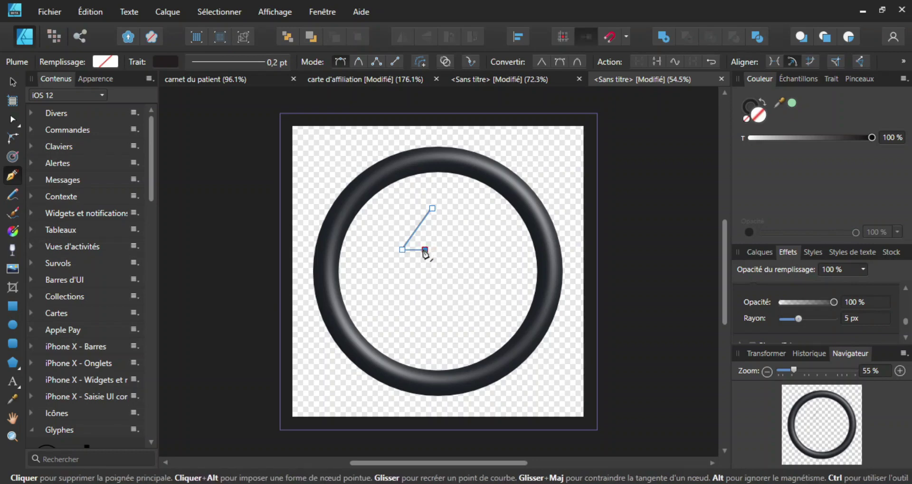
click(395, 294)
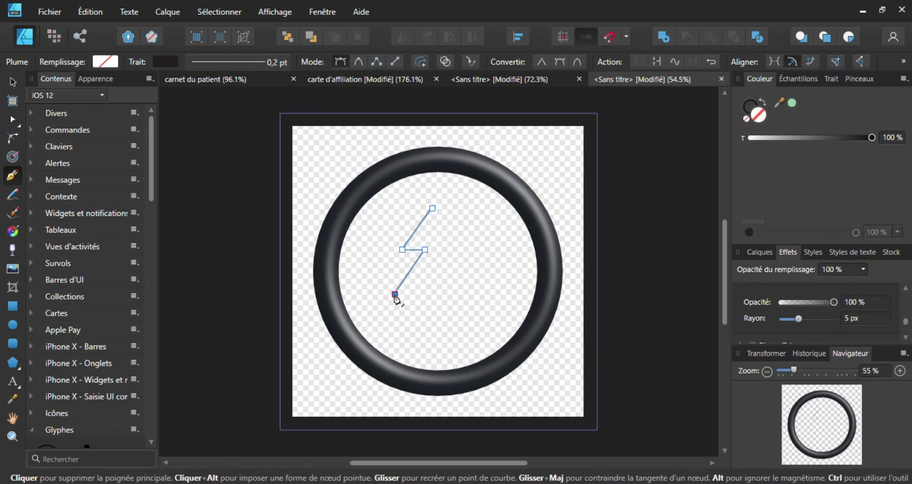
click(441, 244)
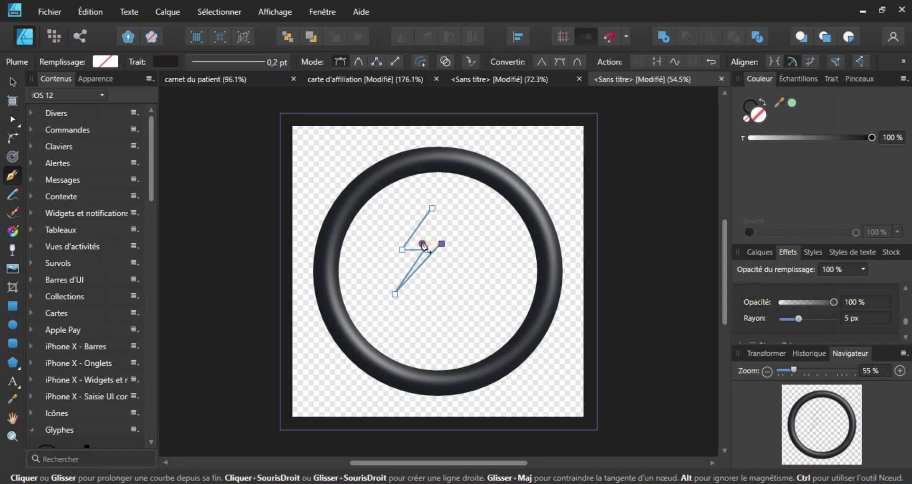
click(432, 209)
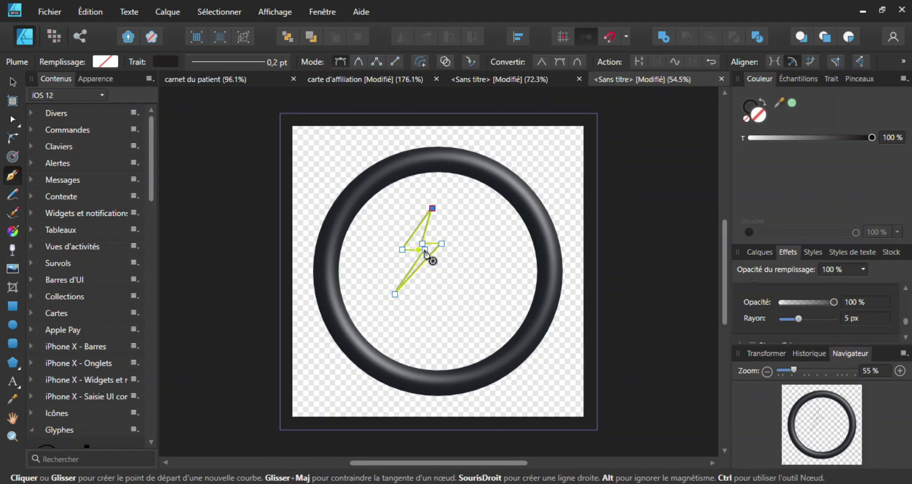
key(ctrl)
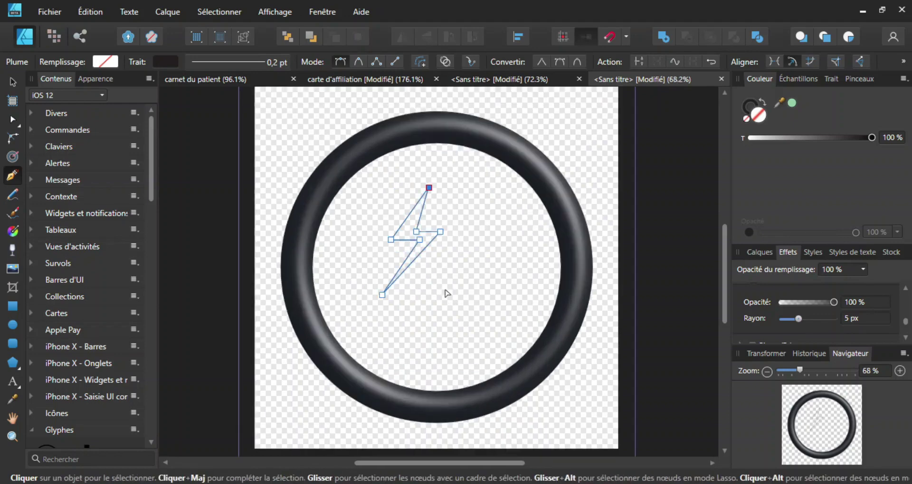
Step: Reshape the lightning bolt by moving its right and inner middle nodes so both zigzag arms are longer and sharper
scroll(446, 293, up, 4)
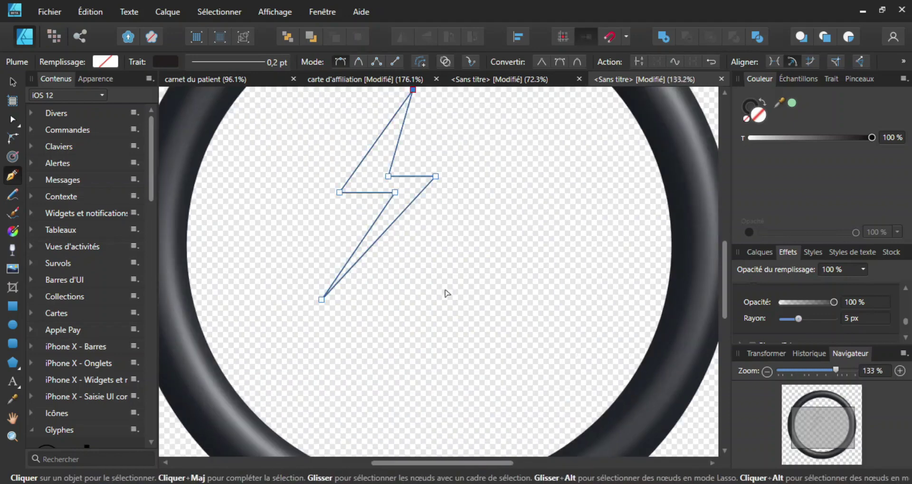
scroll(445, 294, up, 1)
scroll(514, 316, up, 5)
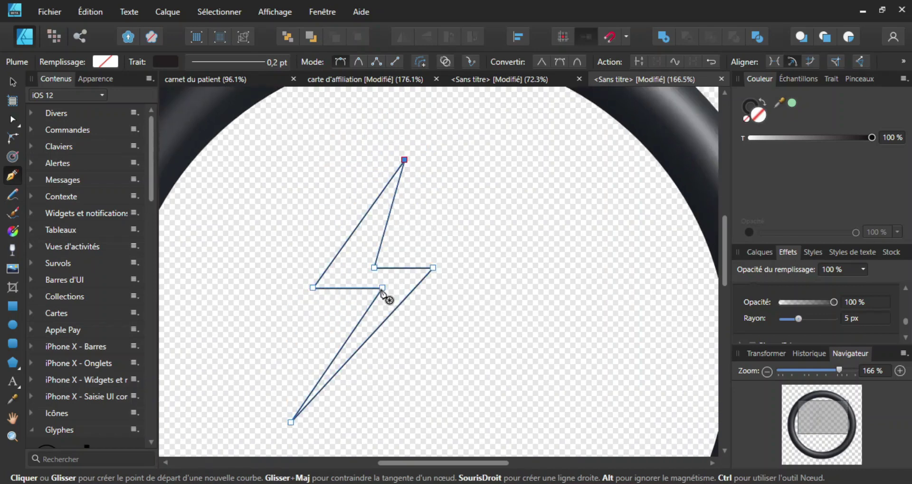
click(13, 82)
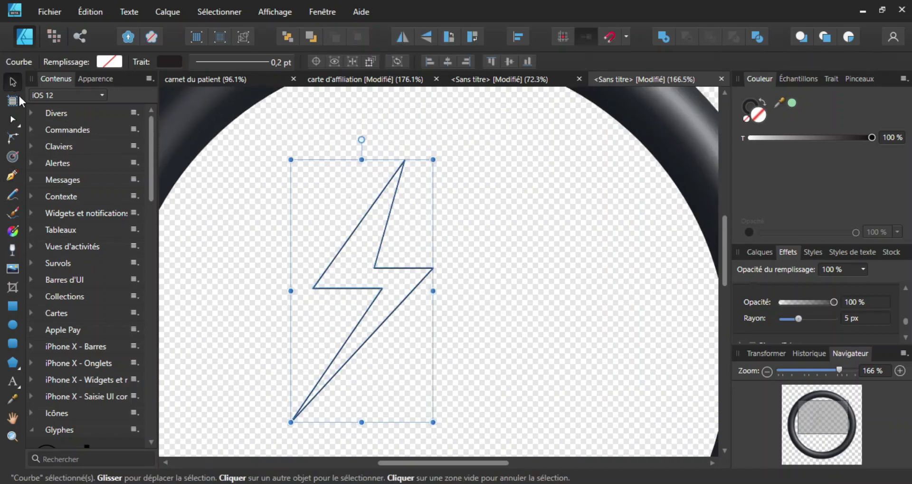
double_click(379, 292)
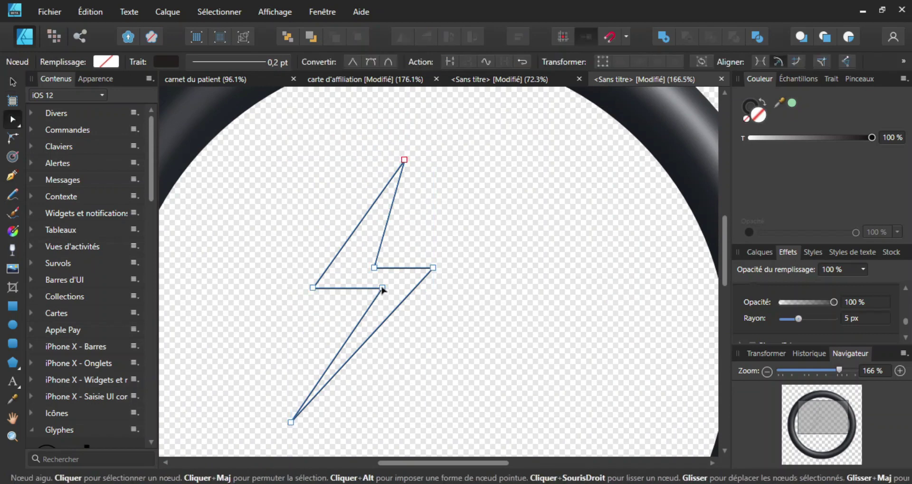
drag(378, 291, 370, 294)
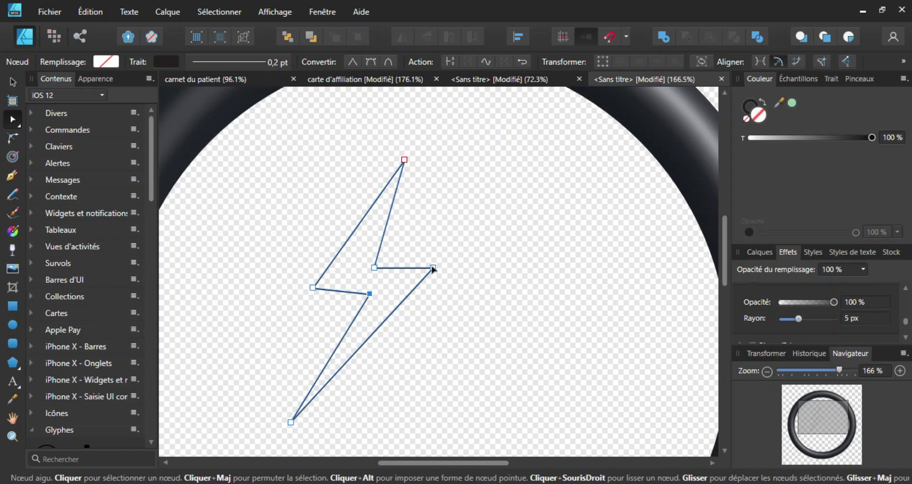
drag(432, 268, 356, 267)
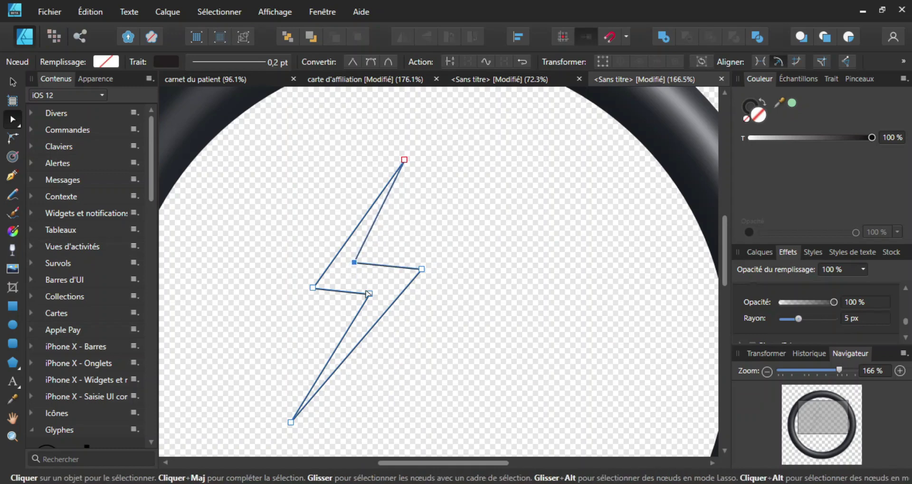
drag(371, 295, 349, 271)
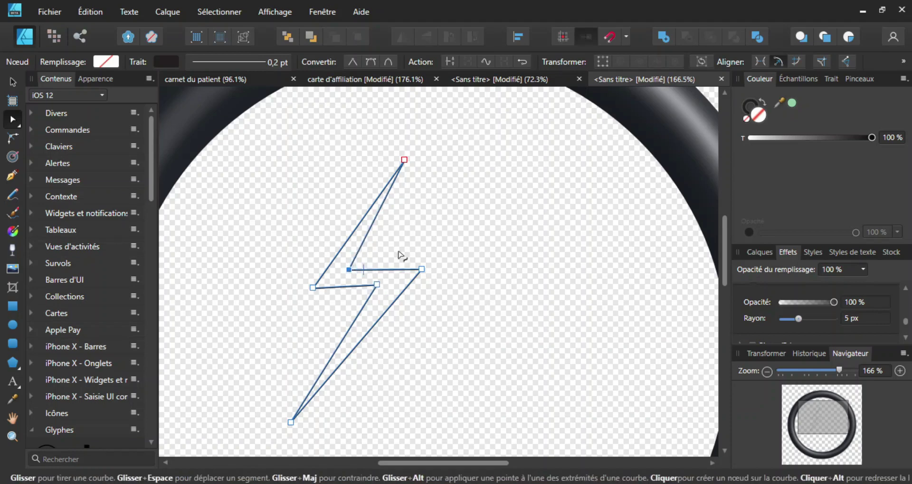
Step: Fill the lightning bolt with bright yellow from the colour swatches and deselect it
click(107, 61)
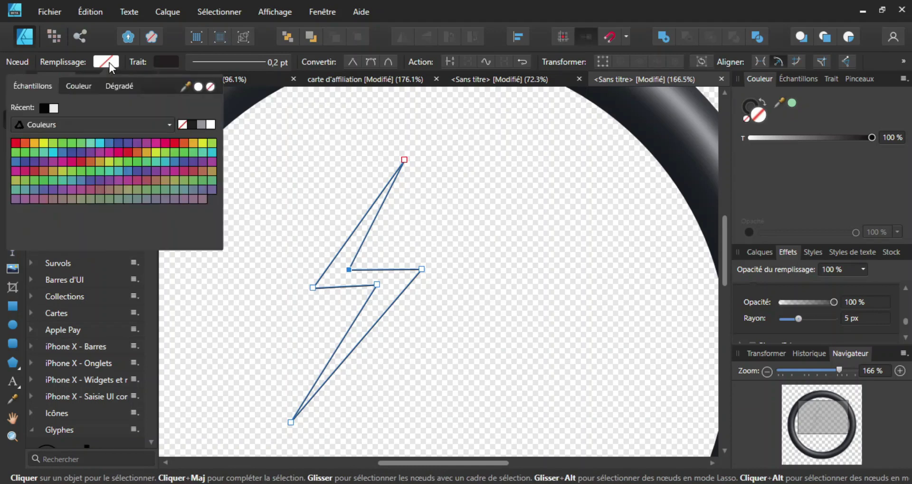
click(41, 144)
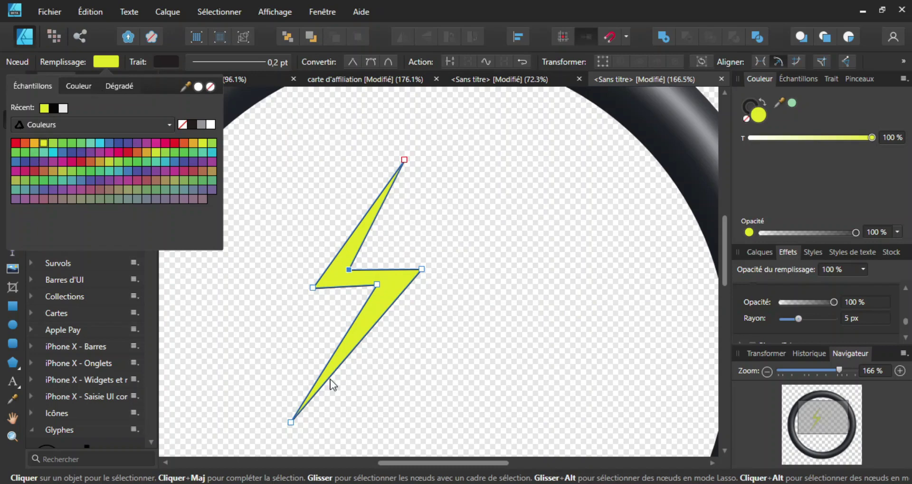
scroll(380, 349, down, 4)
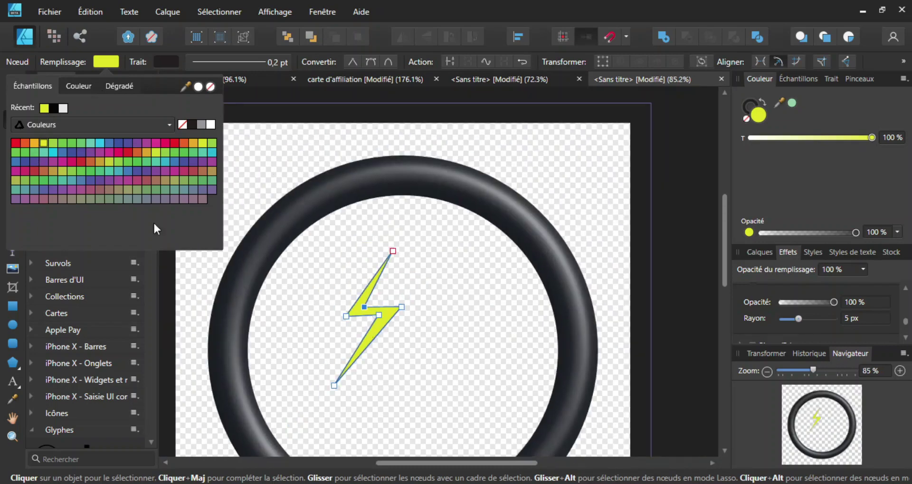
click(177, 289)
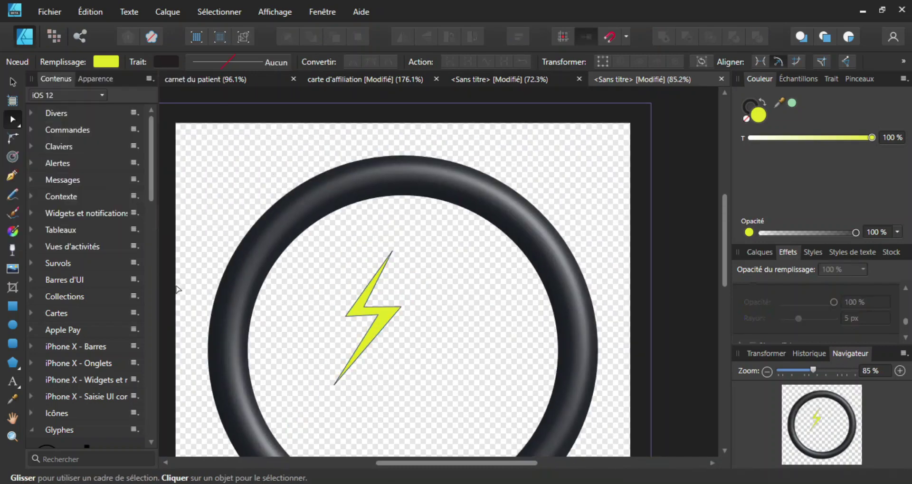
Step: Enlarge the lightning bolt to about twice its size and position it near the middle of the ring
click(380, 324)
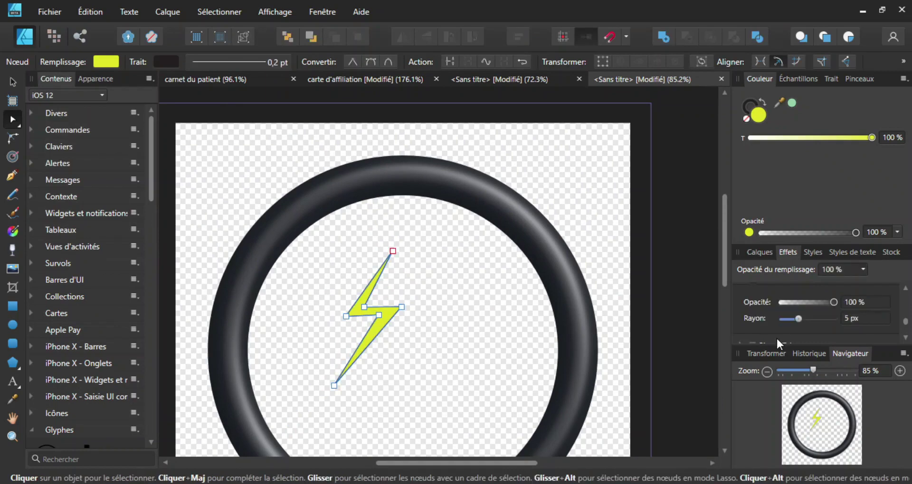
click(761, 252)
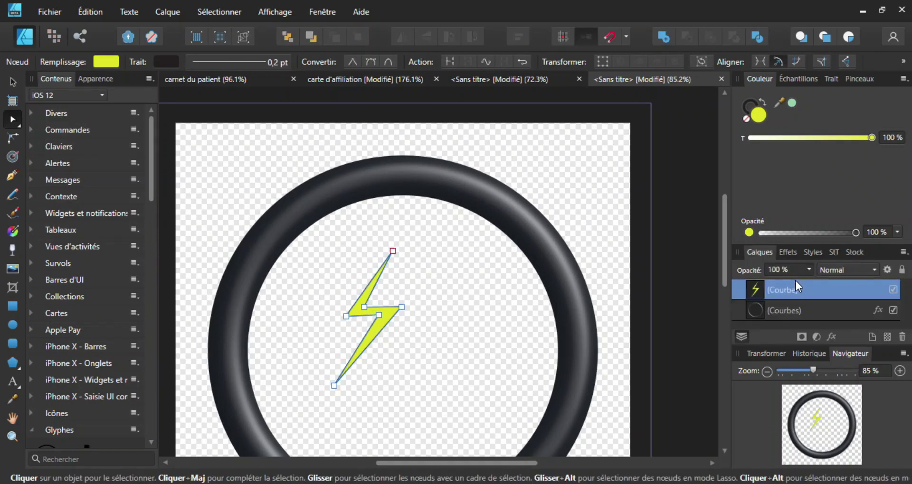
double_click(781, 291)
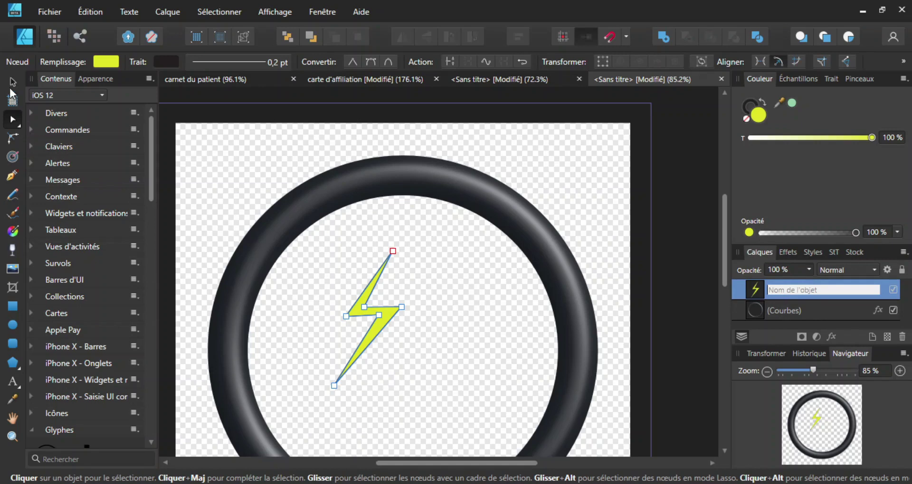
click(10, 83)
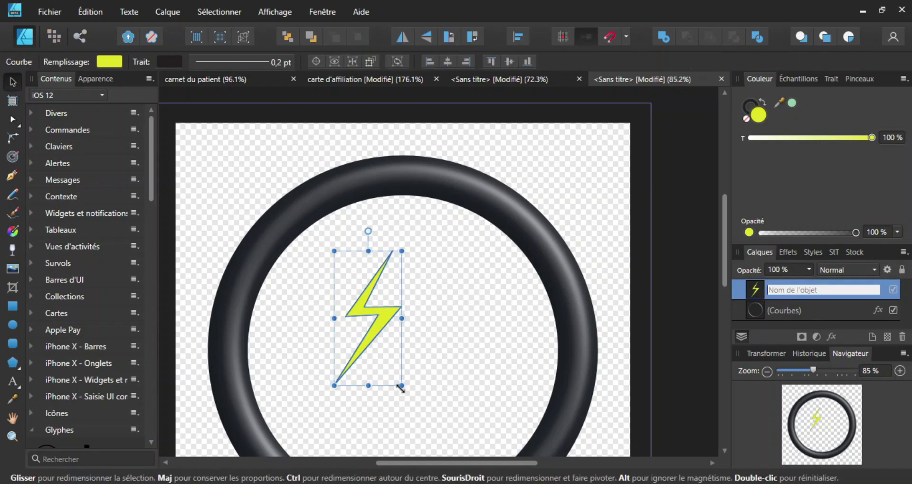
drag(401, 387, 448, 445)
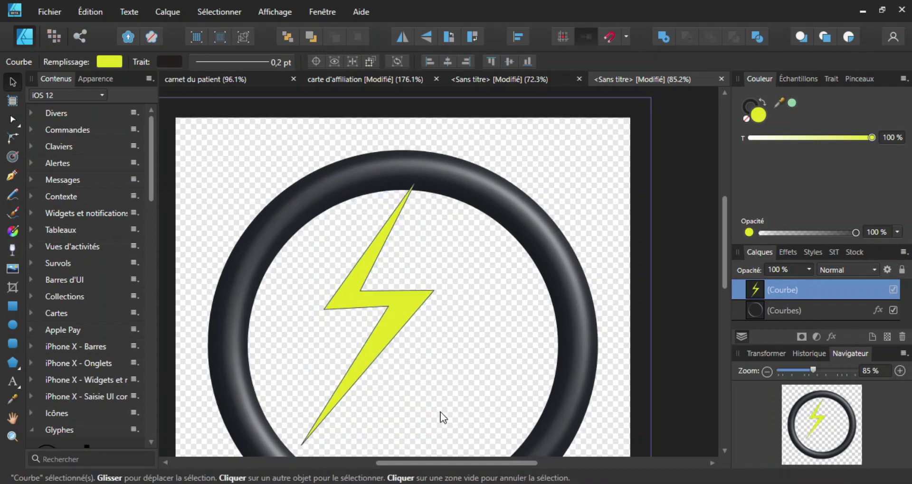
drag(397, 312, 422, 314)
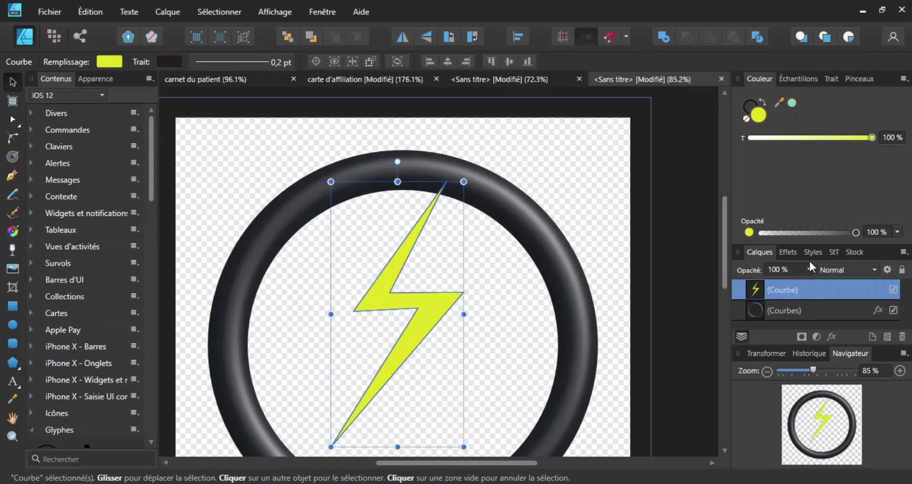
Step: Apply a 3D layer effect to the lightning bolt with a radius of 31.8 px
click(788, 252)
scroll(793, 310, down, 2)
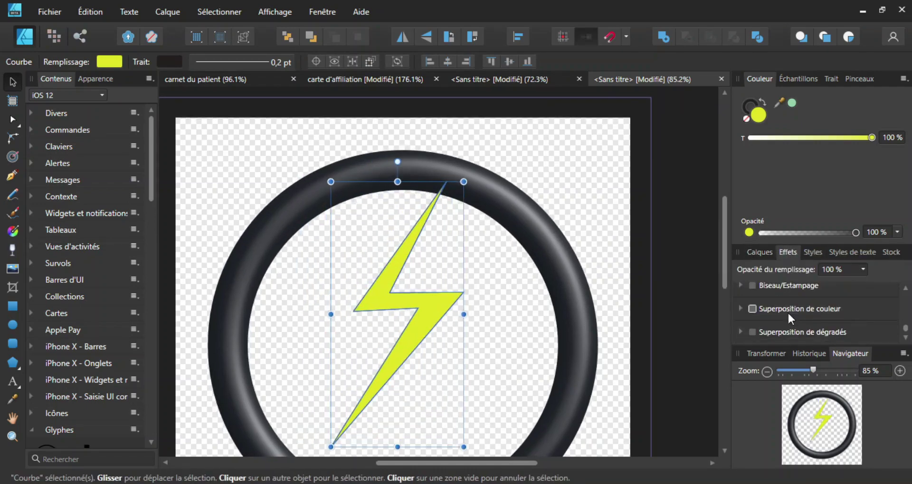
scroll(754, 329, up, 2)
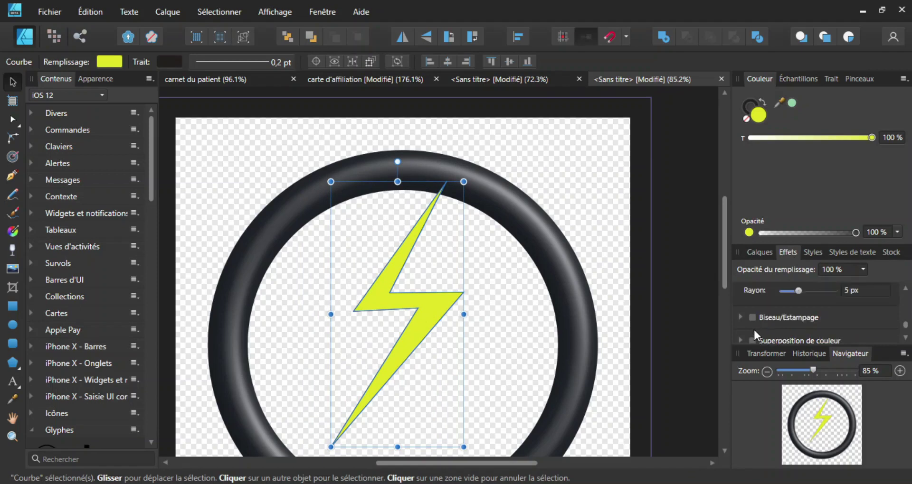
scroll(753, 329, up, 2)
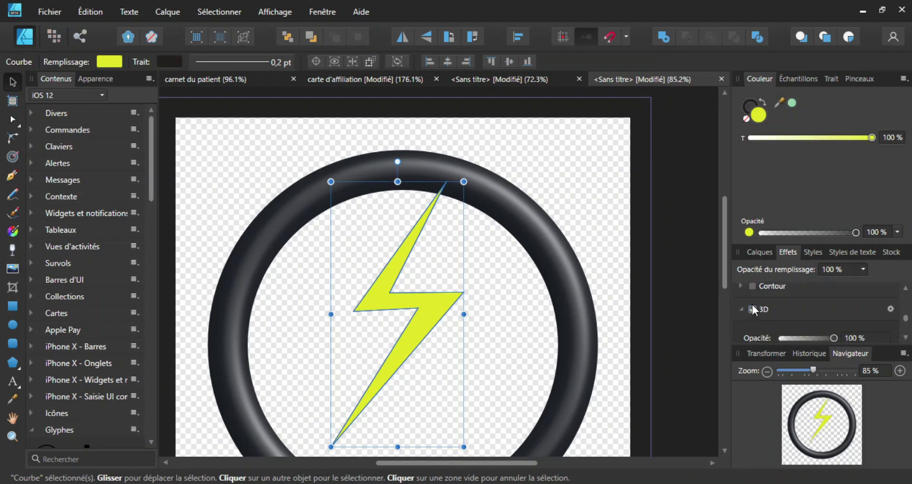
click(751, 309)
scroll(817, 315, down, 1)
drag(799, 323, 816, 327)
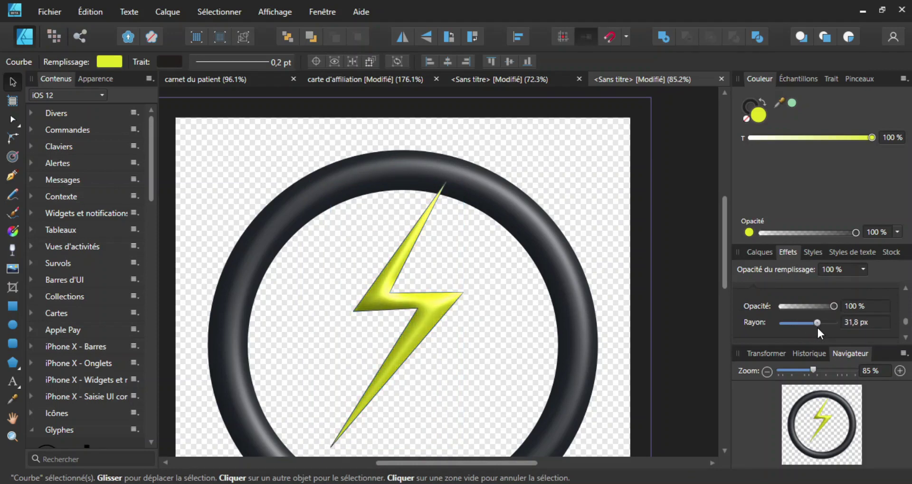
Step: Add a white outer glow to the lightning bolt with a radius of 18.3 px and deselect it
scroll(781, 312, up, 4)
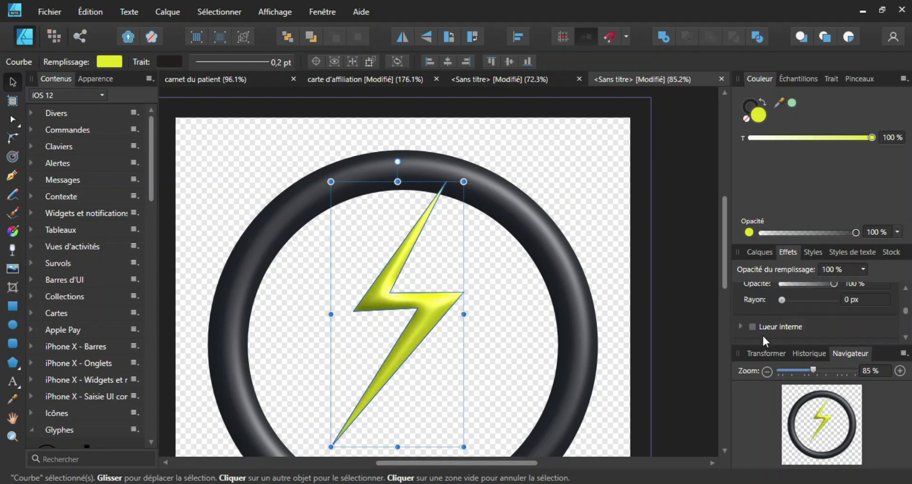
scroll(761, 329, up, 2)
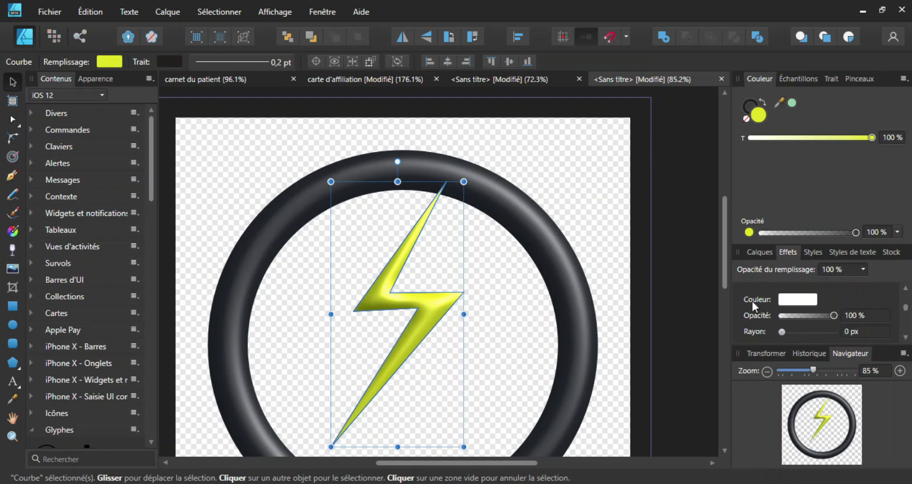
scroll(752, 300, up, 1)
scroll(748, 314, down, 1)
scroll(748, 315, up, 1)
scroll(764, 306, down, 1)
drag(781, 331, 808, 338)
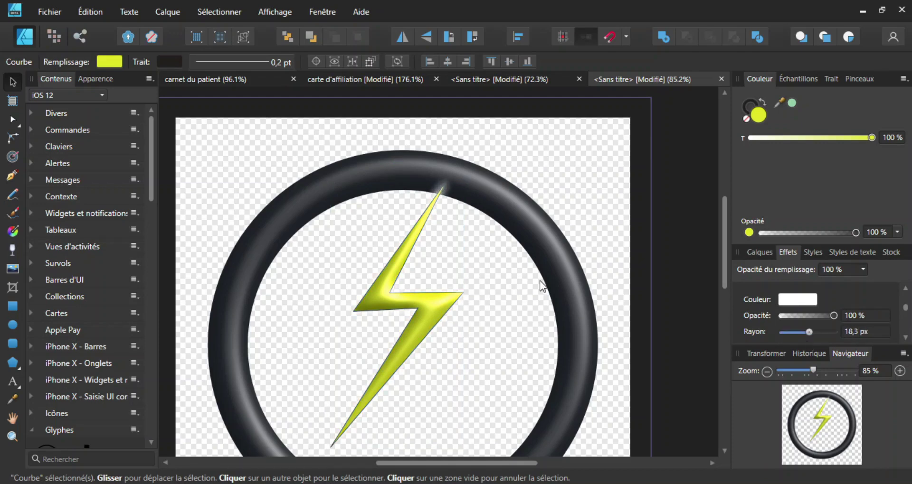
click(305, 315)
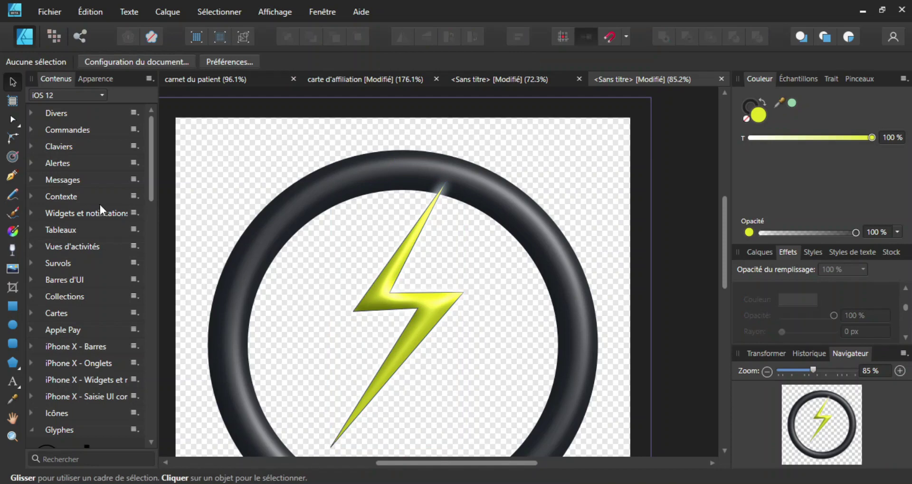
Step: Draw a circle over the ring's opening with the Ellipse tool and fill it with white
click(12, 325)
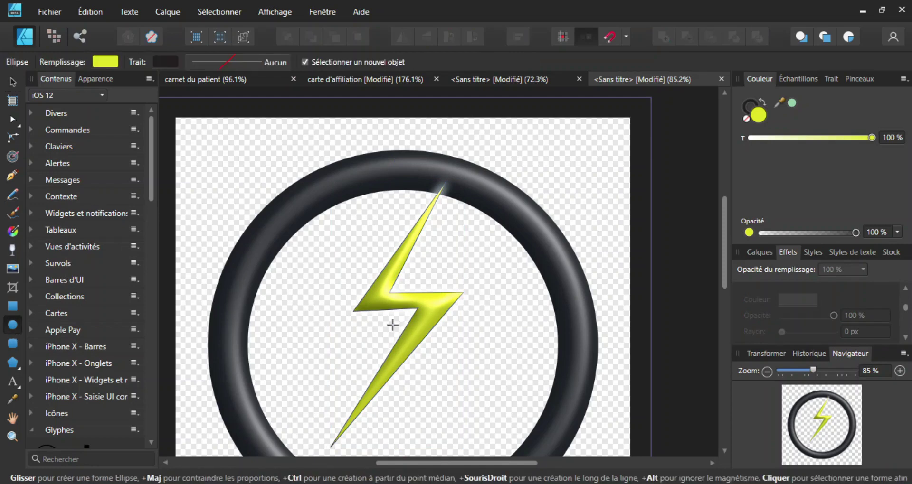
mouse_move(392, 324)
mouse_down()
mouse_move(432, 380)
mouse_move(496, 432)
mouse_move(498, 446)
mouse_move(502, 405)
mouse_move(489, 351)
mouse_move(515, 377)
mouse_up()
scroll(503, 204, up, 2)
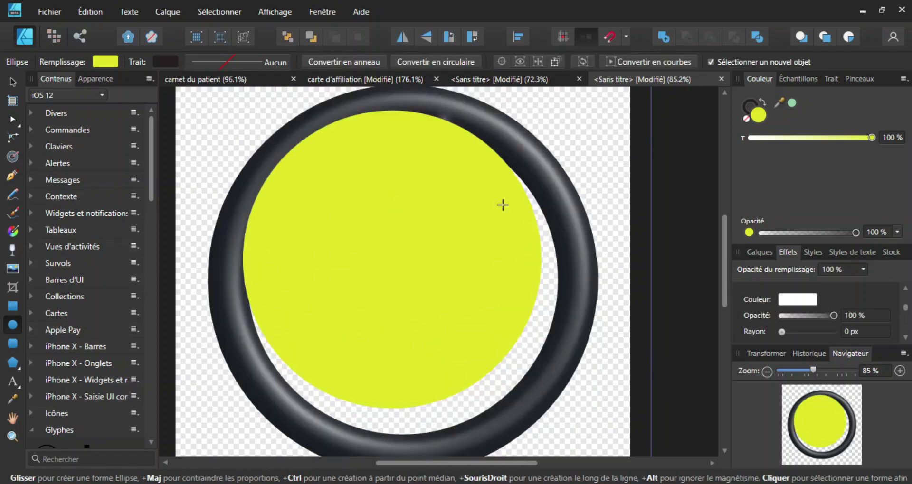
scroll(503, 204, up, 1)
click(104, 62)
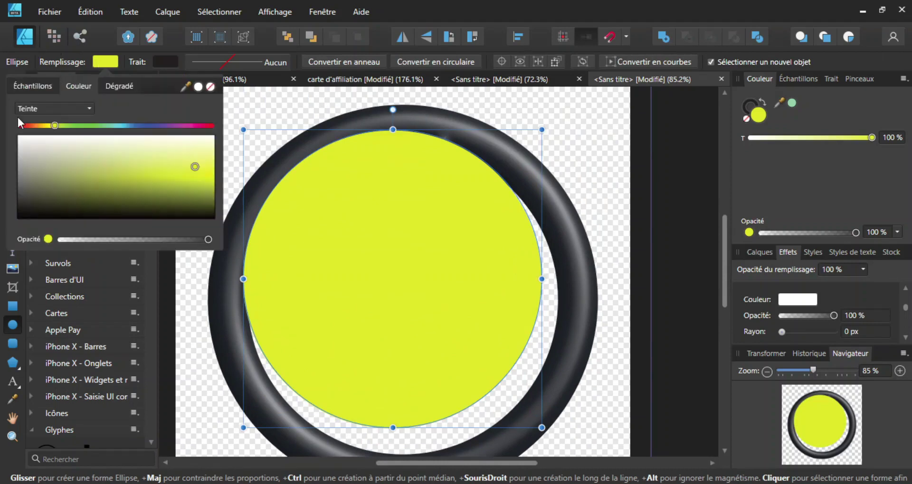
click(198, 87)
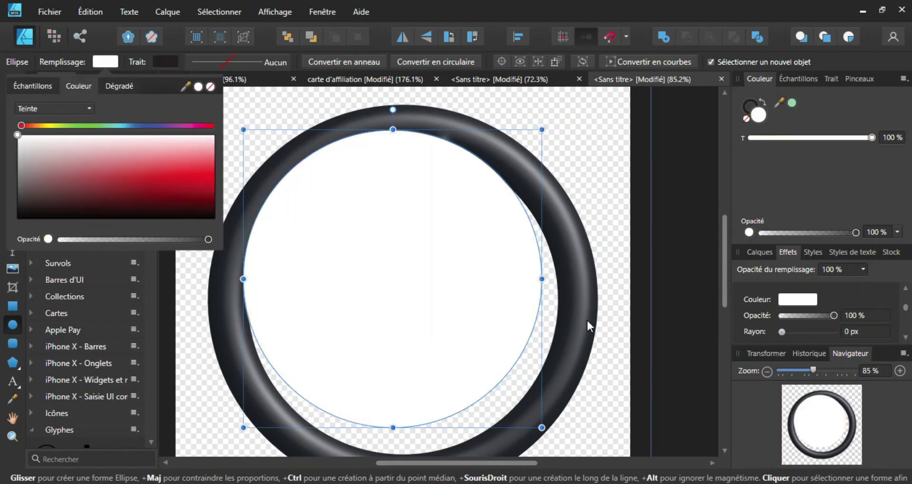
Step: Move the white circle's layer beneath the lightning bolt and ring layers
click(761, 254)
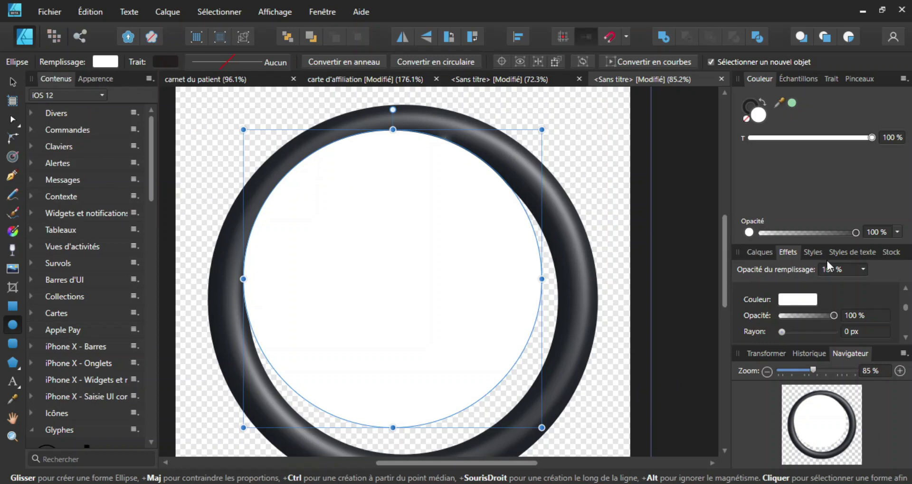
click(762, 253)
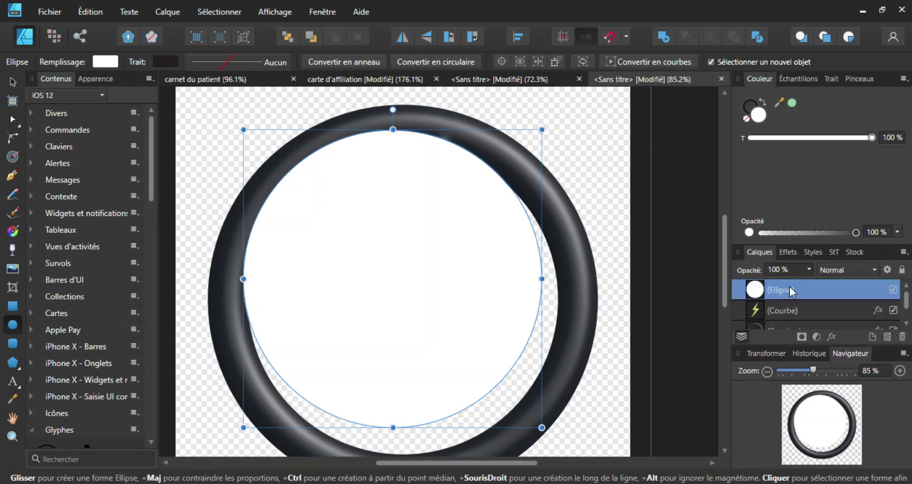
drag(792, 291, 753, 336)
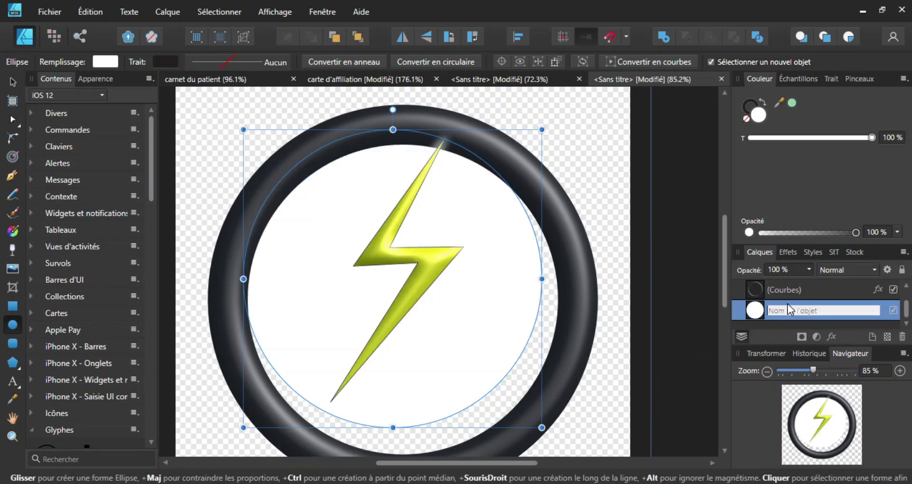
Step: Centre the white circle horizontally and vertically on the black ring
shift+click(741, 294)
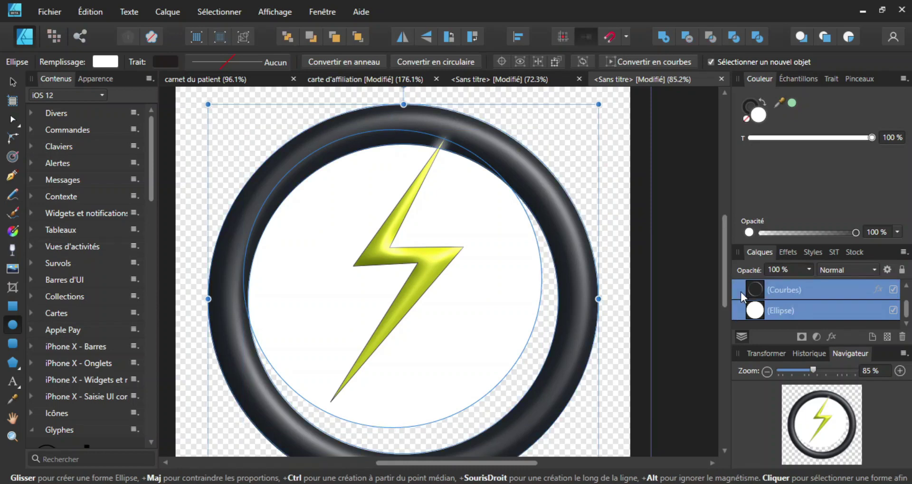
click(513, 42)
click(543, 80)
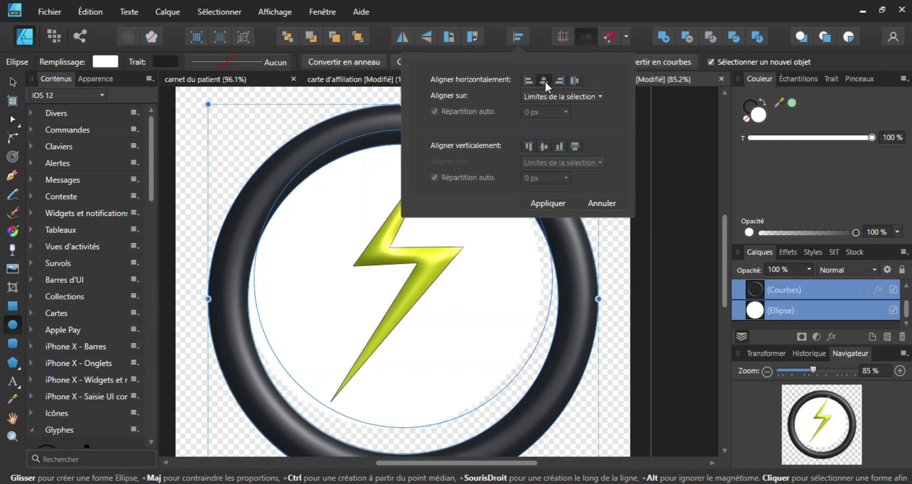
click(543, 146)
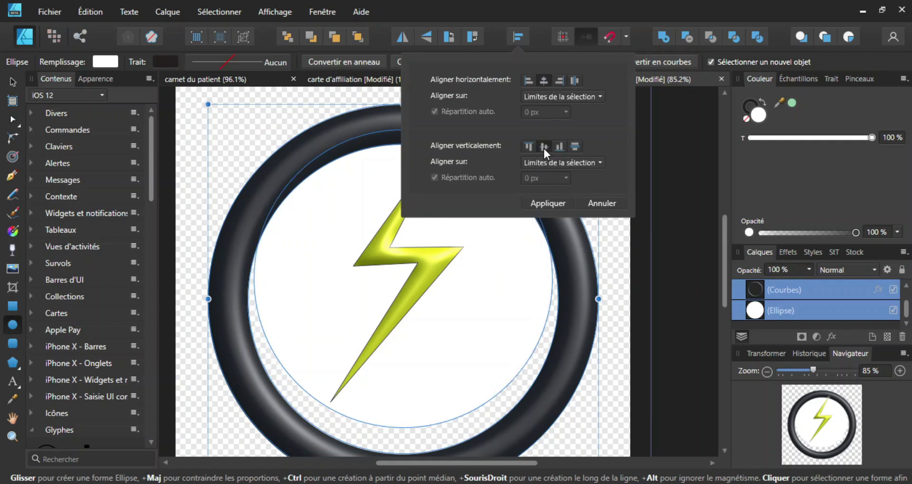
click(519, 344)
Step: Enlarge the white circle from its centre until its edge lies beneath the black ring and fills the opening completely
click(517, 342)
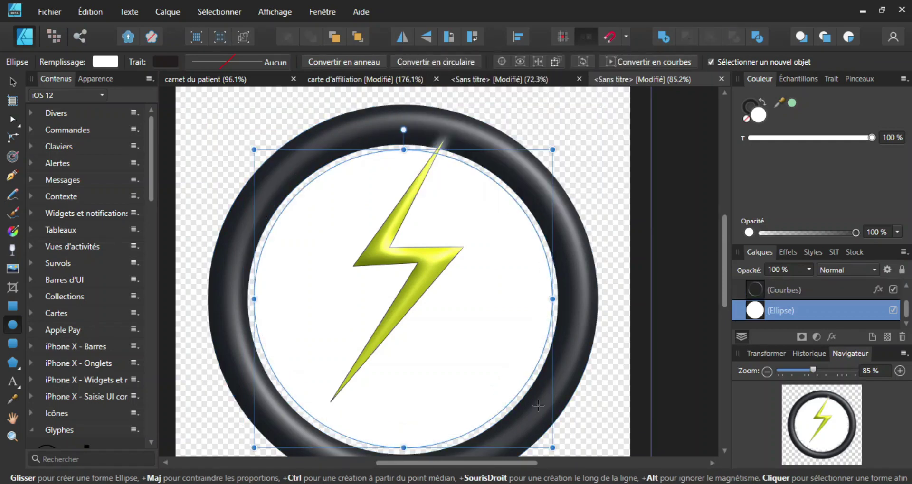
key(ctrl)
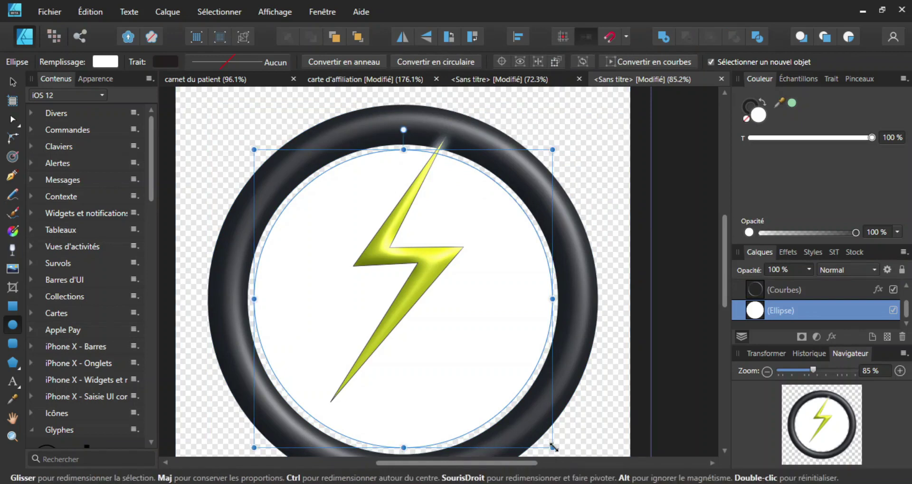
drag(555, 449, 572, 436)
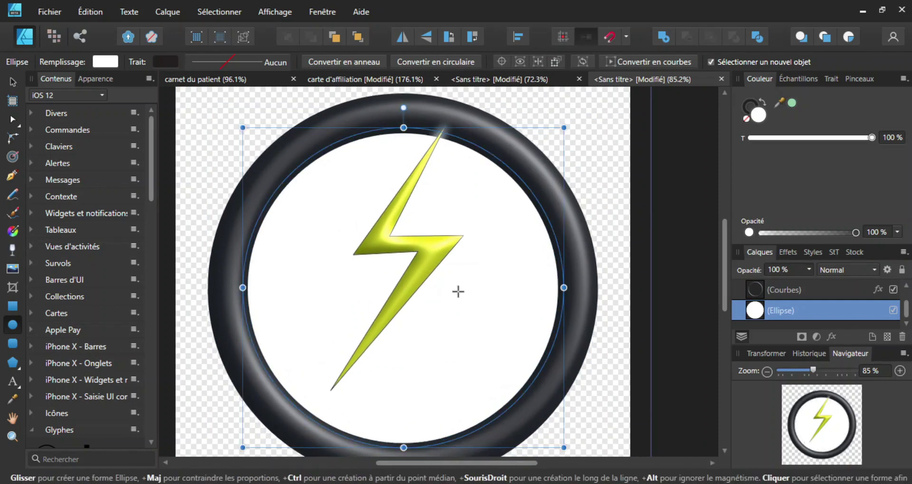
Step: Enlarge the lightning bolt, narrow it slightly and position it so its upper tip extends past the ring's upper edge
click(12, 84)
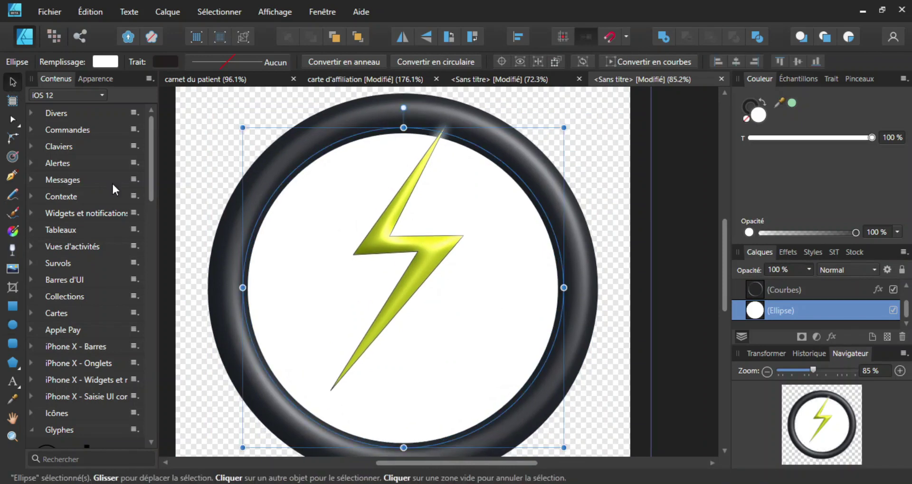
click(402, 298)
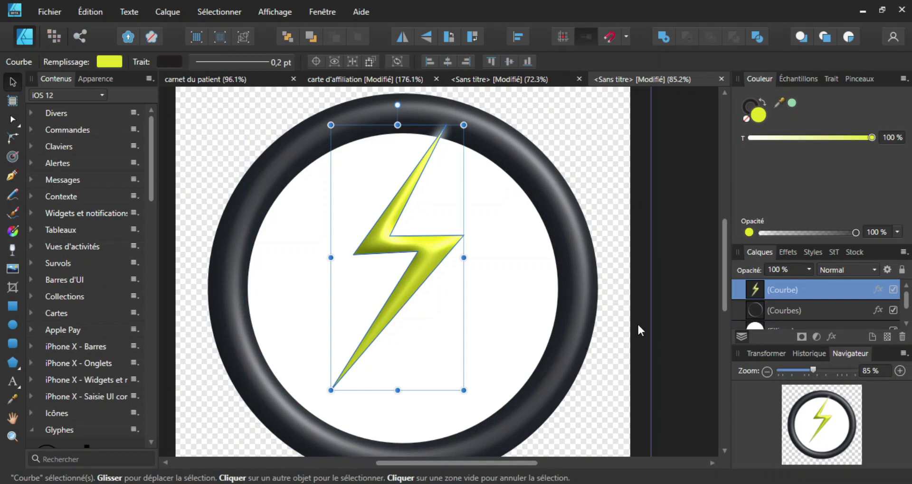
drag(407, 240, 400, 197)
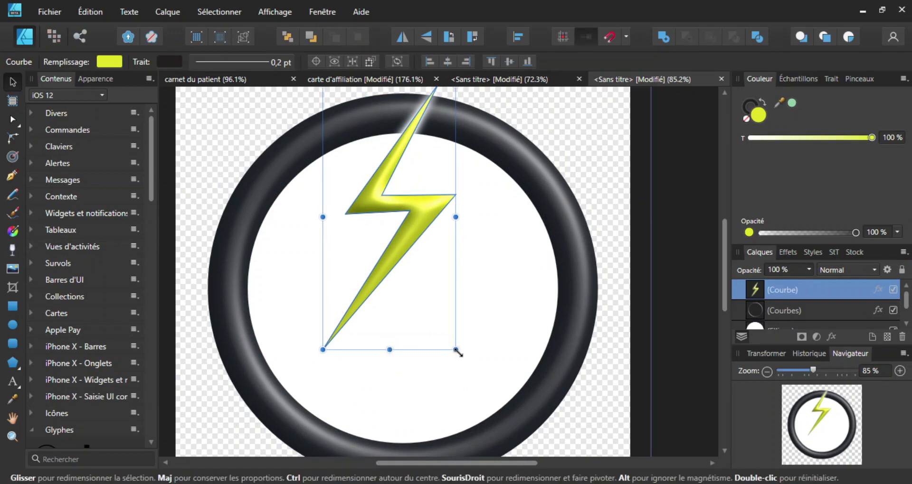
drag(456, 352, 473, 382)
drag(409, 275, 404, 297)
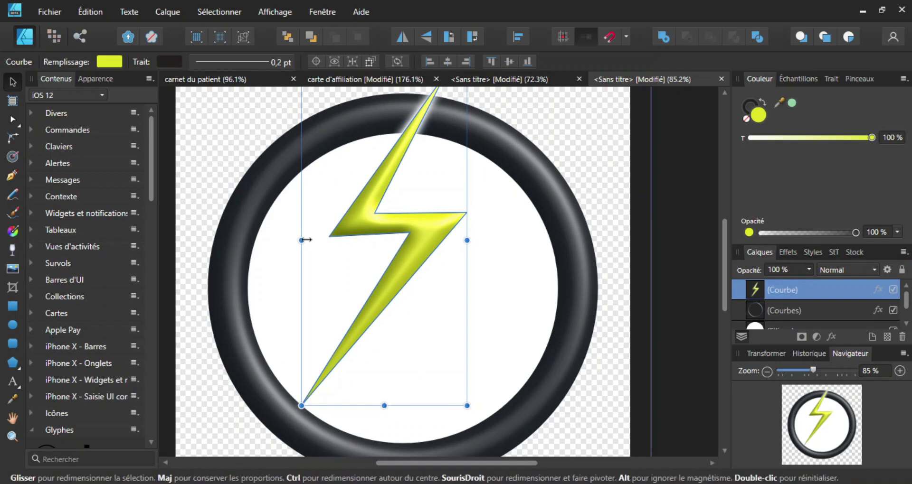
drag(302, 240, 319, 241)
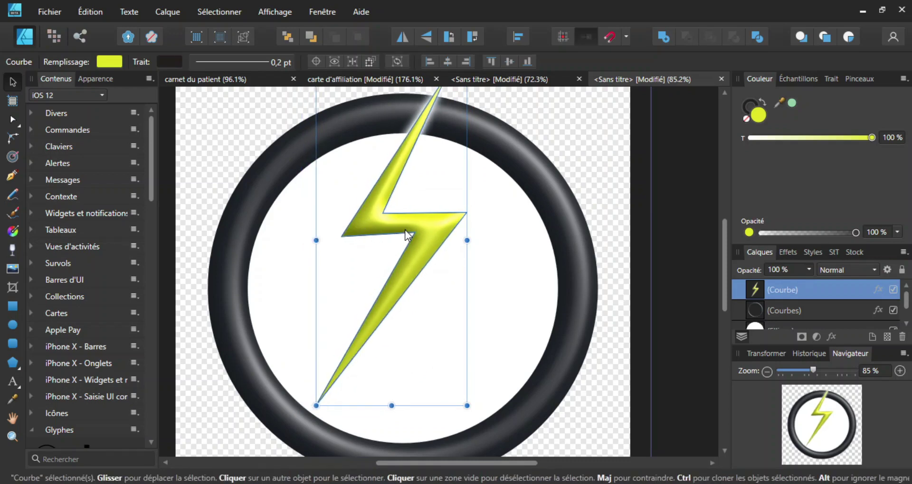
Step: Duplicate the black ring and scale the copy down around its centre so its inner edge falls inside the white disc
scroll(441, 284, up, 3)
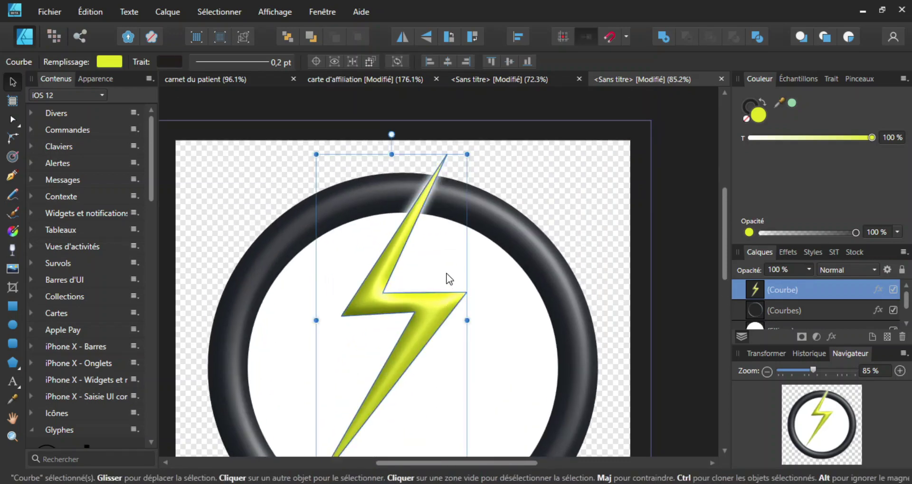
click(770, 311)
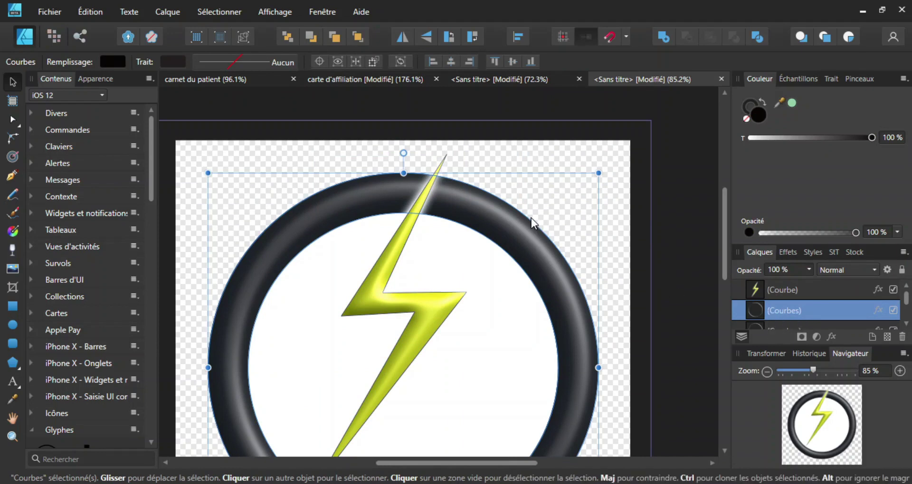
scroll(531, 218, down, 1)
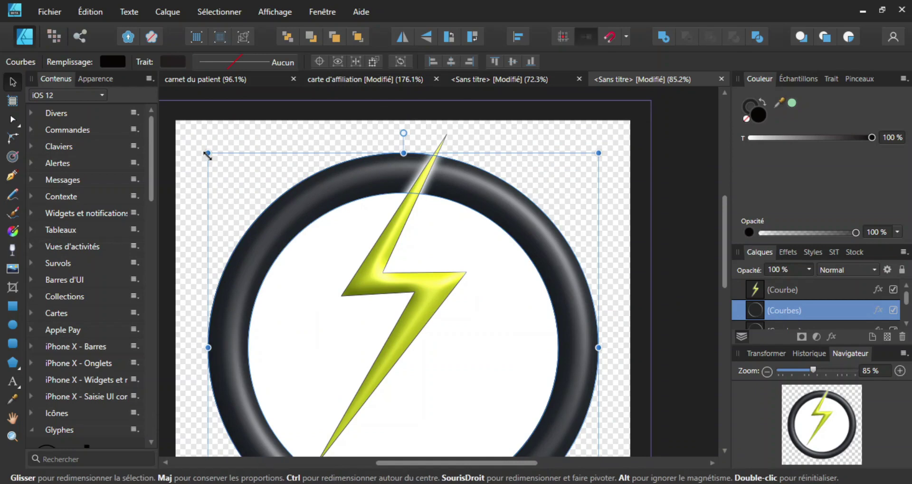
drag(207, 154, 228, 173)
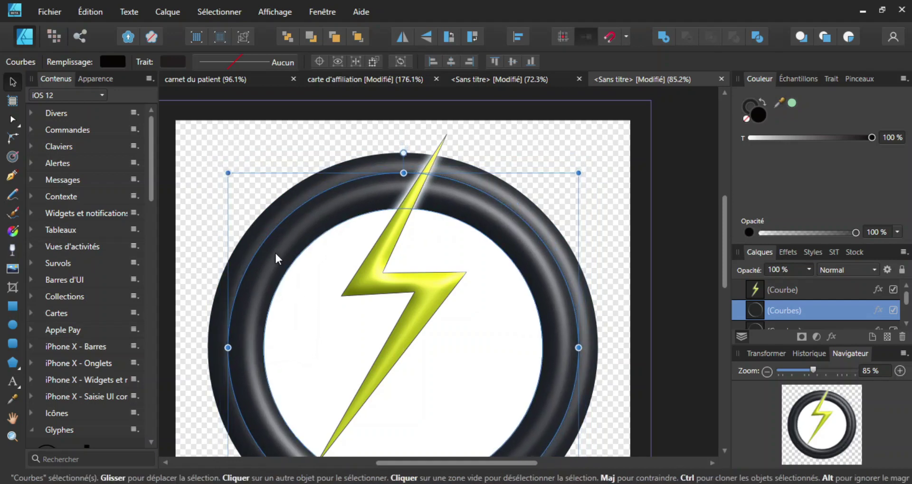
Step: Turn the smaller ring copy into a text path with the Artistic Text tool and write "THE L GHT CODE" along it
click(12, 382)
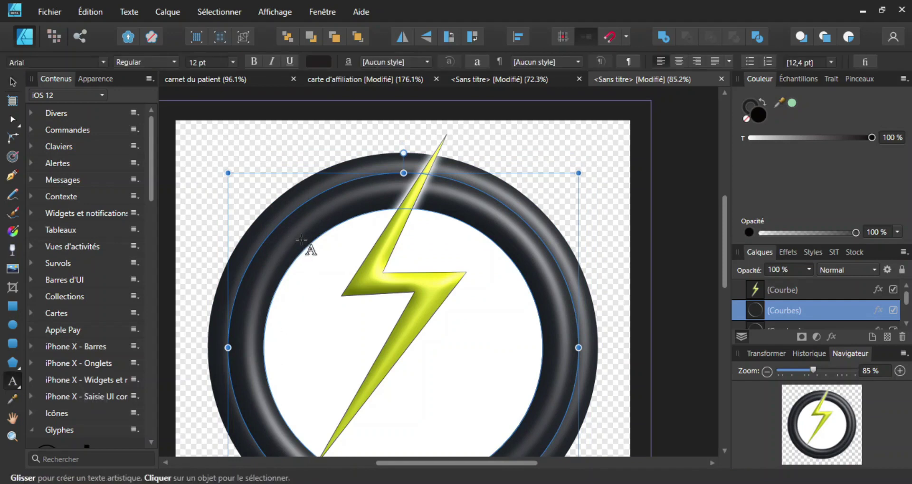
click(293, 213)
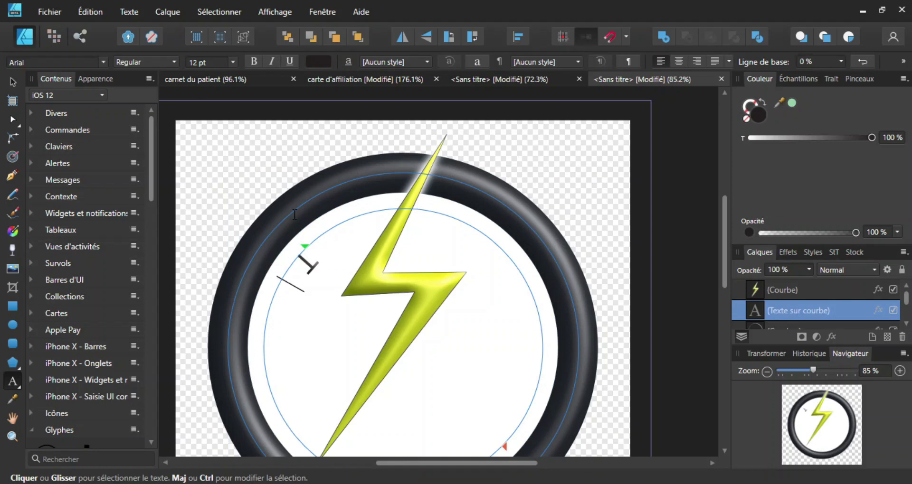
text(THE )
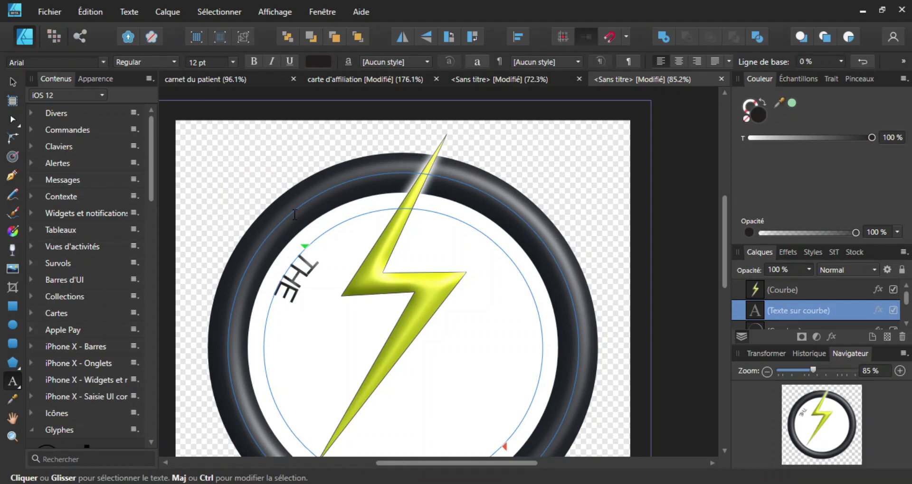
text(L )
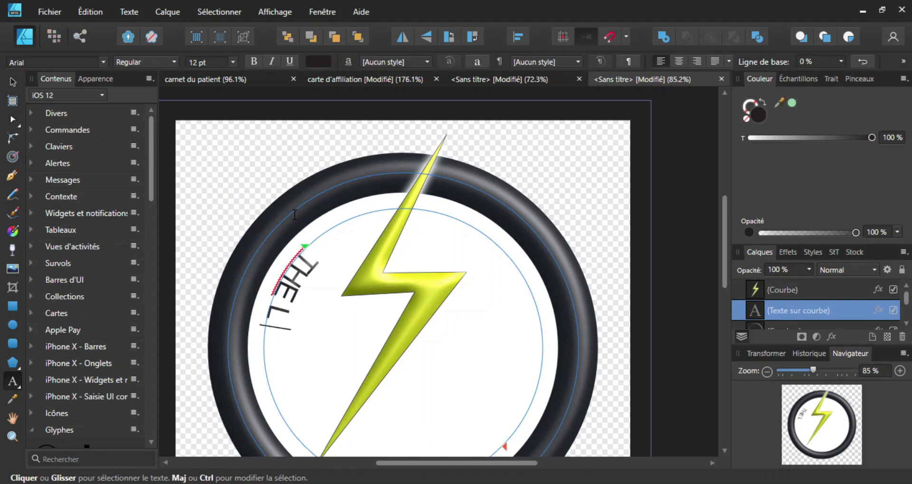
text(GHT)
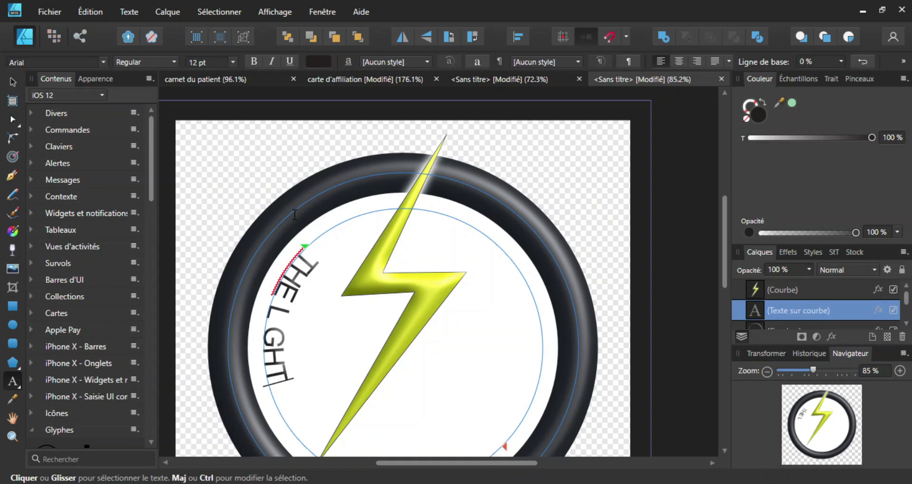
text( CO)
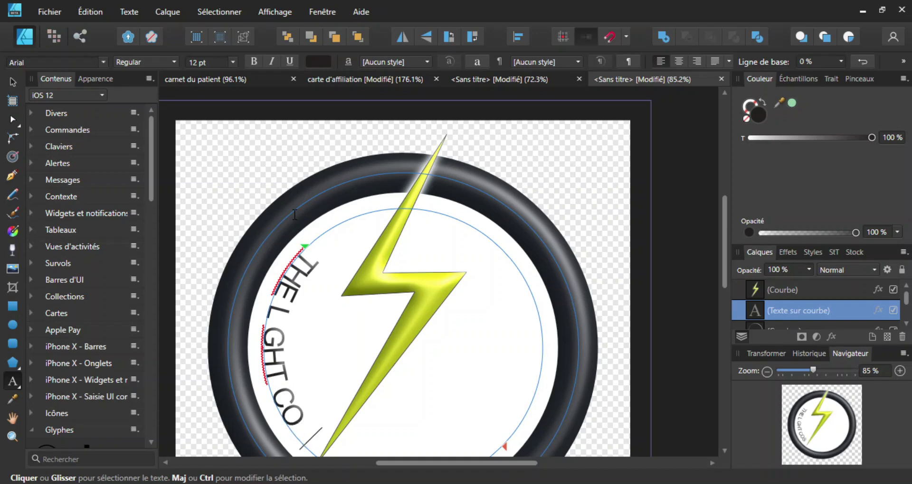
Step: Set the font of the entire "THE L GHT CODE" path text to Copperplate Gothic Bold
scroll(294, 215, up, 3)
scroll(295, 215, down, 5)
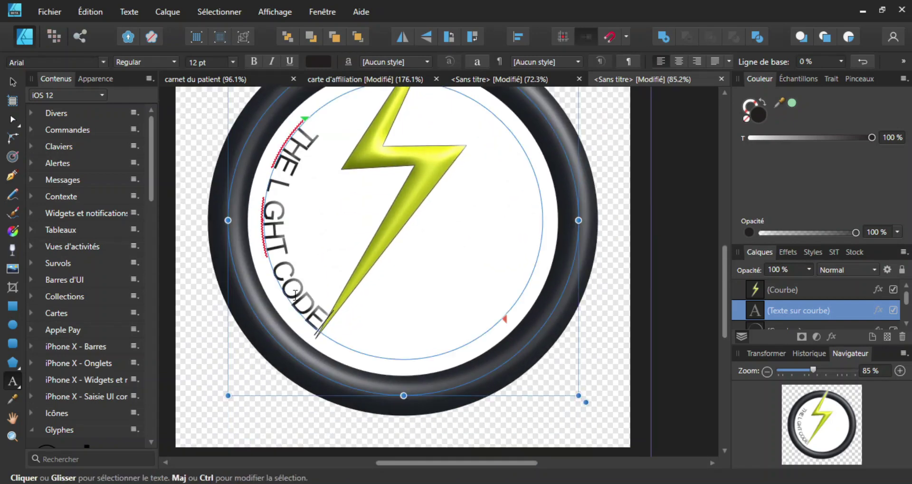
click(295, 294)
key(ctrl+a)
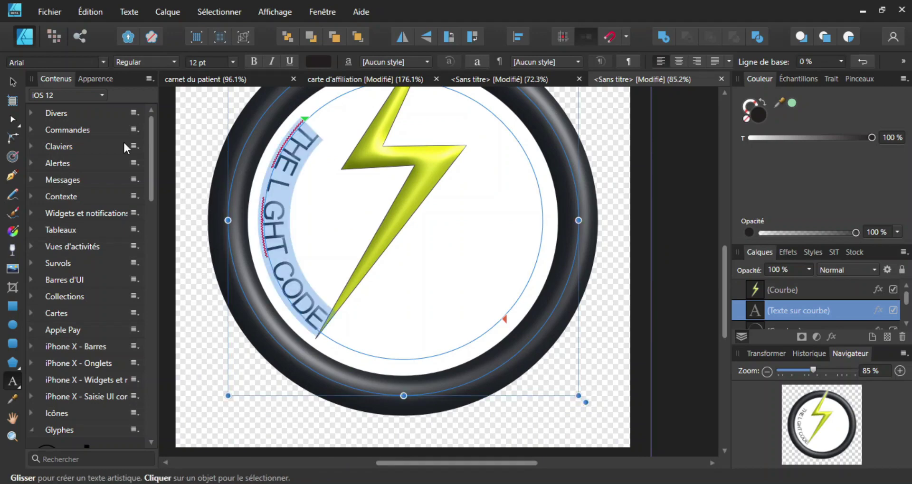
click(103, 62)
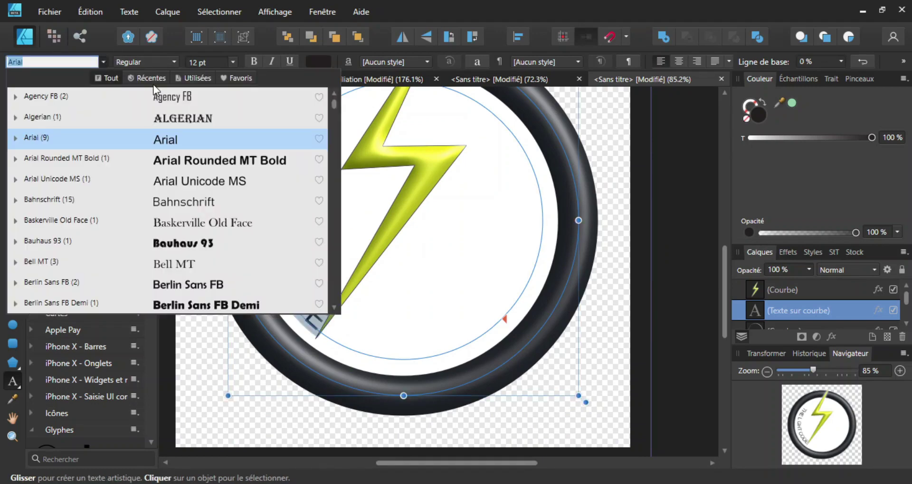
click(236, 79)
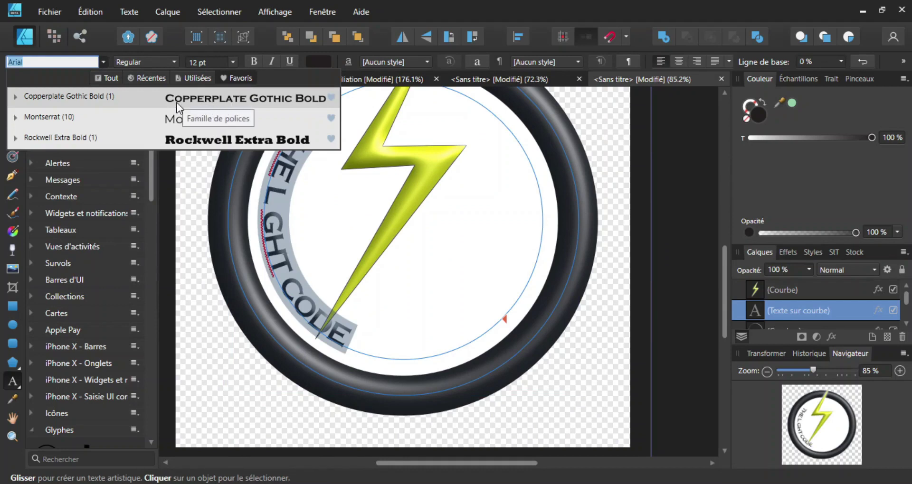
click(207, 105)
scroll(295, 259, up, 2)
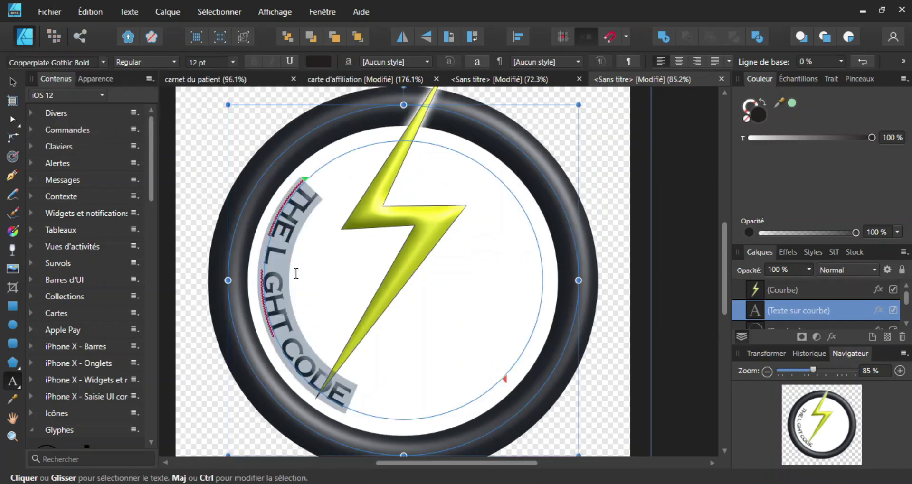
scroll(296, 273, up, 2)
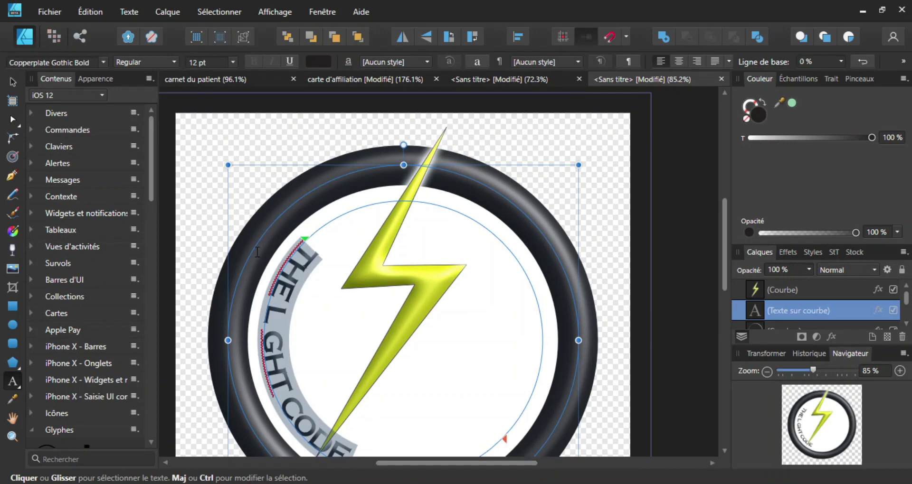
scroll(257, 252, down, 1)
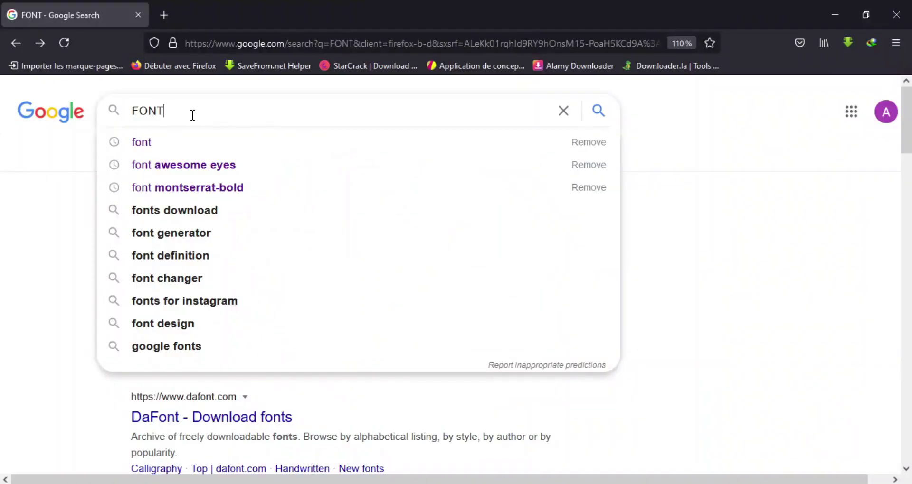
Step: Switch to Firefox and search Google for "copperplate font"
key(Return)
drag(192, 116, 110, 109)
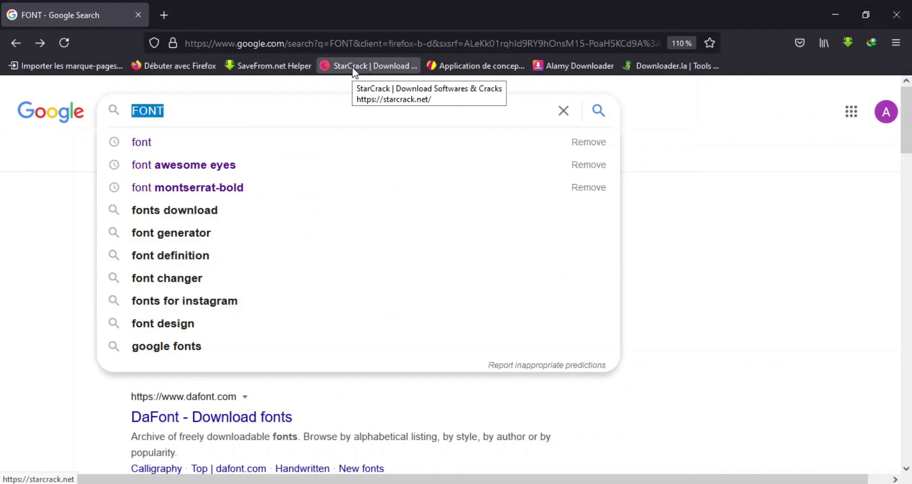
text(CORPPERPLATE)
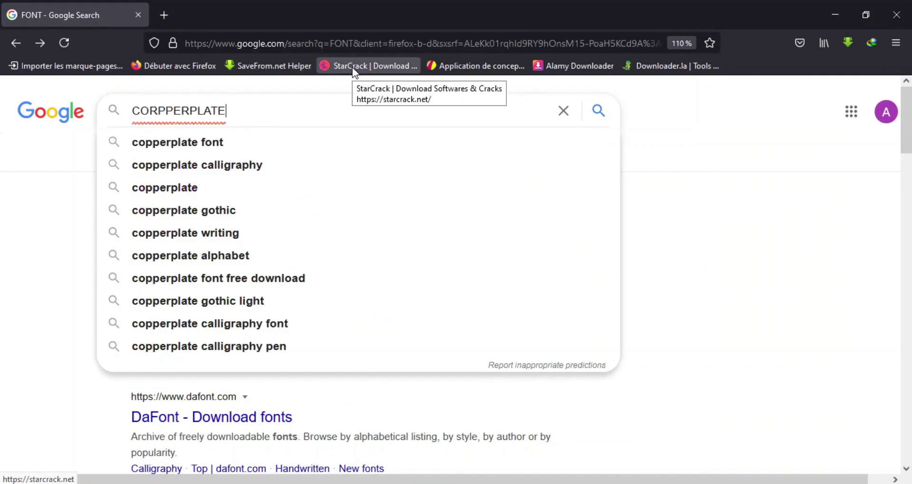
click(192, 142)
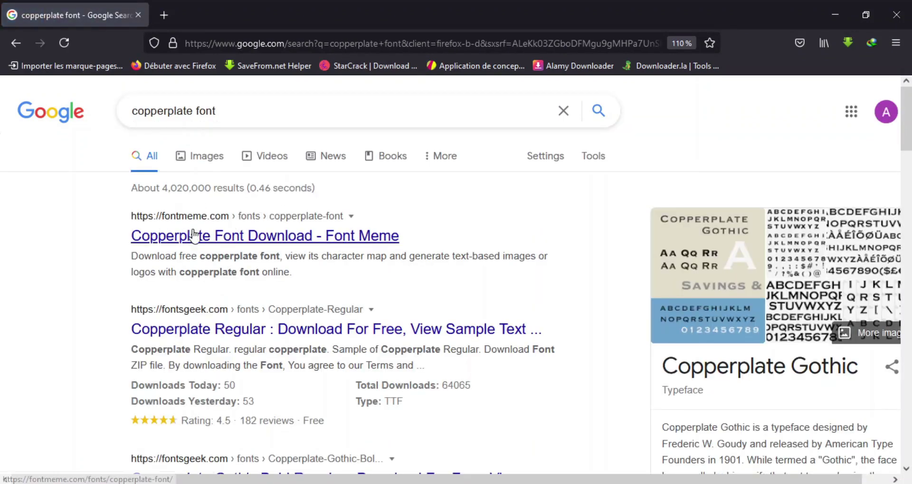
Step: Download copperplate.zip from the Font Meme Copperplate Font result and open the downloaded archive
click(233, 240)
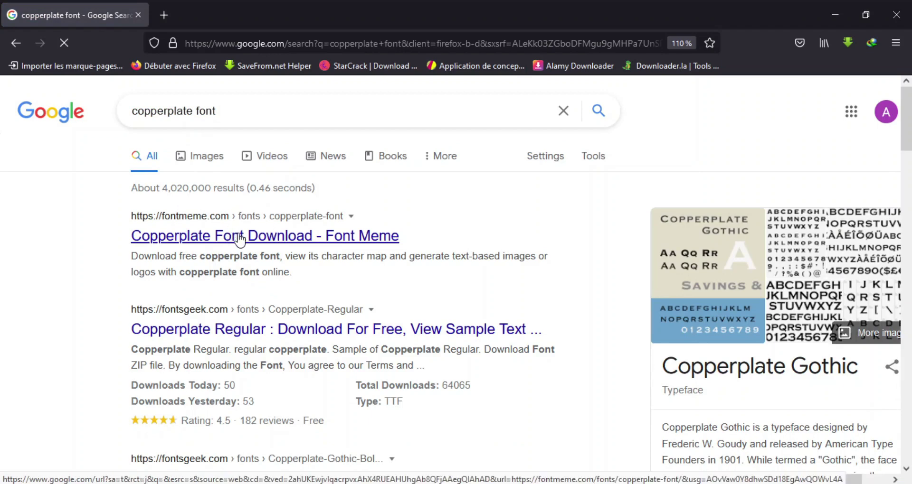
right_click(279, 238)
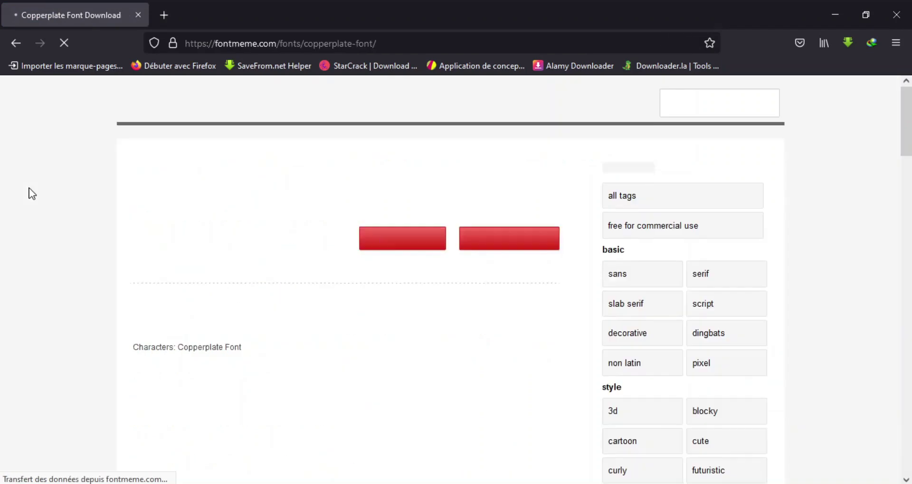
scroll(413, 207, down, 1)
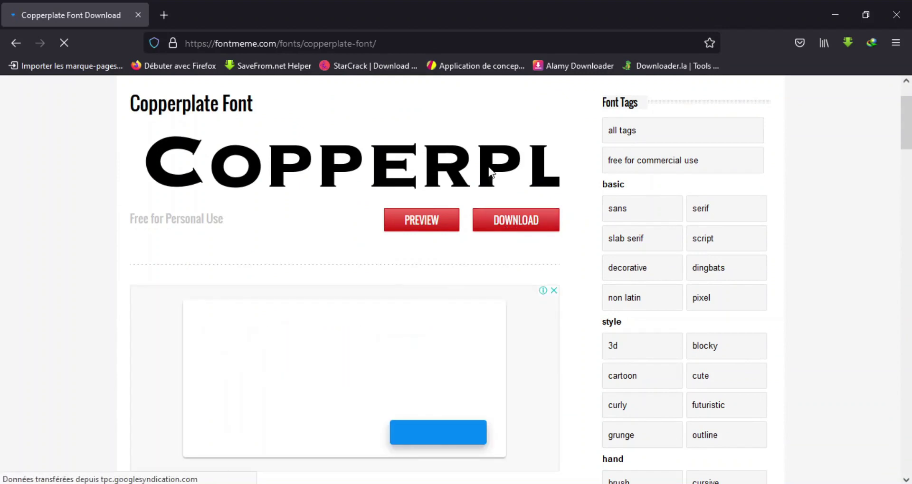
click(514, 225)
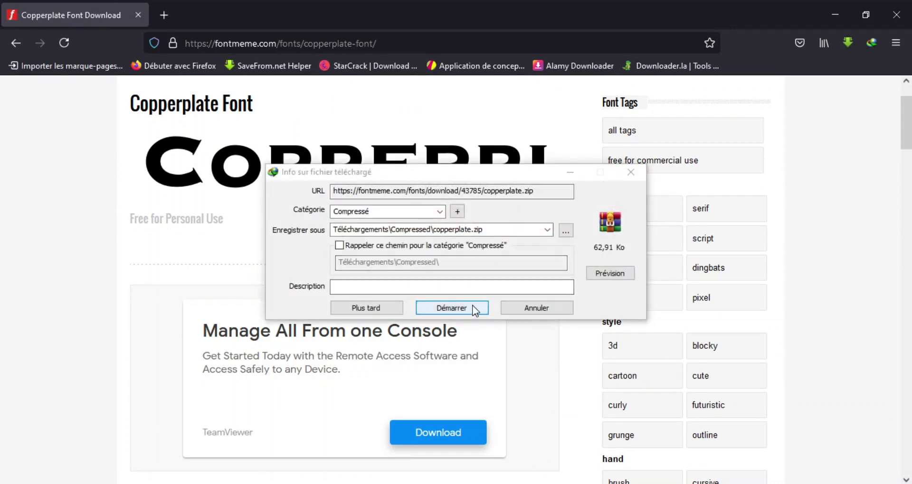
click(472, 308)
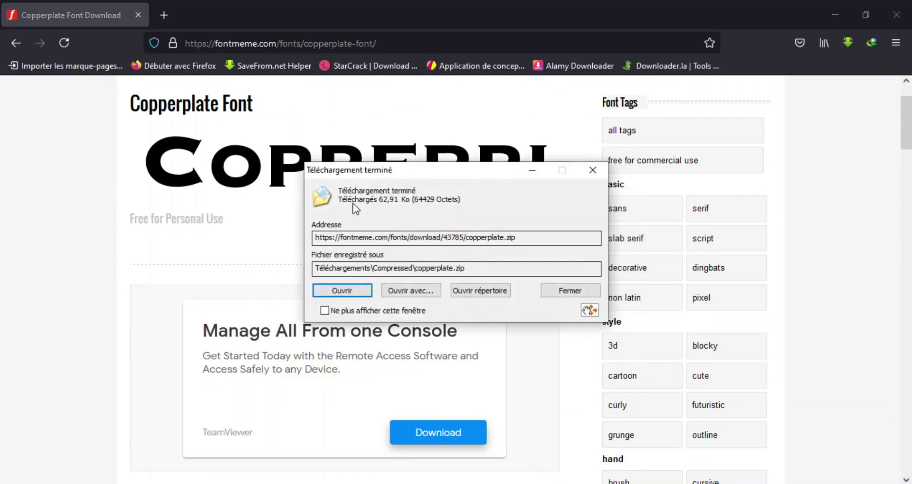
click(363, 291)
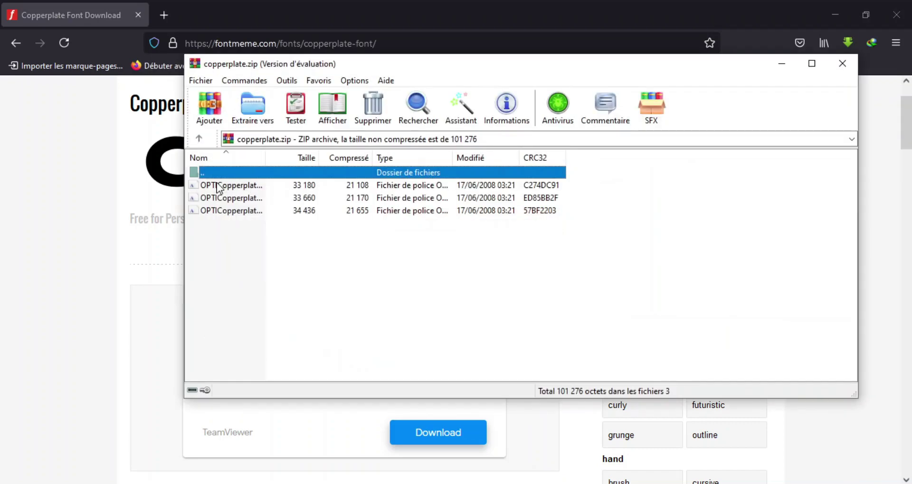
Step: Install the OPTICopperplate font from the first file in the archive, close the archive, and switch back to Affinity Designer
click(220, 186)
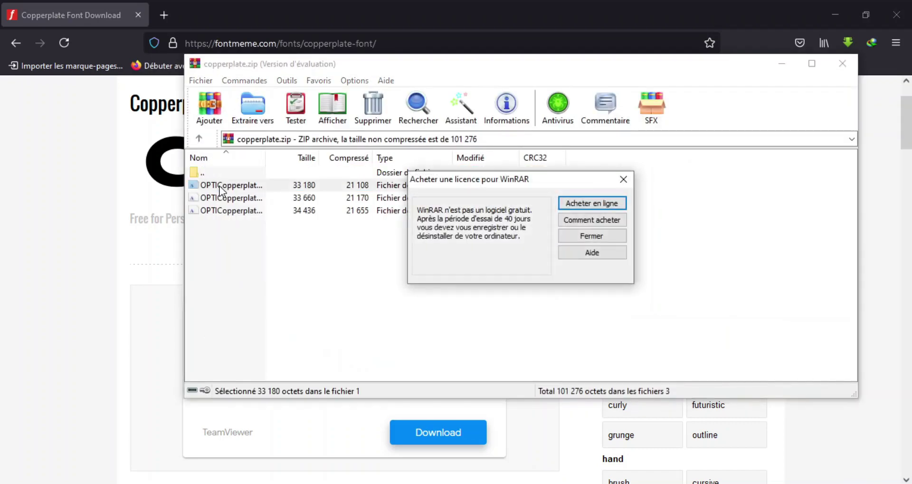
click(623, 179)
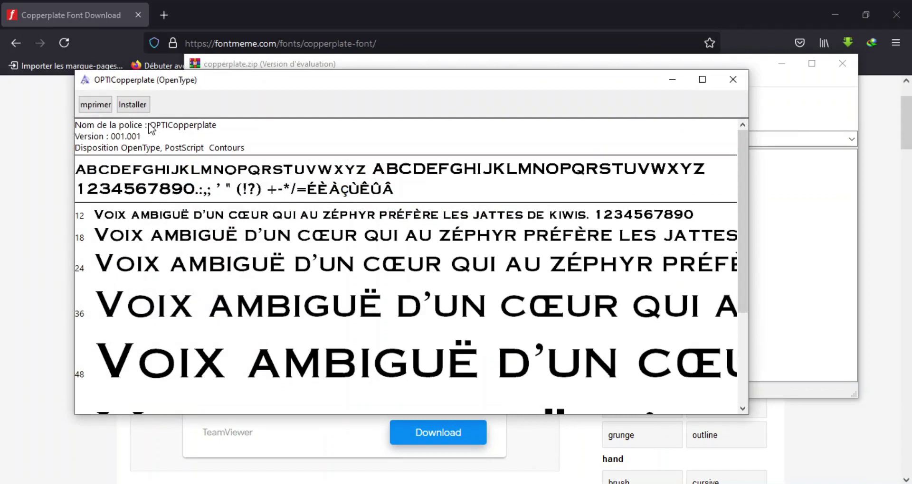
click(128, 104)
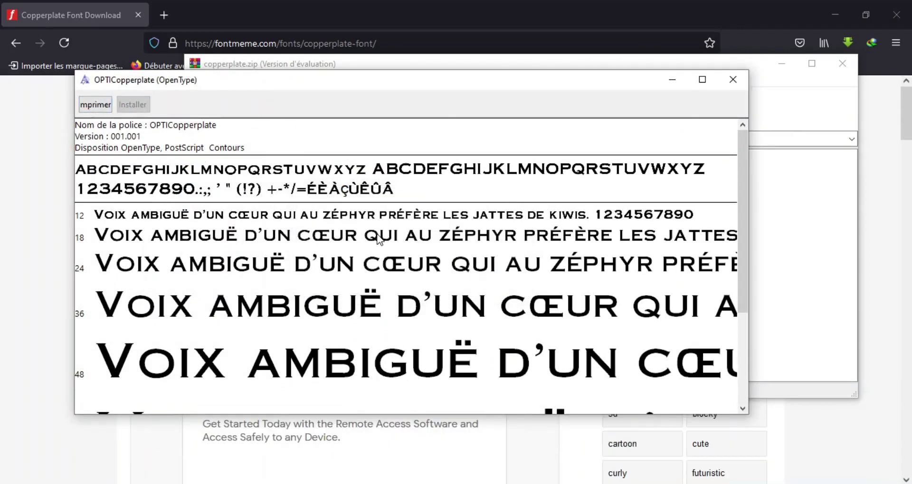
click(730, 79)
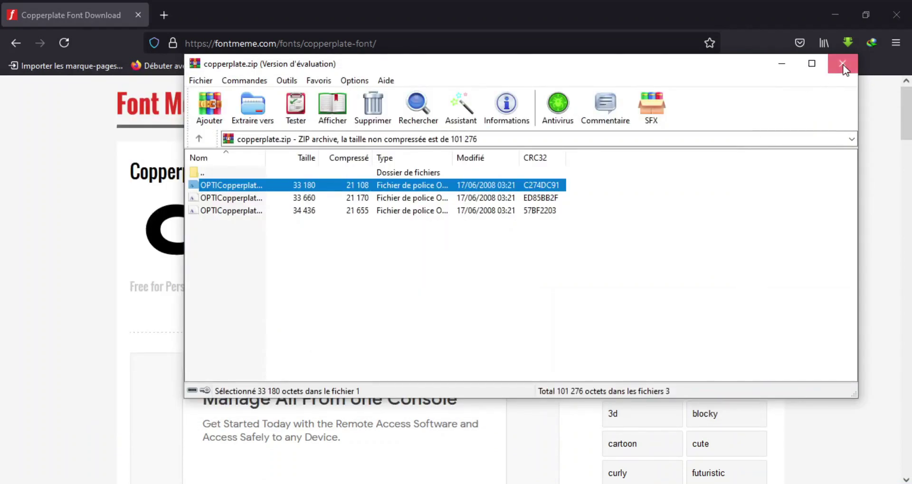
click(843, 65)
key(alt+Tab)
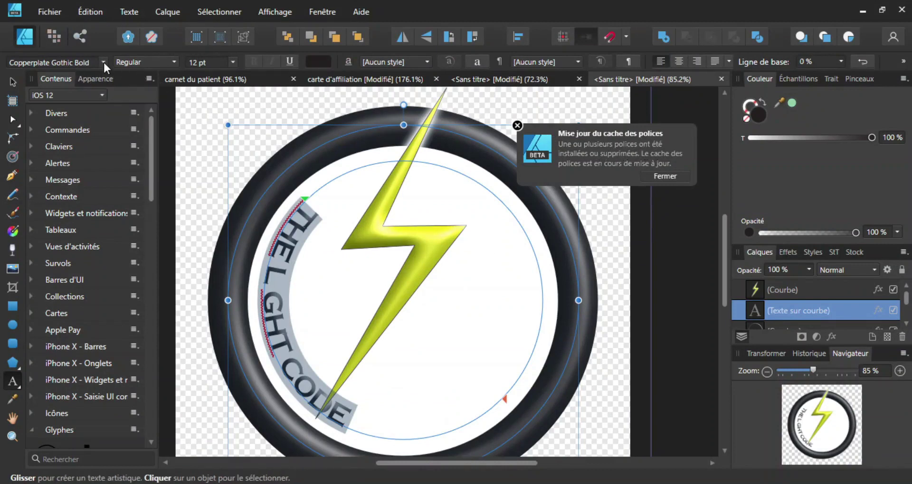
click(664, 176)
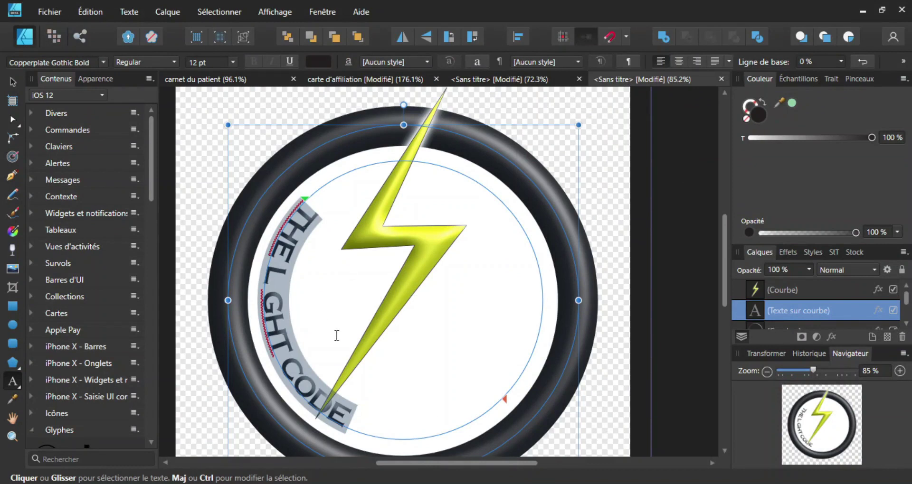
Step: Reposition the path text outside the circle so "THE L GHT" runs along the upper arc and "CODE" along the lower arc
click(301, 305)
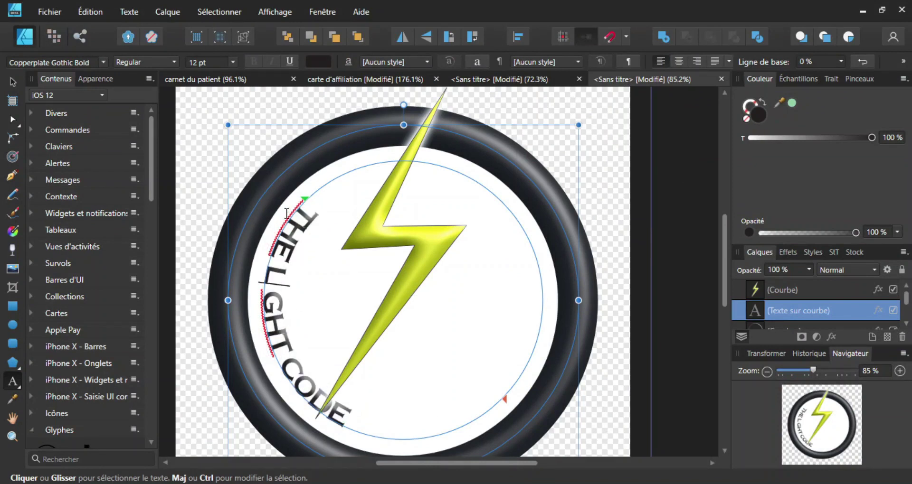
drag(304, 203, 461, 375)
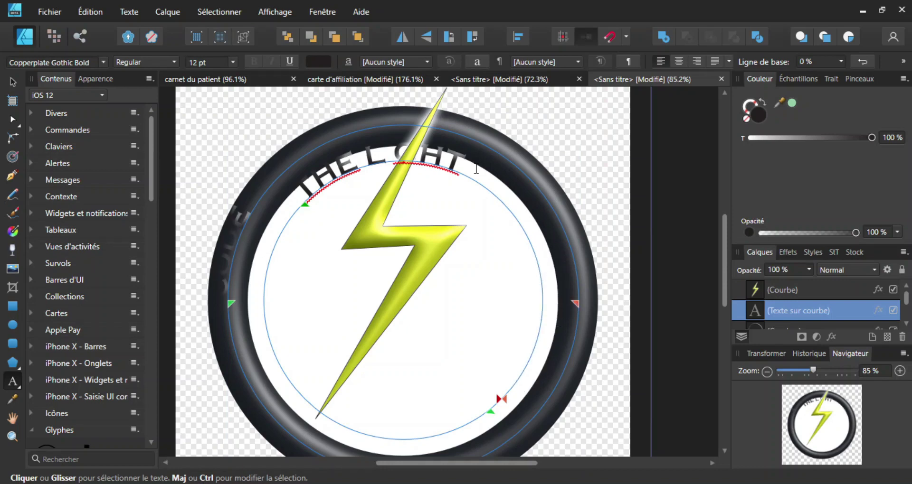
key(Escape)
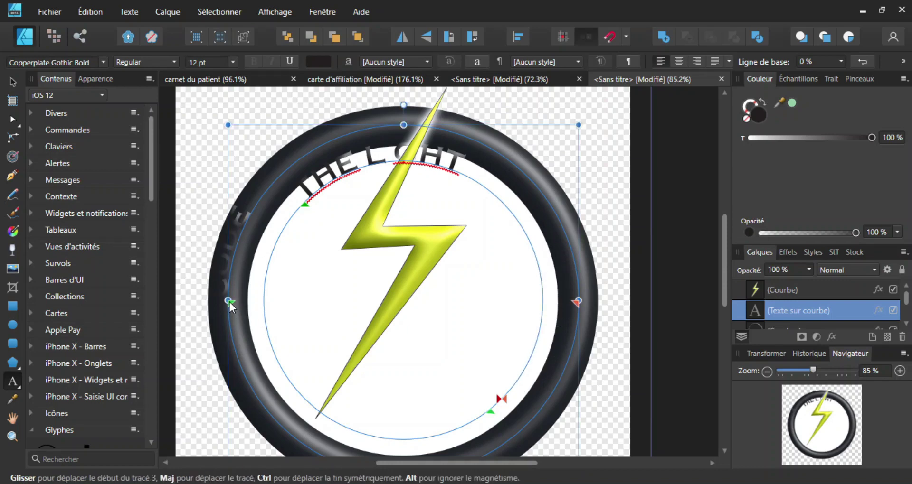
drag(230, 306, 547, 284)
drag(224, 298, 401, 451)
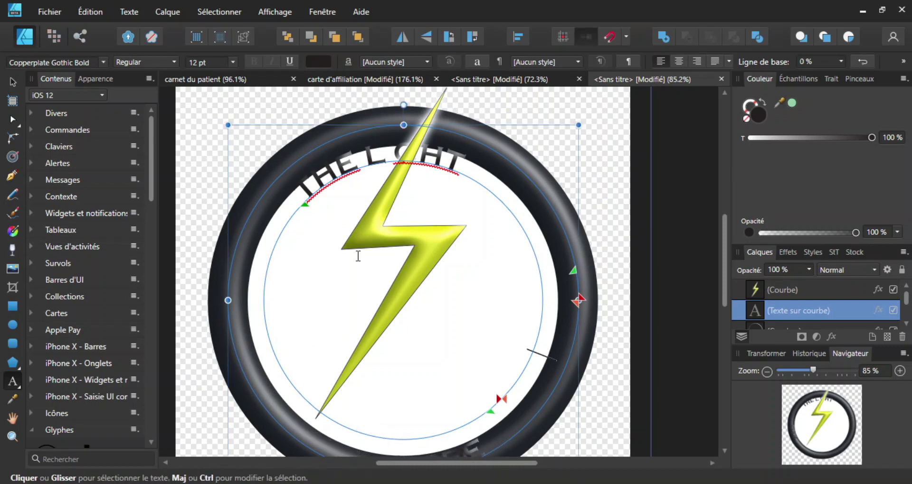
Step: Select all the path text and set its fill colour to white
triple_click(348, 156)
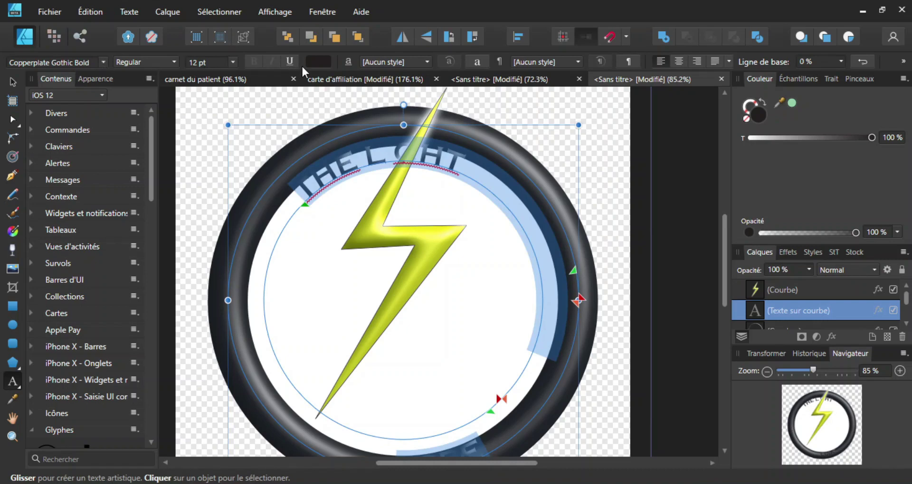
click(311, 64)
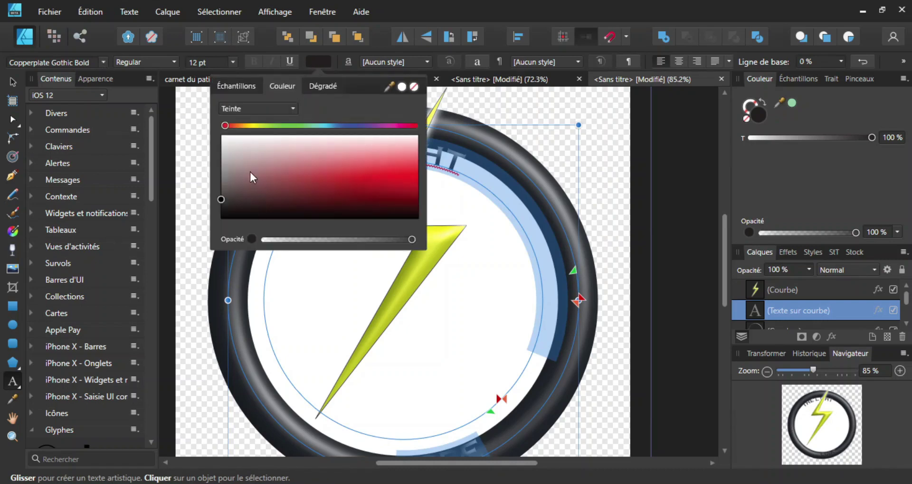
drag(224, 196, 226, 122)
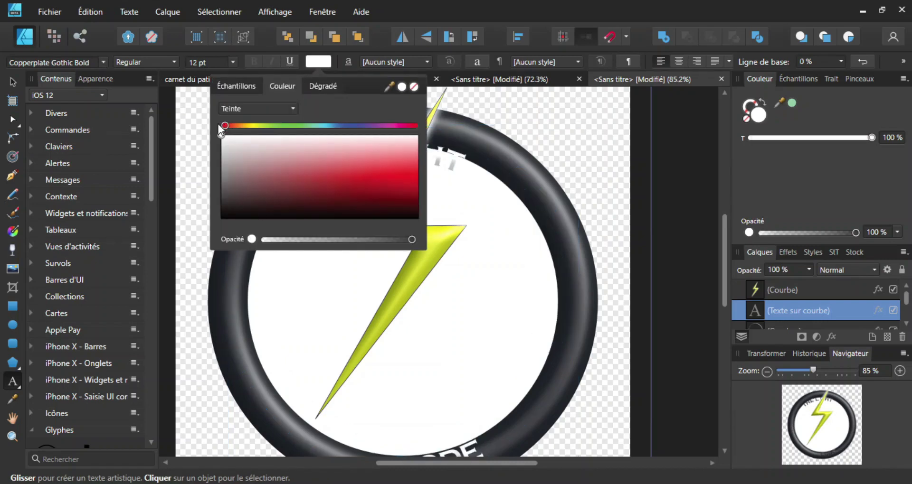
click(414, 358)
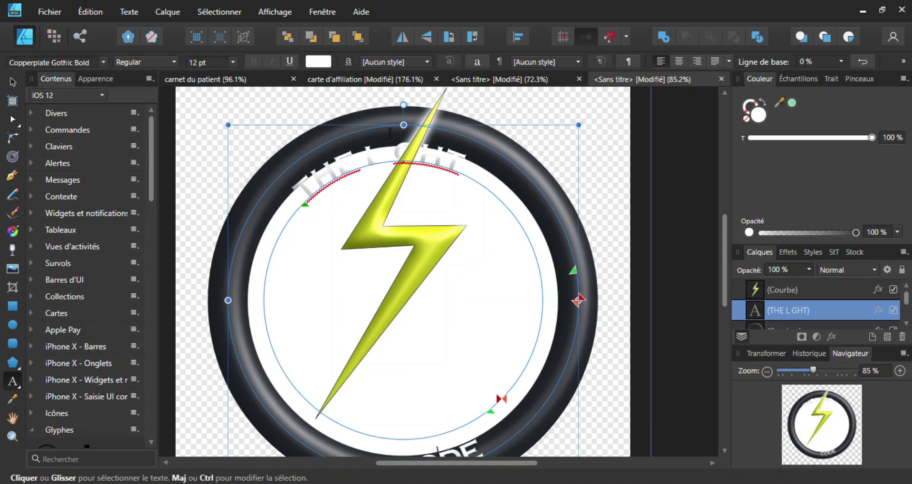
Step: Stretch the text path upward onto the black ring and shift the starts of "CODE" and "THE L GHT" to centre both
drag(404, 114, 404, 97)
scroll(404, 351, down, 2)
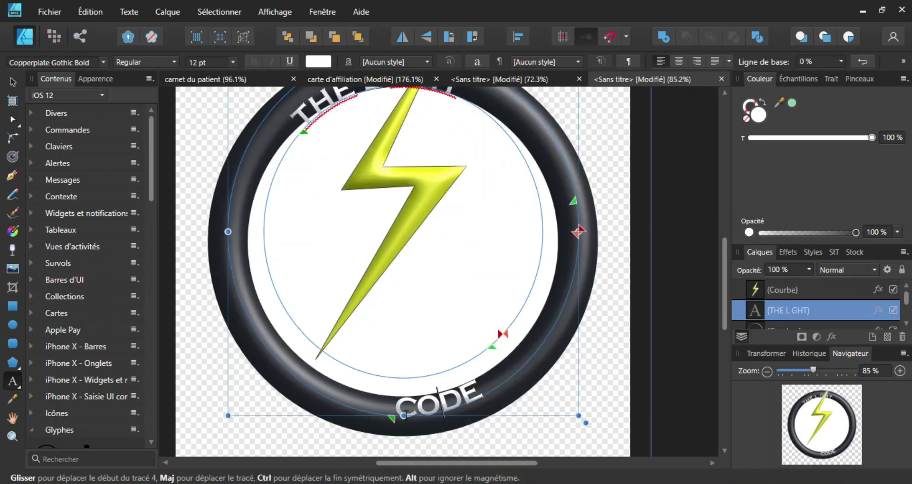
drag(381, 423, 356, 412)
scroll(408, 265, up, 2)
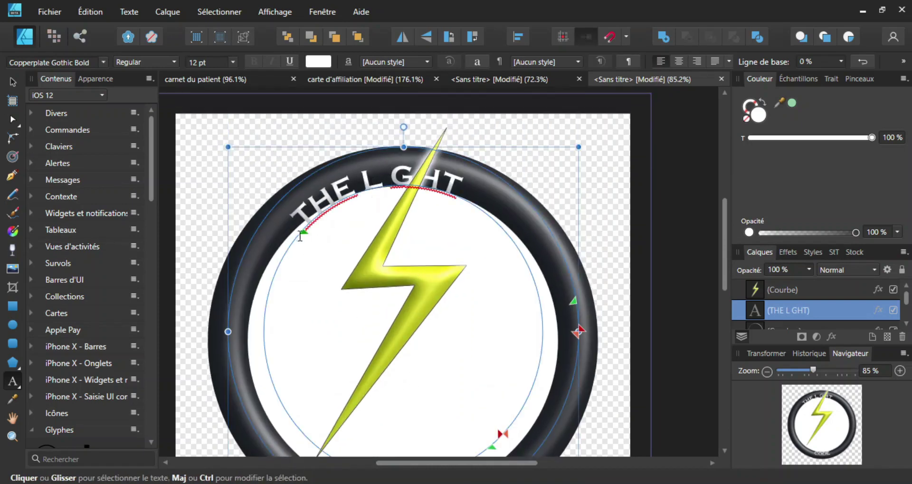
drag(300, 236, 335, 229)
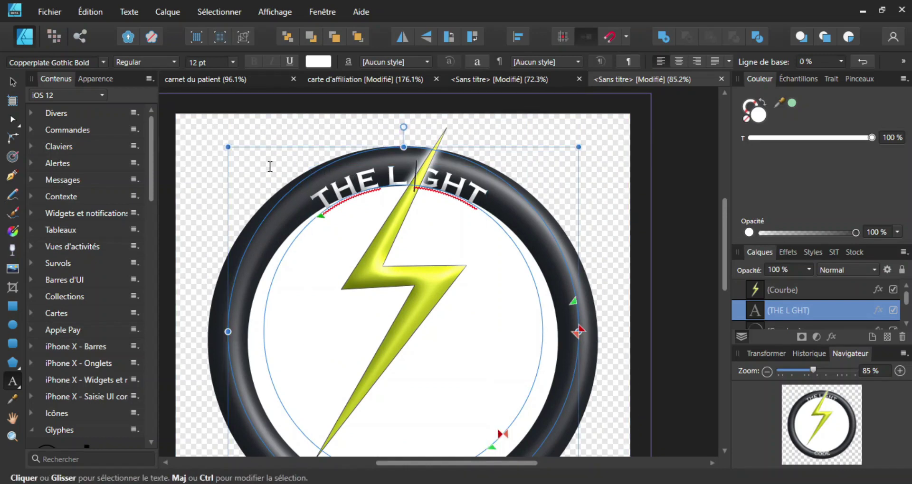
Step: Enlarge the circular text path around its centre and shift "THE L GHT" slightly clockwise to re-centre it
click(18, 77)
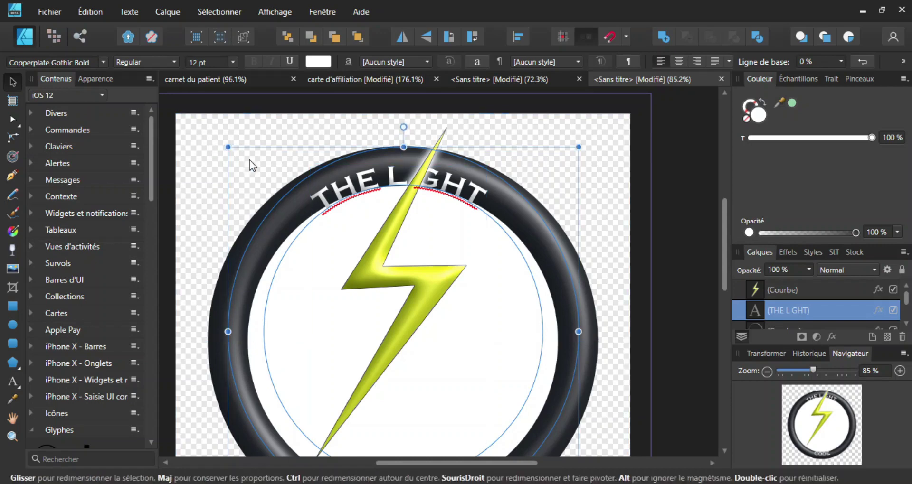
key(t)
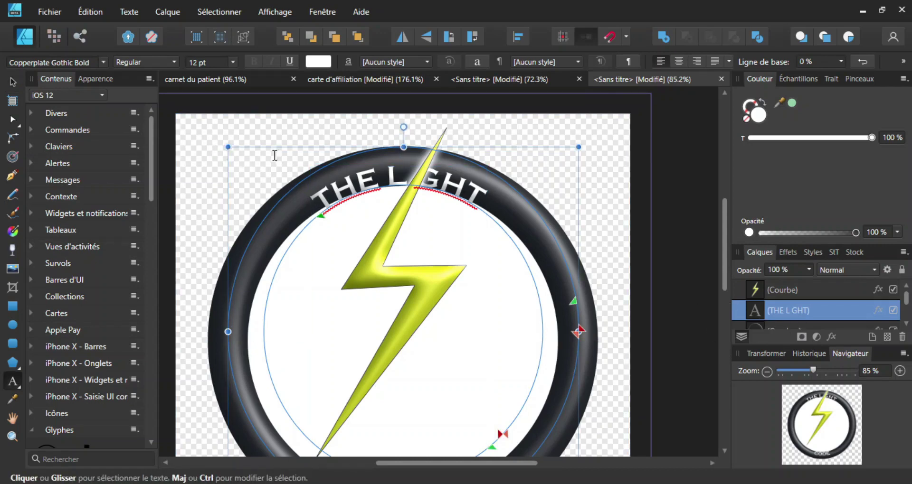
drag(229, 148, 217, 135)
scroll(665, 347, down, 3)
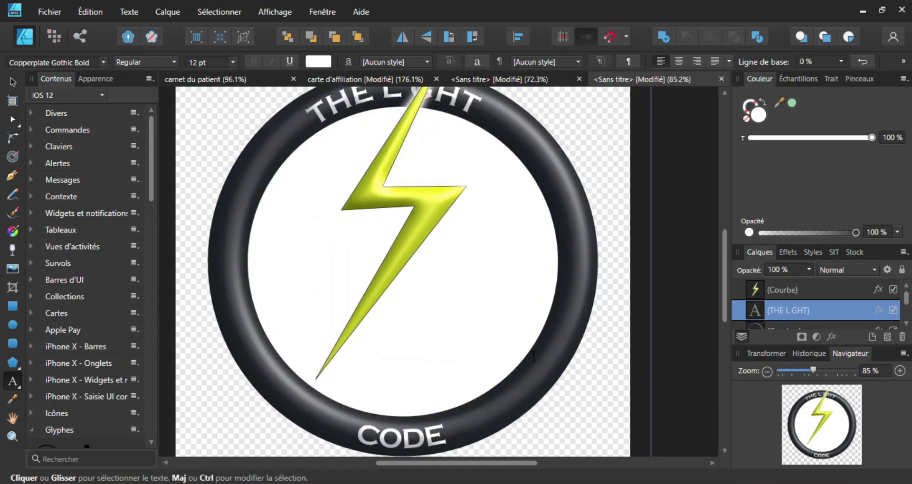
scroll(362, 202, up, 2)
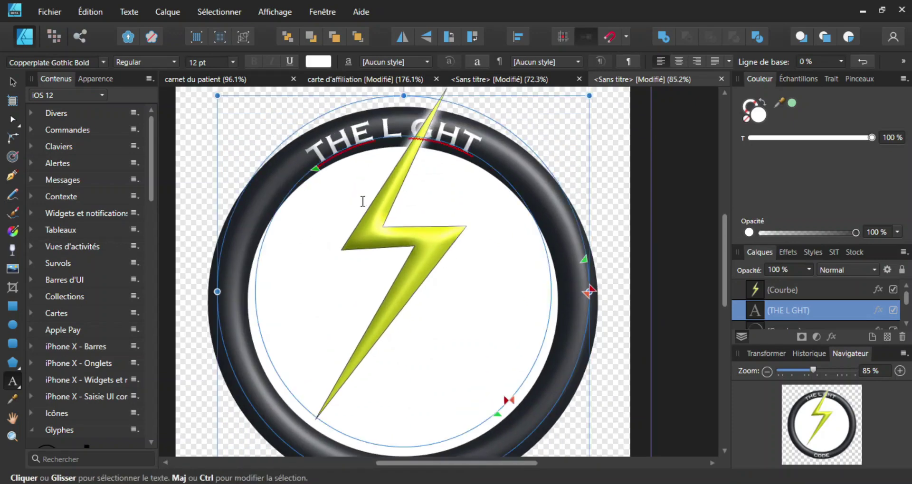
drag(317, 175, 333, 174)
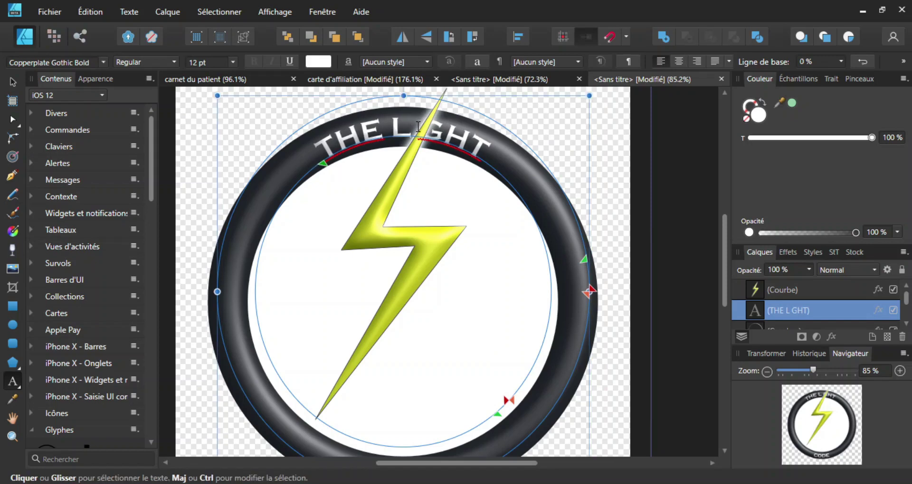
Step: Widen the gap between "L" and "GHT" around the bolt, and stretch the text path sideways to the ring's outer width
click(416, 127)
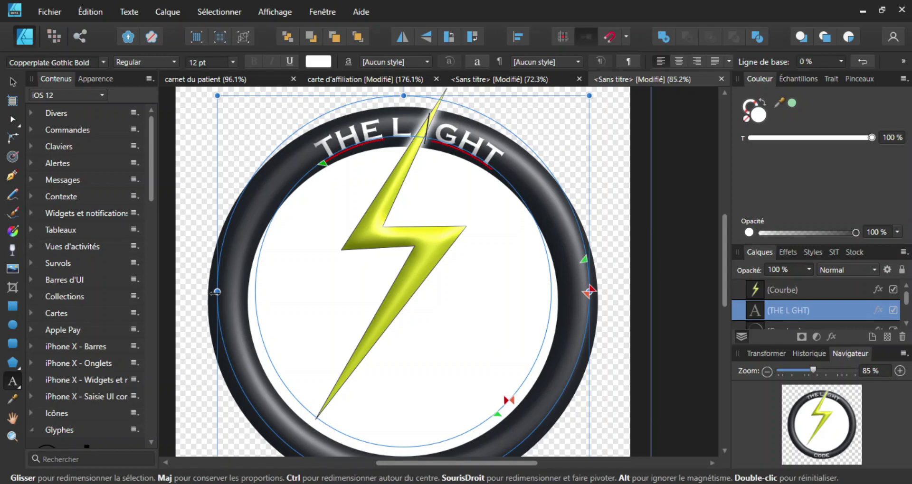
drag(216, 292, 212, 292)
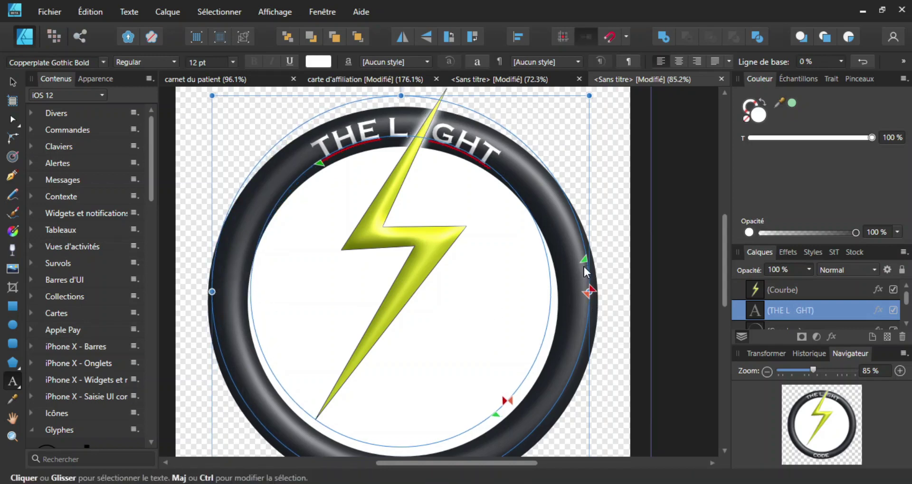
drag(582, 259, 570, 237)
mouse_move(586, 296)
mouse_down()
mouse_move(581, 317)
mouse_move(584, 307)
mouse_up()
drag(589, 292, 597, 292)
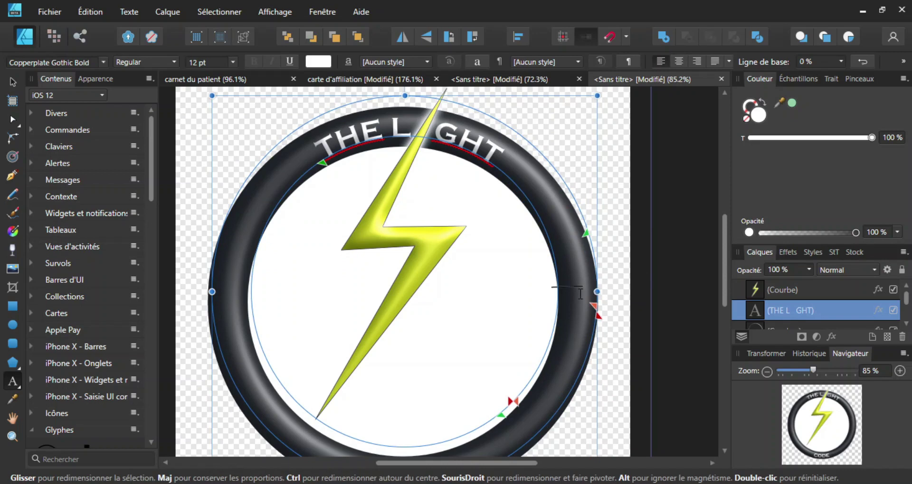
drag(204, 292, 199, 292)
scroll(322, 320, down, 2)
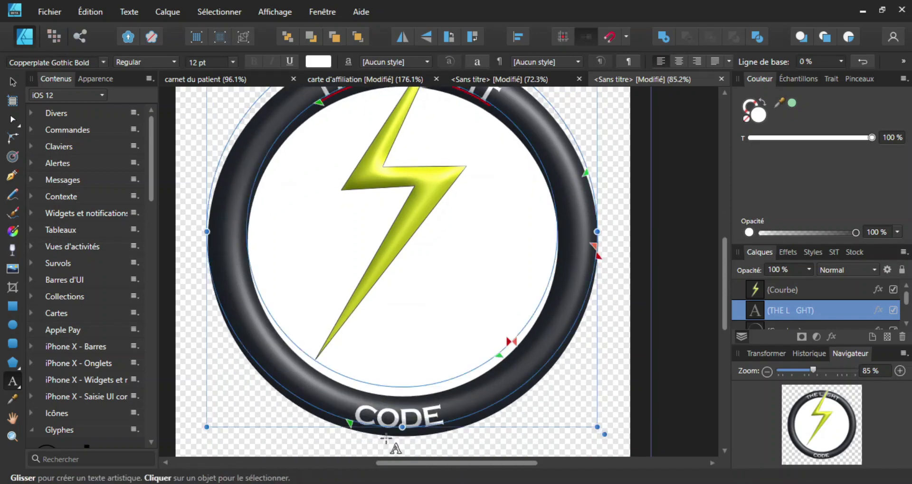
scroll(387, 183, up, 2)
scroll(388, 184, up, 2)
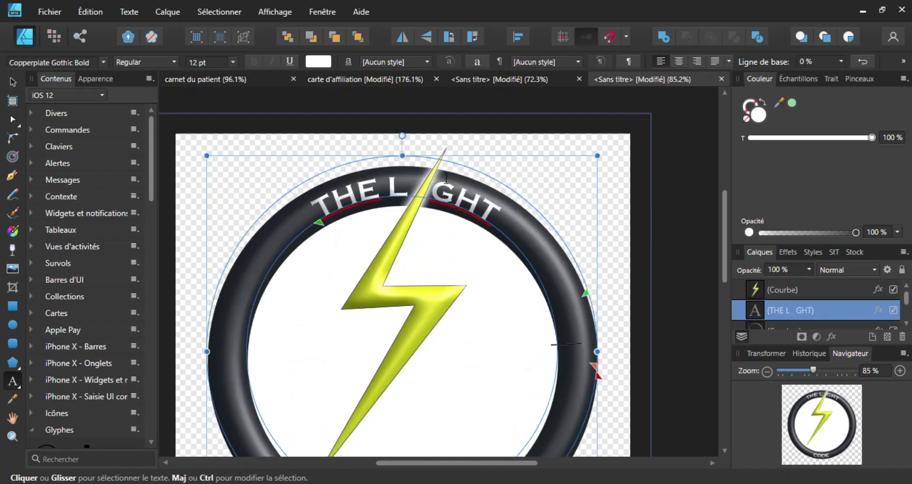
scroll(470, 256, down, 5)
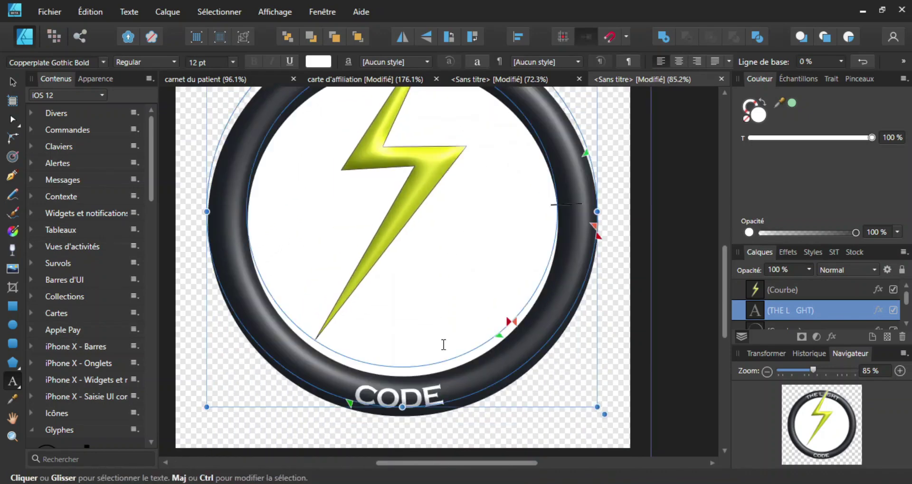
Step: Select all the logo layers, from the bolt curve down to the white ellipse, and group them
click(789, 289)
scroll(790, 300, down, 2)
click(785, 313)
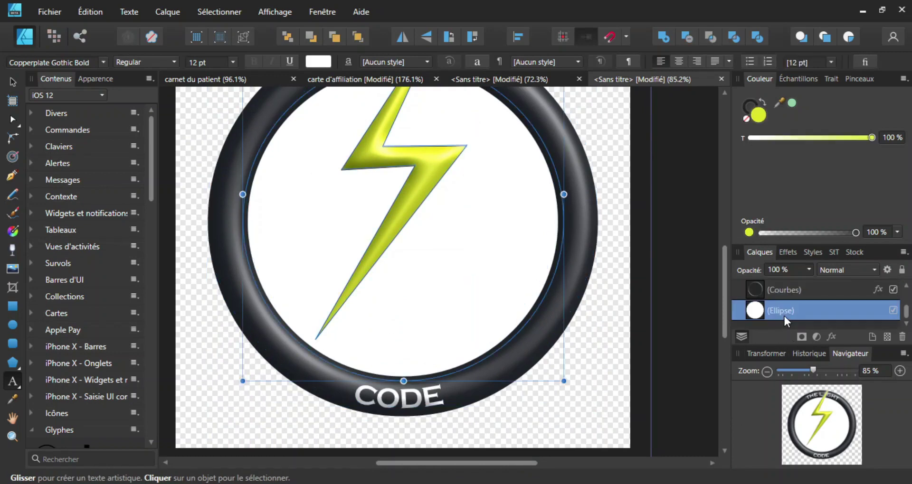
scroll(785, 309, up, 2)
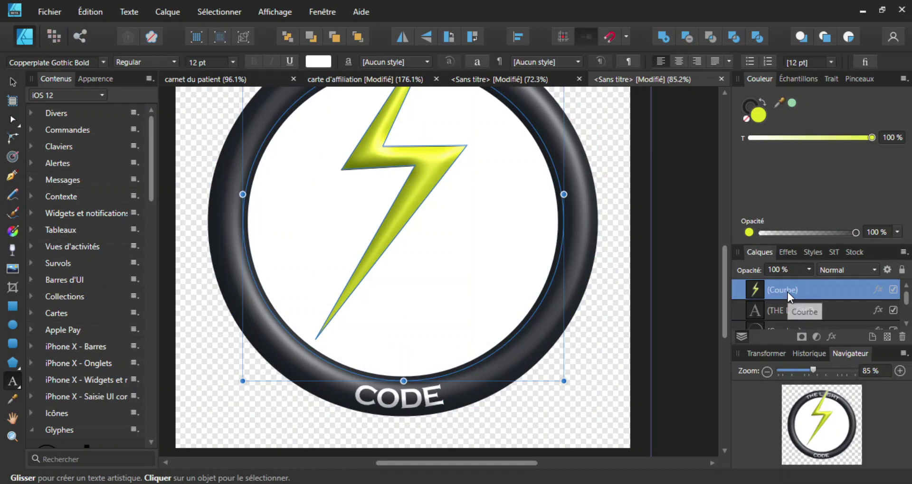
click(787, 292)
scroll(786, 295, down, 2)
shift+click(783, 311)
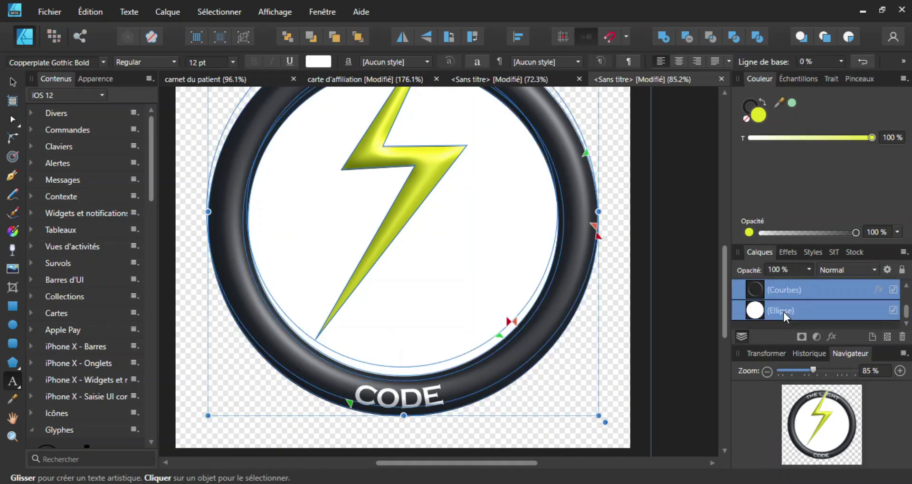
right_click(782, 306)
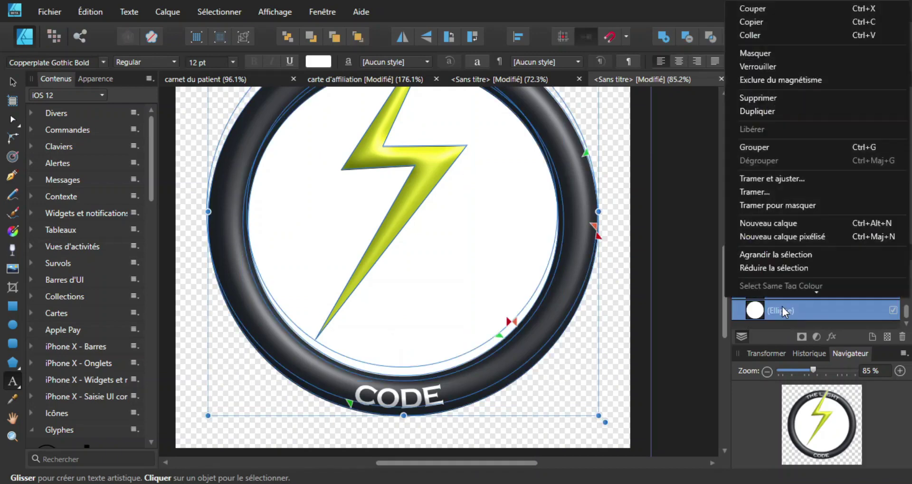
click(770, 144)
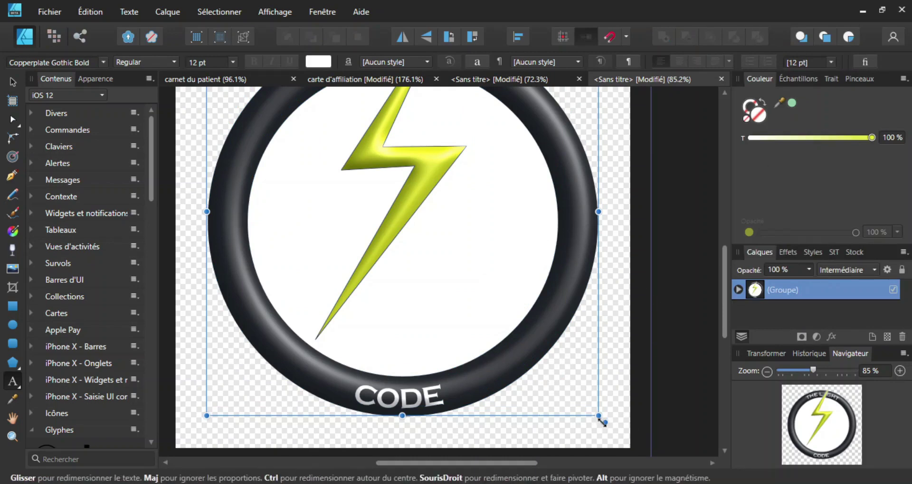
Step: Scale the logo group down slightly around its centre
drag(601, 422, 586, 404)
scroll(597, 390, up, 6)
scroll(592, 421, down, 7)
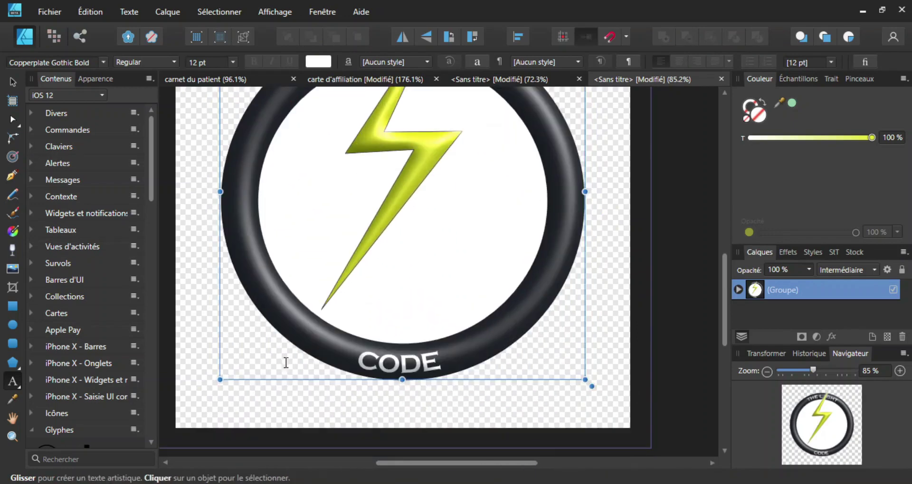
Step: Draw a white rectangle across the full page width, from the ring's lower edge to the bottom of the page
click(10, 305)
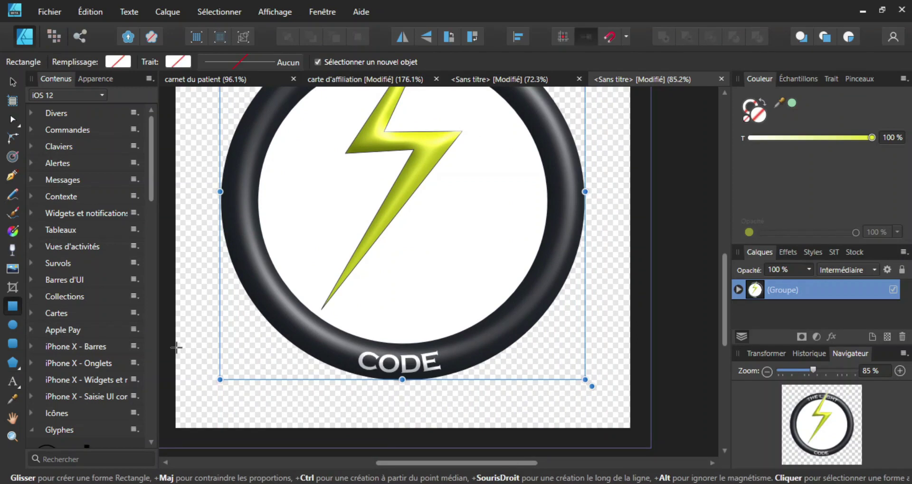
drag(174, 350, 634, 427)
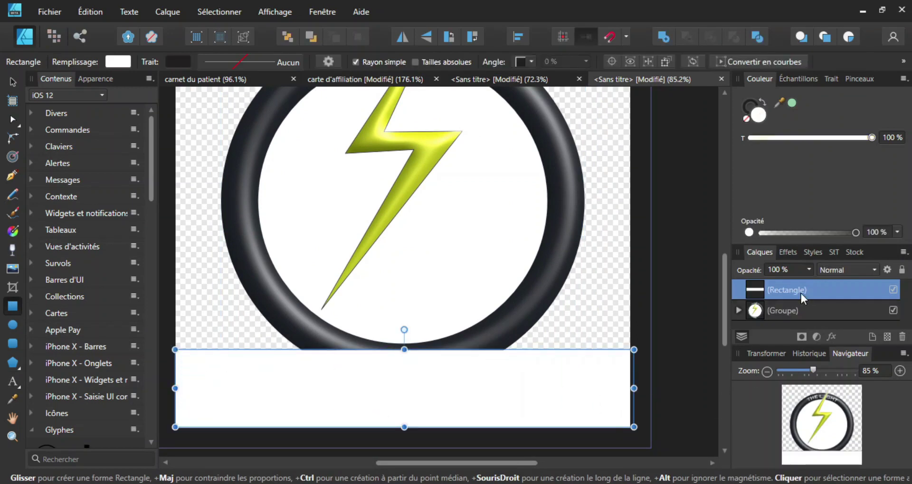
double_click(800, 293)
click(749, 295)
Step: Add the artistic text "OVER COME" on the white rectangle and set its fill colour to black
click(13, 381)
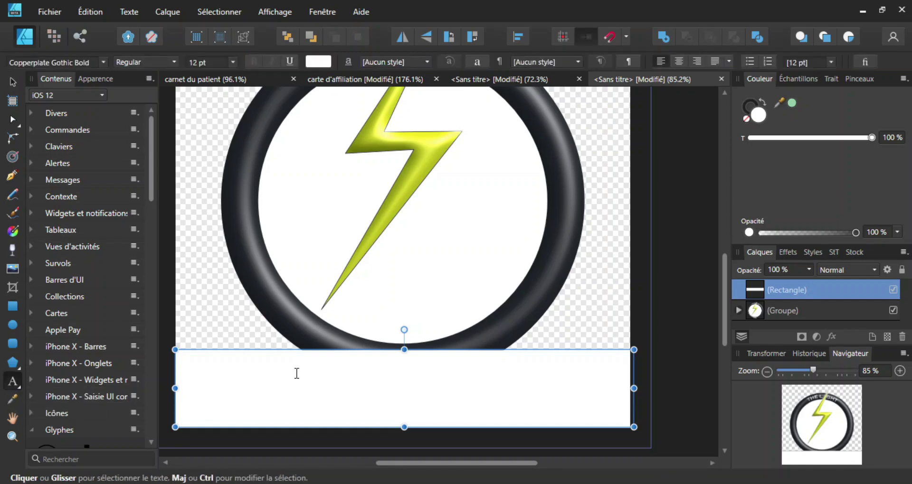
click(273, 390)
text(OVER)
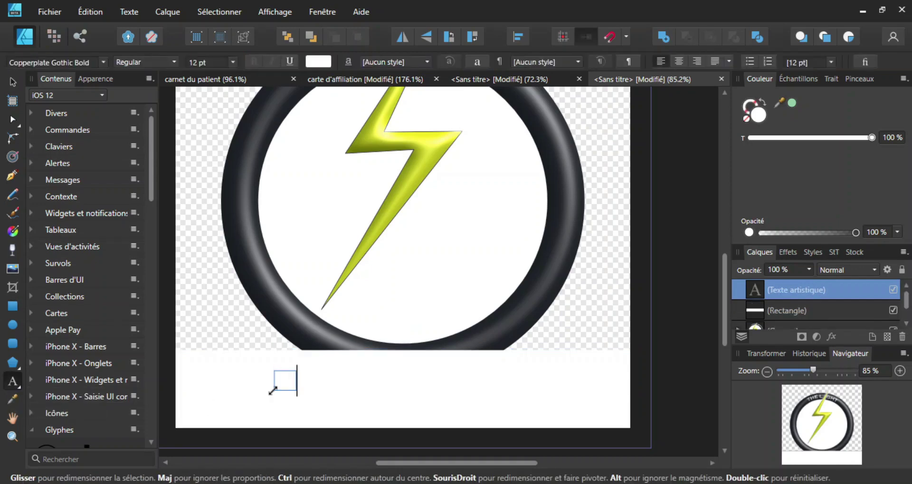
text( COME)
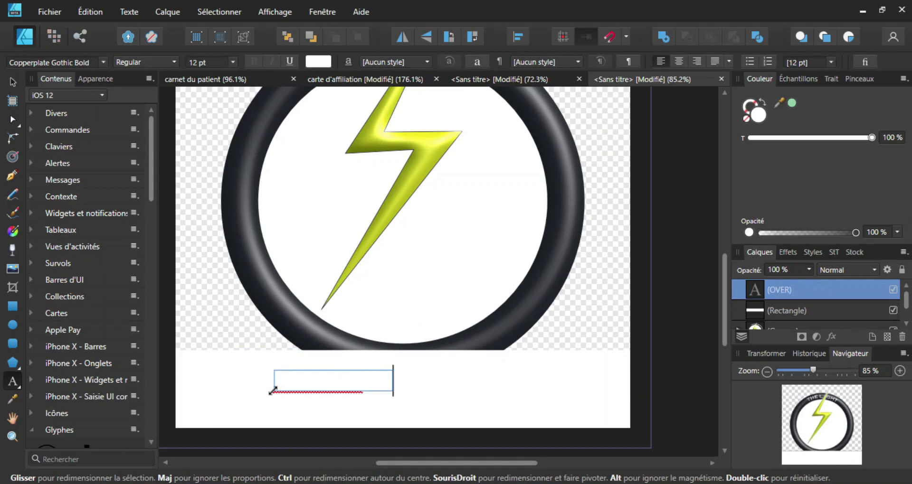
key(ctrl+a)
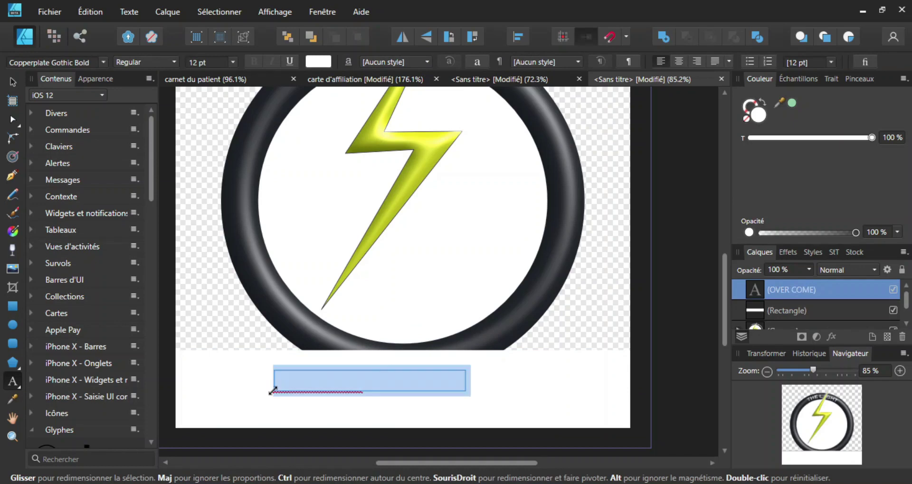
click(316, 62)
drag(221, 136, 221, 218)
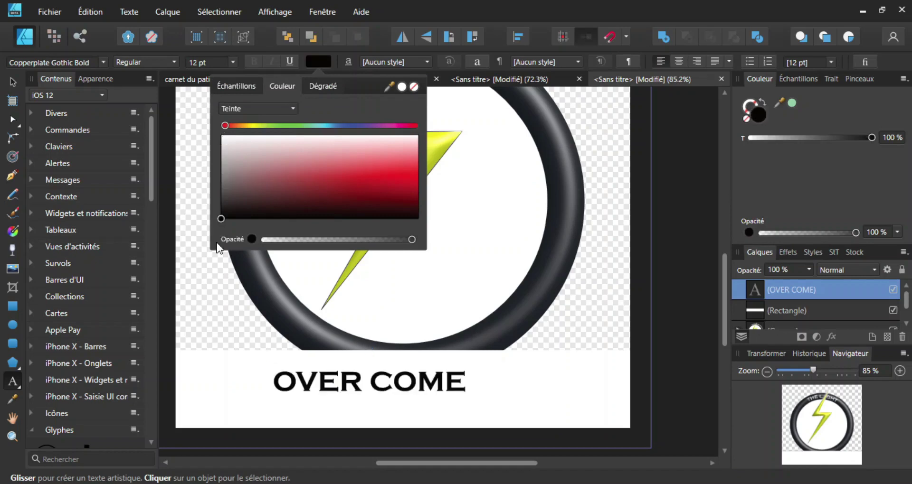
Step: Extend the black text to read "OVER COME THE KEYBOARD"
click(436, 385)
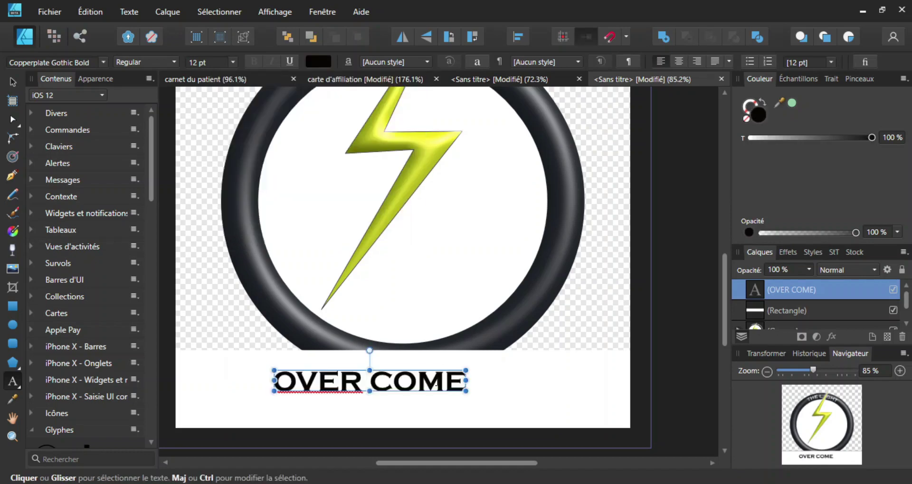
key(Right)
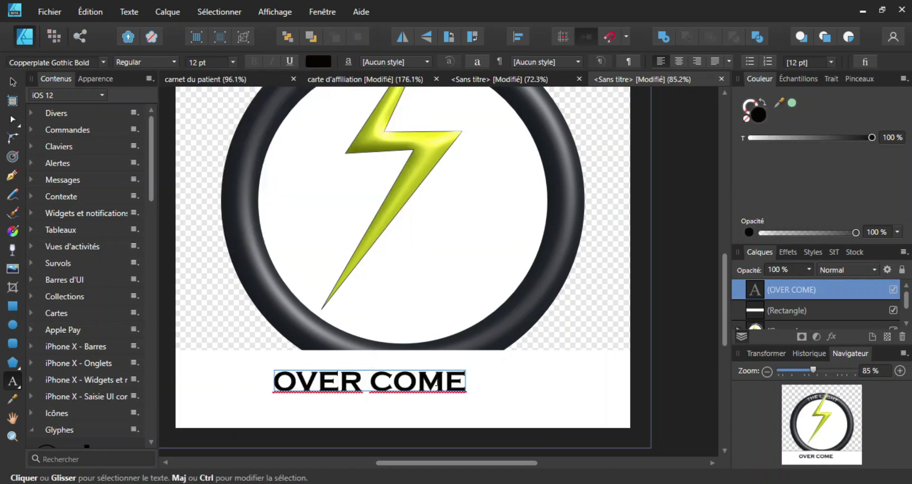
text(D)
key(BackSpace)
text(THE)
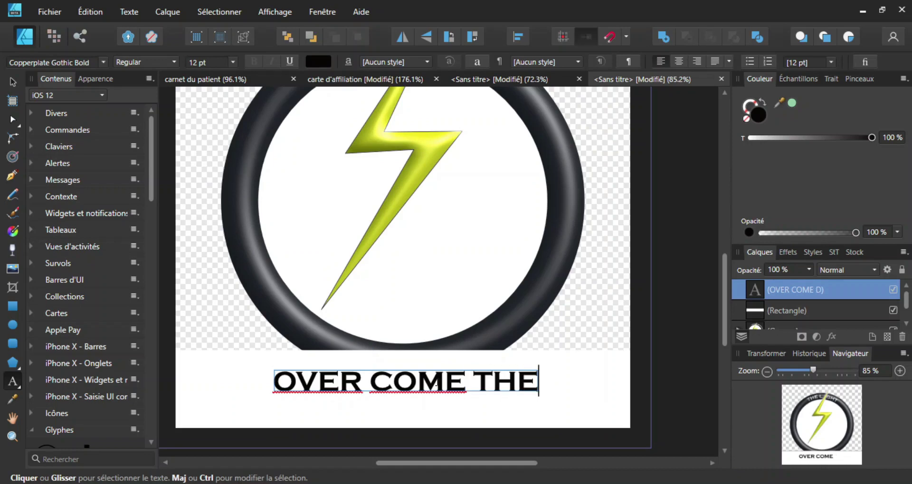
text( KEY)
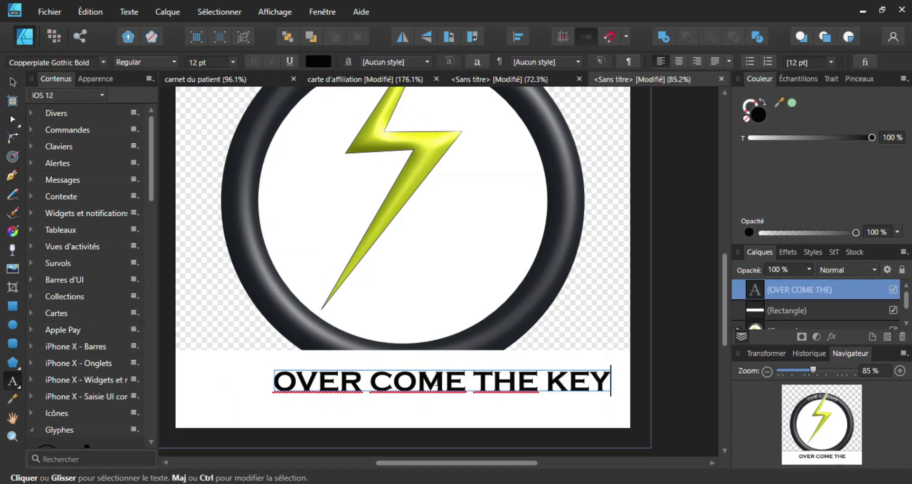
text(BOARD)
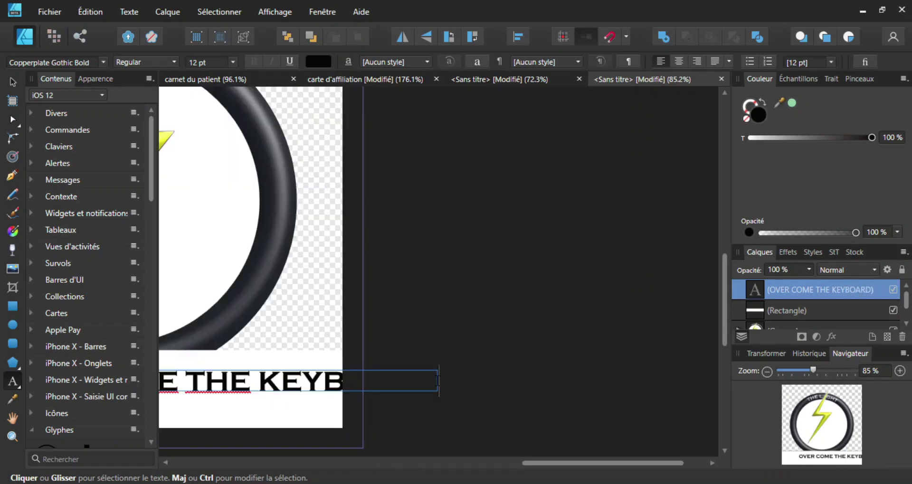
key(Escape)
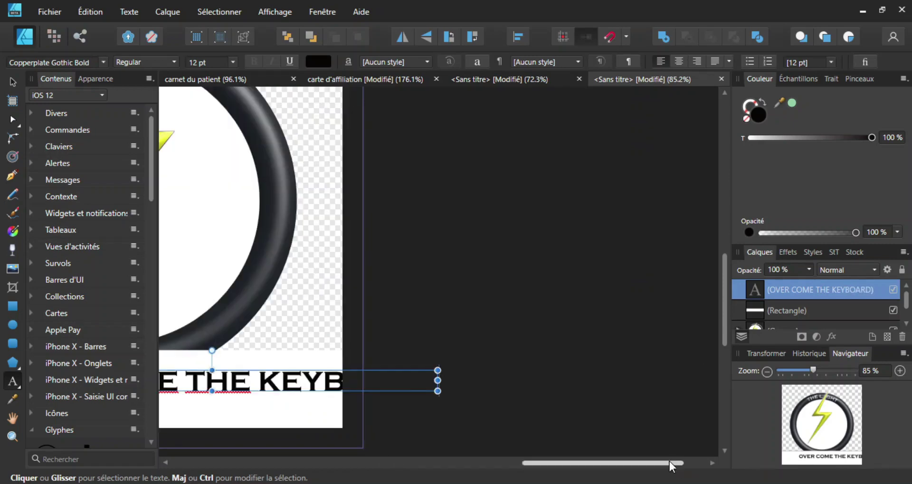
Step: Move the slogan text onto the white rectangle and narrow it from both ends to leave side margins
drag(666, 461, 486, 475)
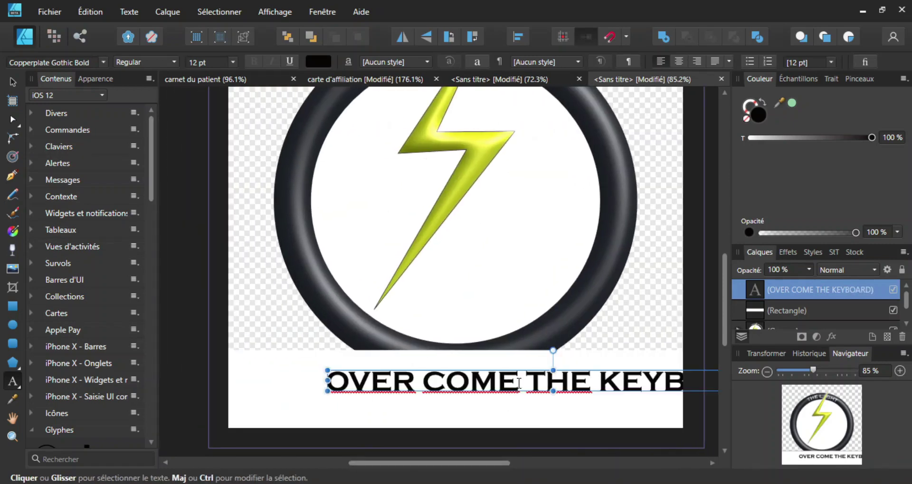
click(20, 81)
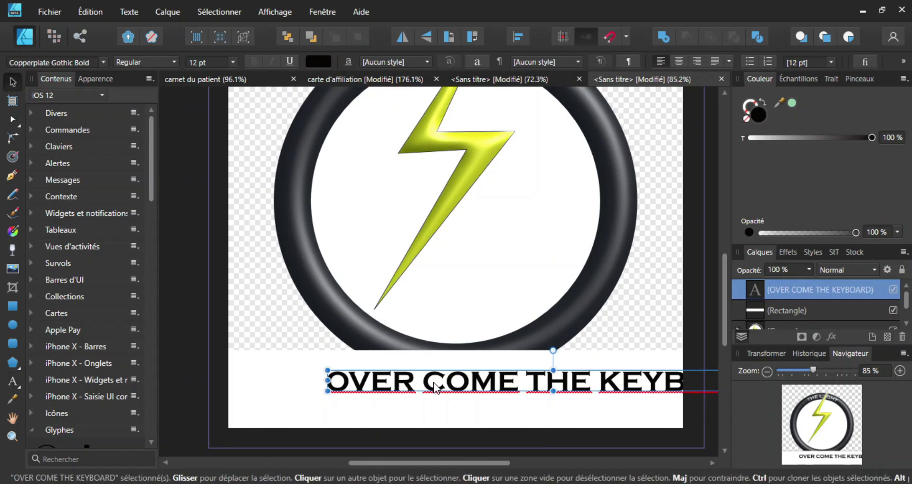
drag(435, 386, 341, 401)
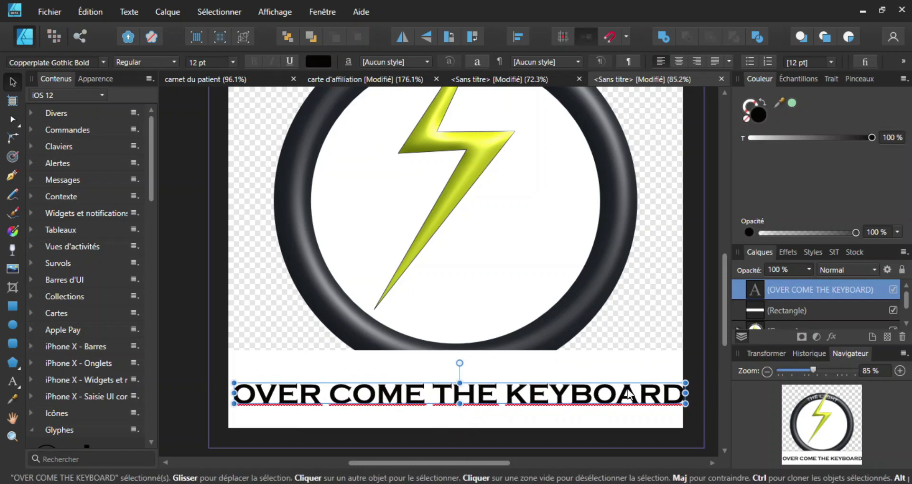
drag(685, 394, 665, 393)
drag(243, 394, 256, 394)
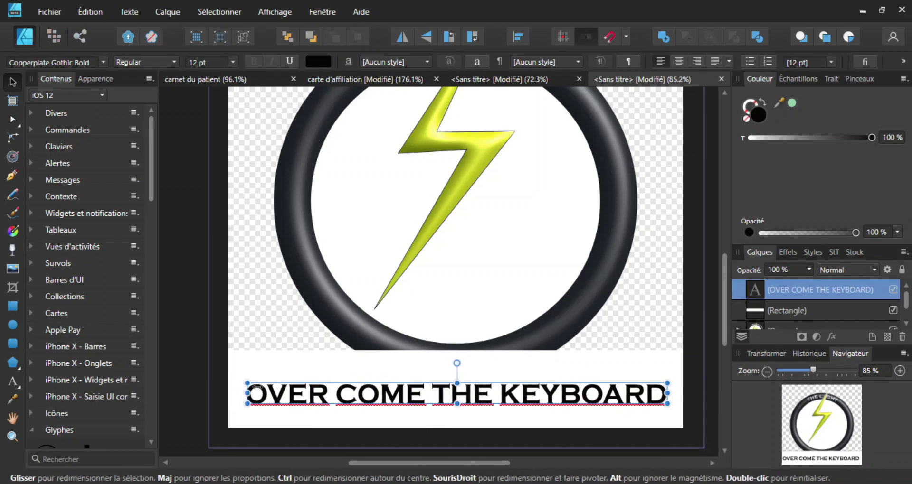
Step: Group the "OVER COME THE KEYBOARD" text with the white rectangle
scroll(831, 311, down, 1)
scroll(803, 295, up, 1)
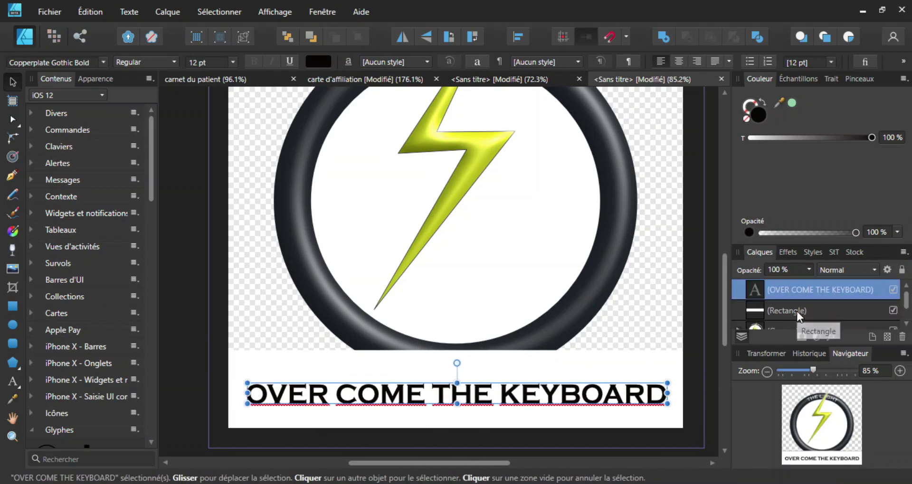
click(802, 310)
shift+click(807, 294)
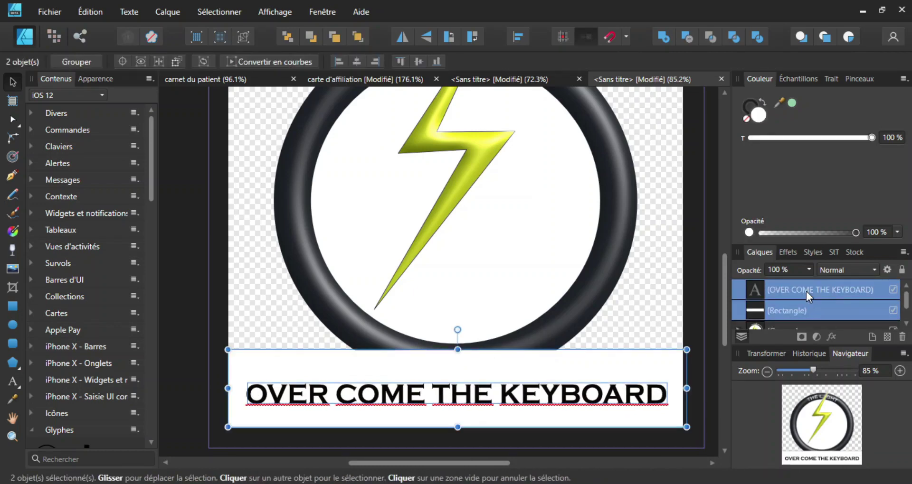
right_click(807, 294)
click(779, 148)
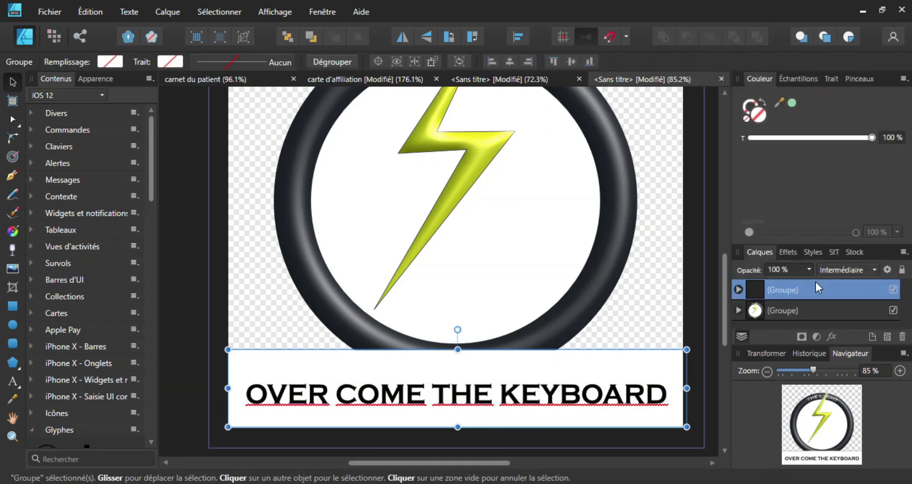
Step: Select the slogan group and the logo group and align them horizontally by their centres
shift+click(807, 311)
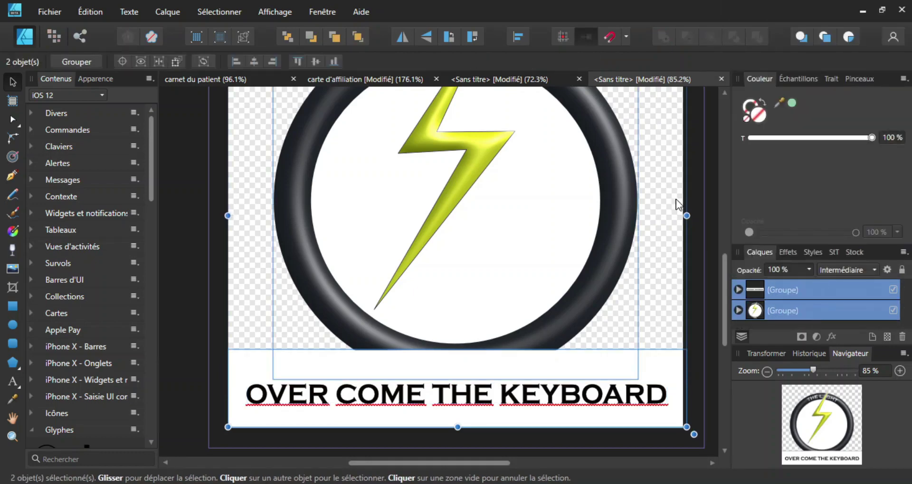
click(517, 38)
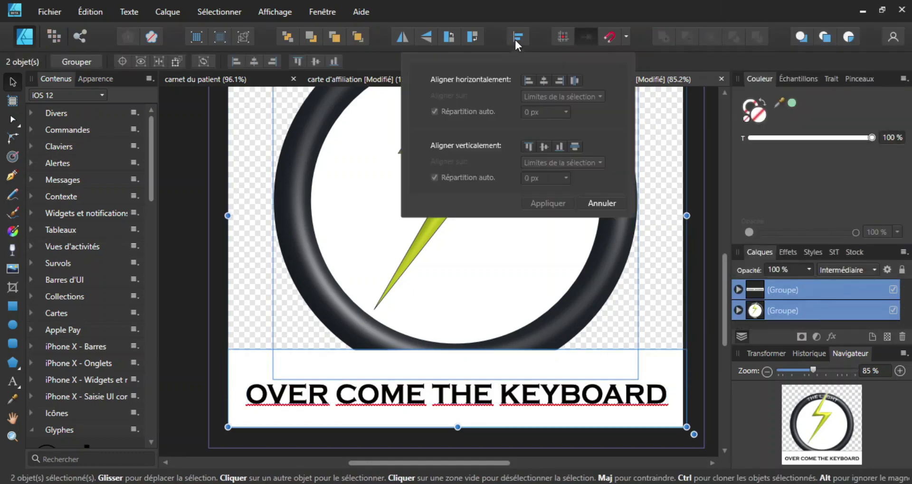
click(253, 63)
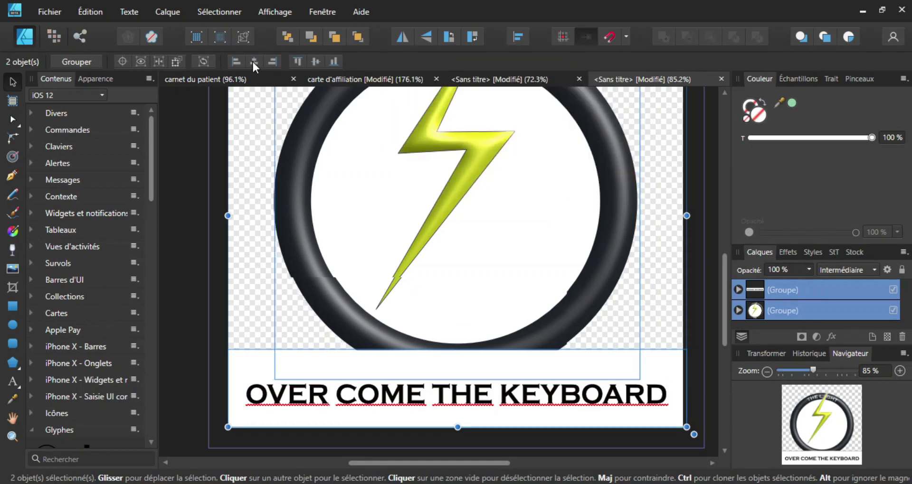
scroll(513, 220, up, 1)
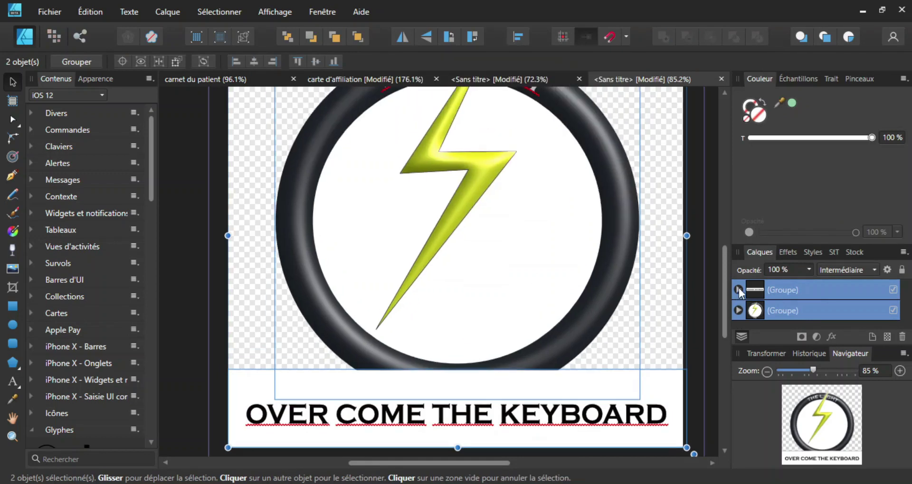
Step: Move the slogan group beneath the logo group in the layer order and deselect everything
drag(762, 287, 762, 323)
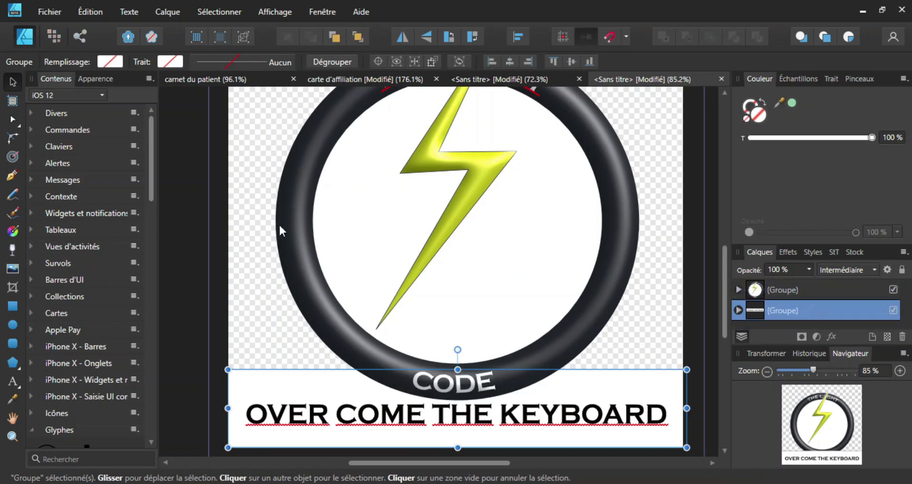
click(266, 278)
scroll(646, 315, up, 4)
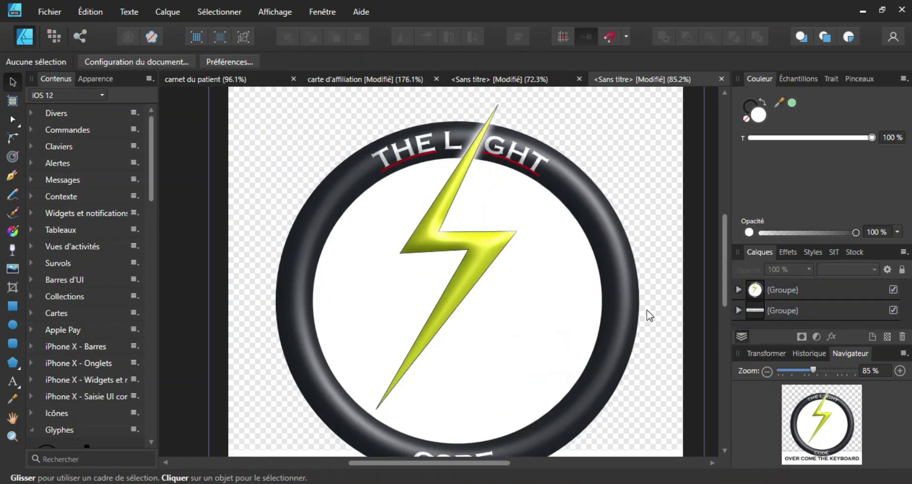
Step: Widen the lightning bolt from both sides, shorten it from its lower end and shift it slightly upward
scroll(649, 316, down, 2)
scroll(649, 315, up, 1)
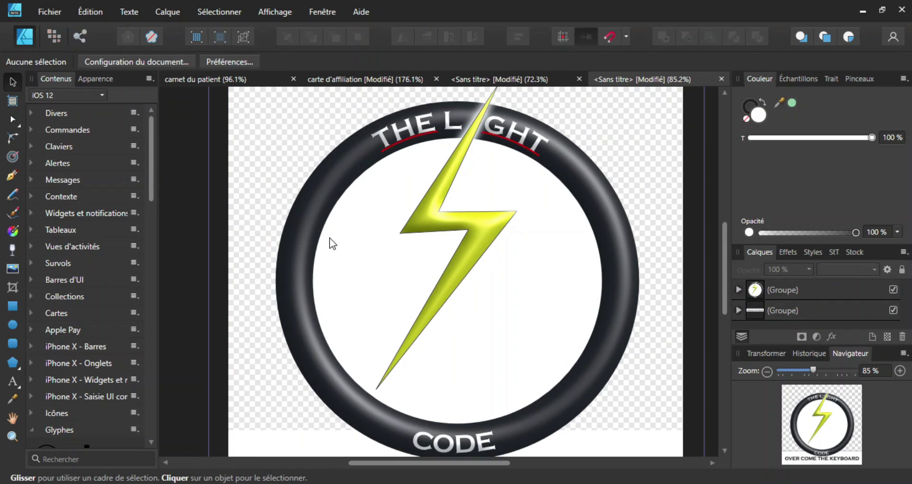
click(475, 244)
scroll(475, 245, up, 1)
double_click(479, 254)
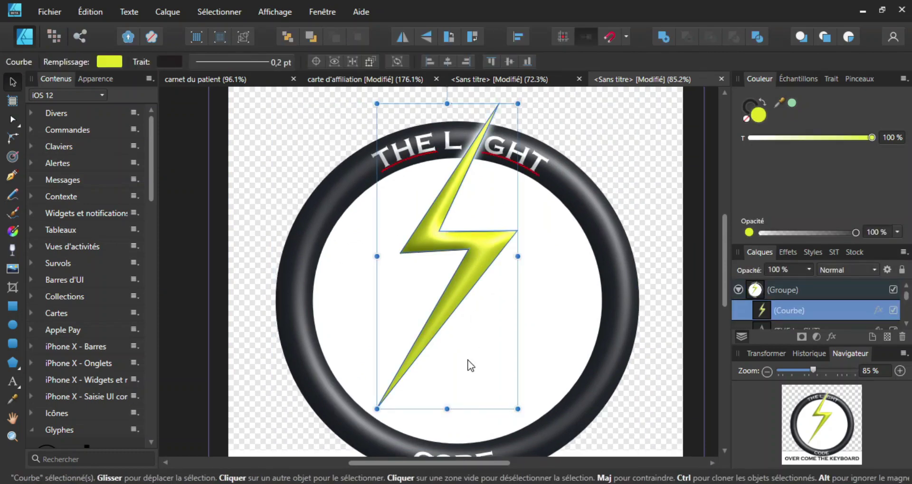
drag(519, 257, 529, 257)
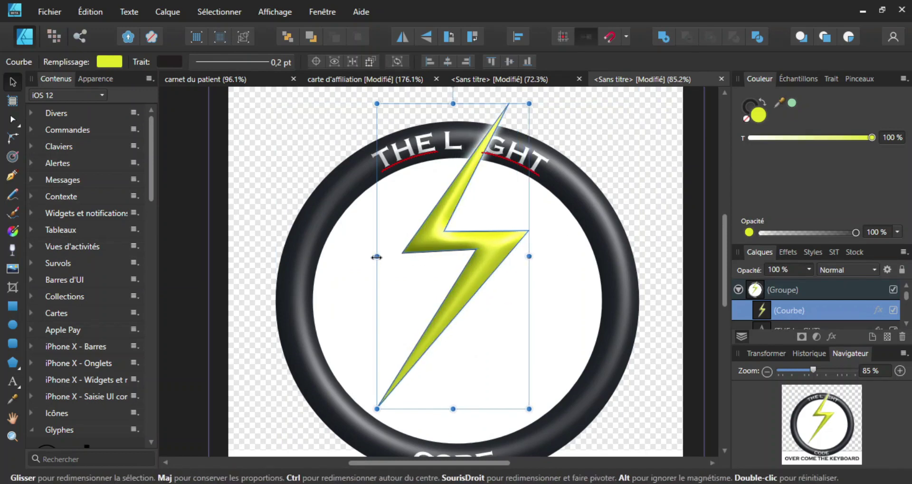
drag(376, 257, 365, 256)
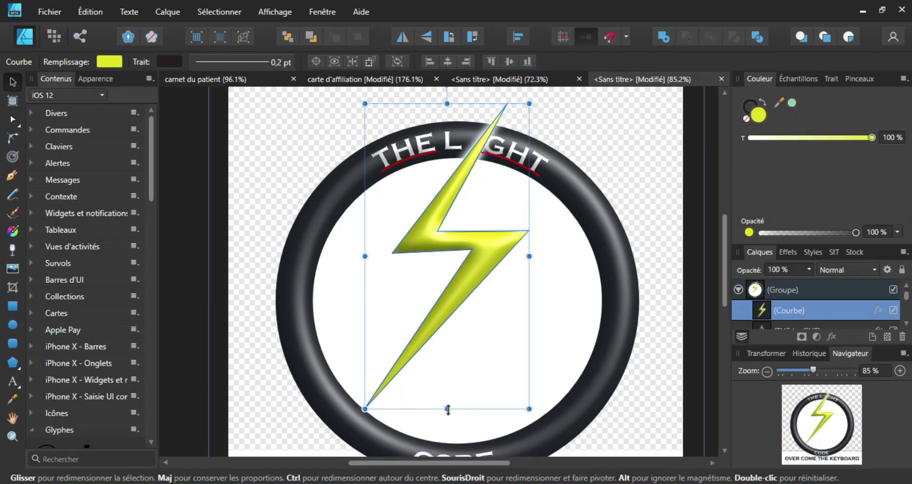
drag(447, 409, 444, 380)
mouse_move(460, 259)
mouse_down()
mouse_move(469, 274)
mouse_move(463, 247)
mouse_up()
scroll(458, 156, up, 3)
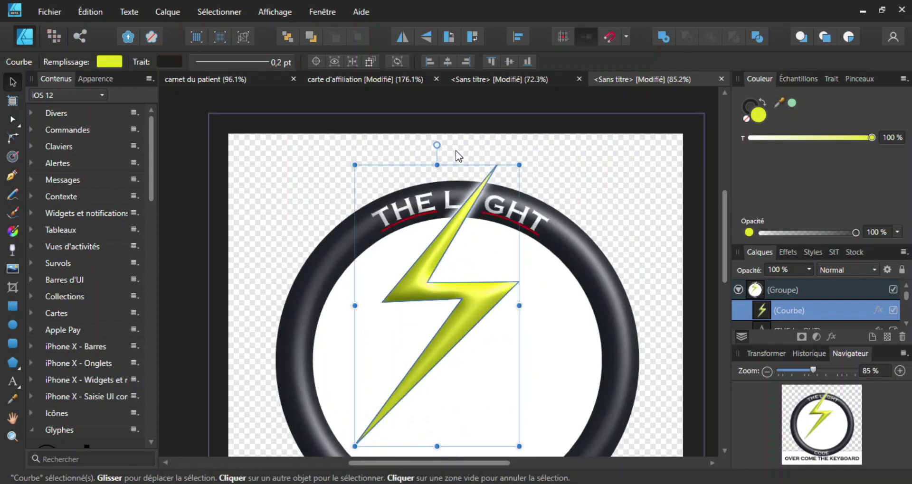
click(437, 142)
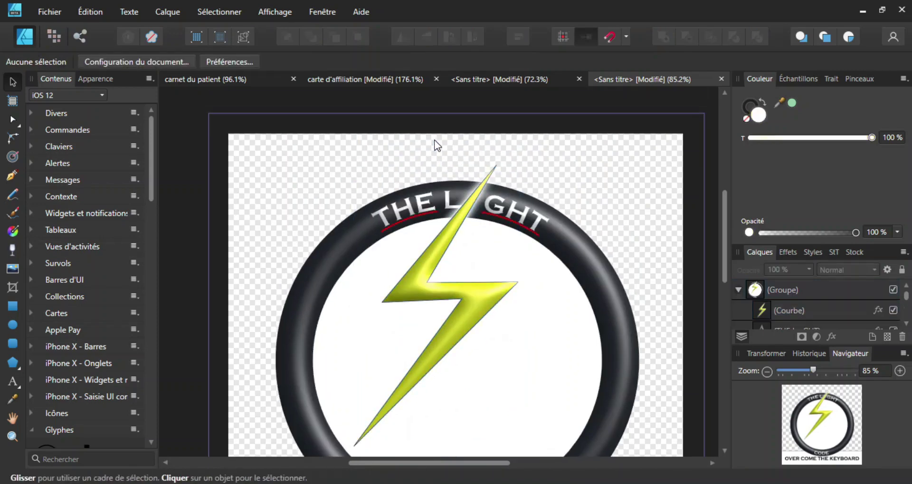
Step: Rotate the lightning bolt slightly counter-clockwise and reposition it inside the ring, with its tip through the gap in "LIGHT"
click(455, 229)
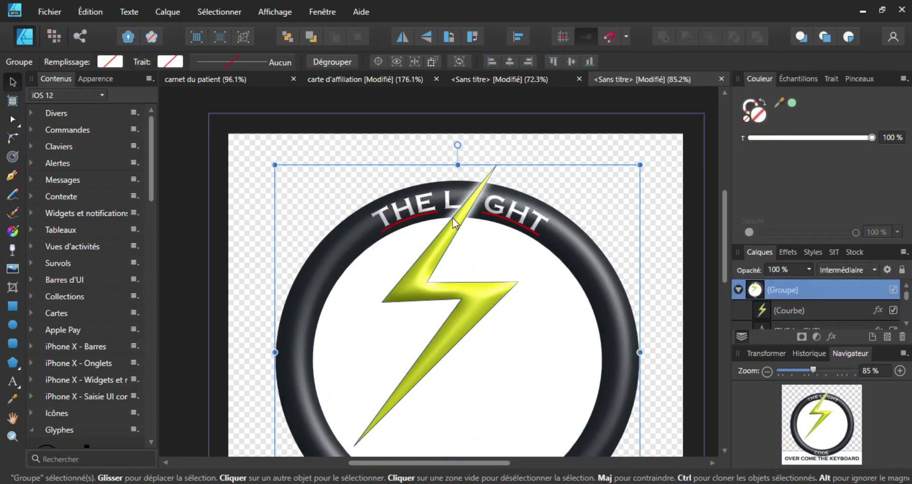
double_click(477, 195)
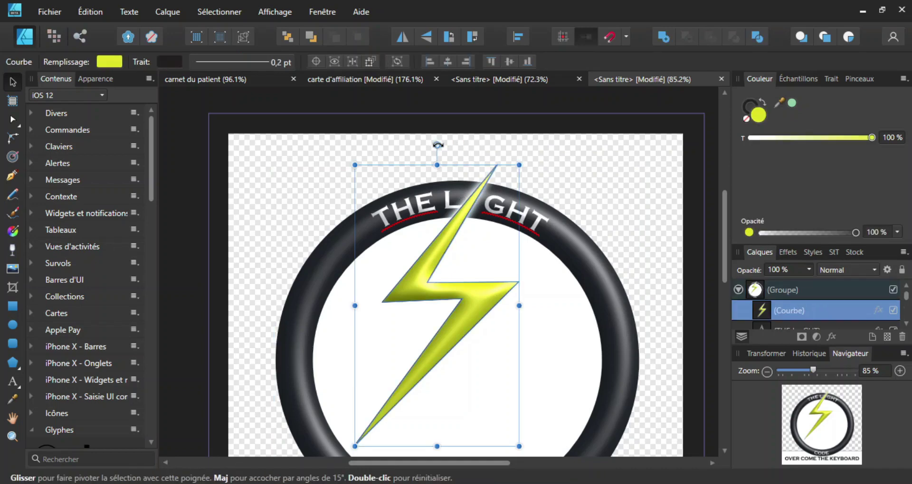
drag(434, 145, 408, 141)
drag(484, 291, 504, 313)
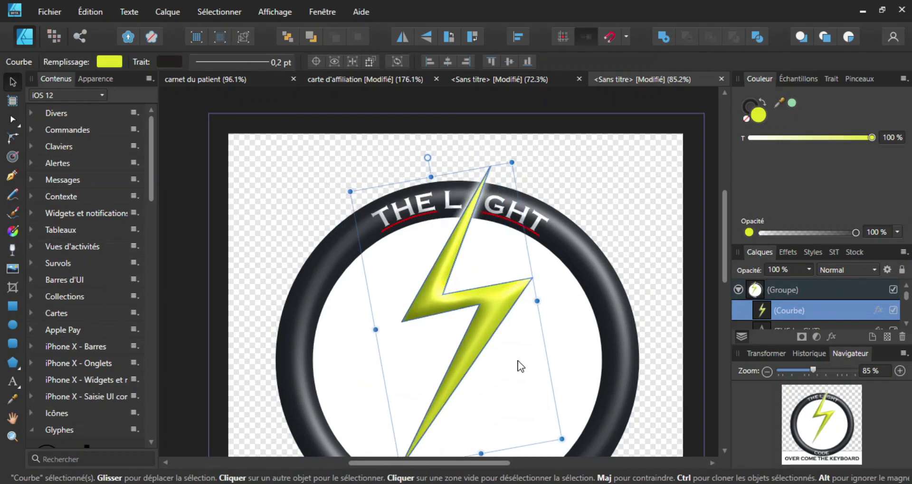
scroll(520, 366, down, 3)
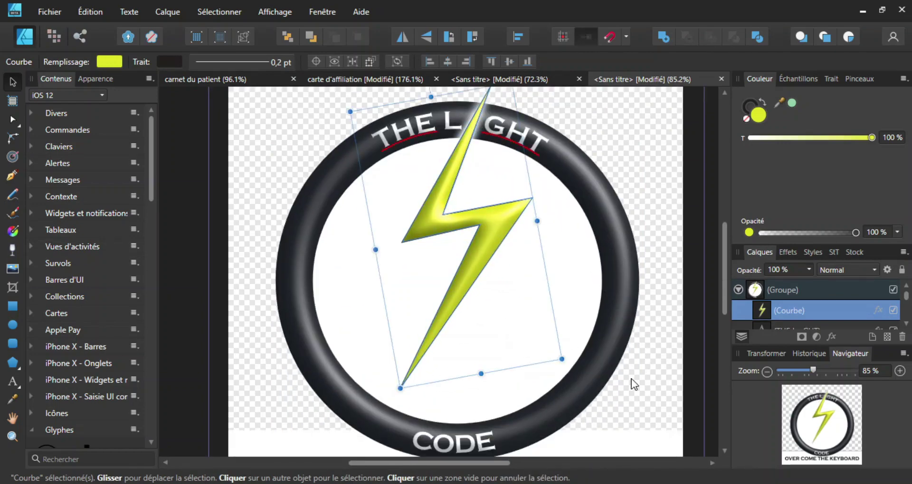
ctrl+scroll(631, 381, down, 2)
ctrl+scroll(634, 384, down, 1)
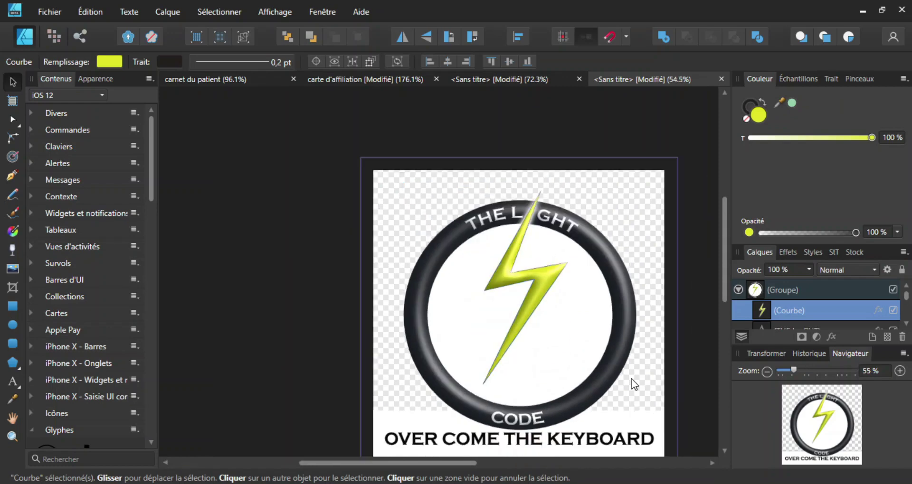
Step: Move the whole logo group slightly upward to leave a gap above the slogan, then deselect it
click(586, 398)
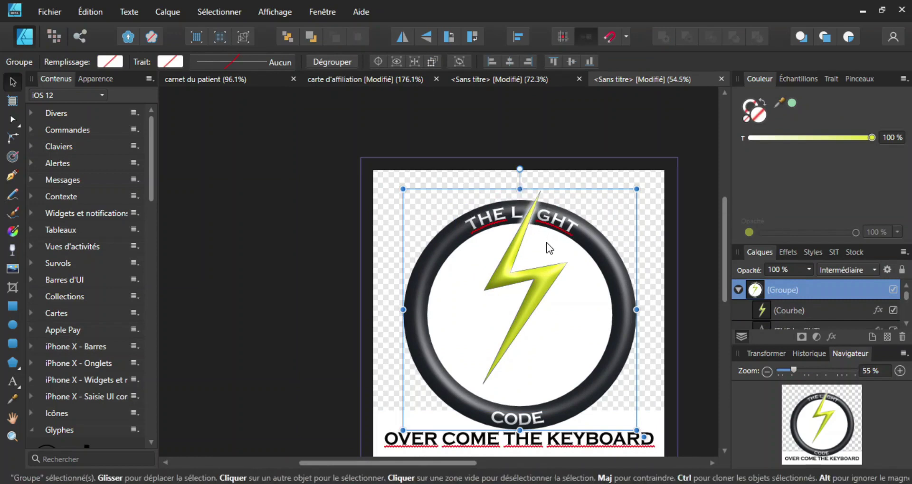
drag(549, 248, 549, 240)
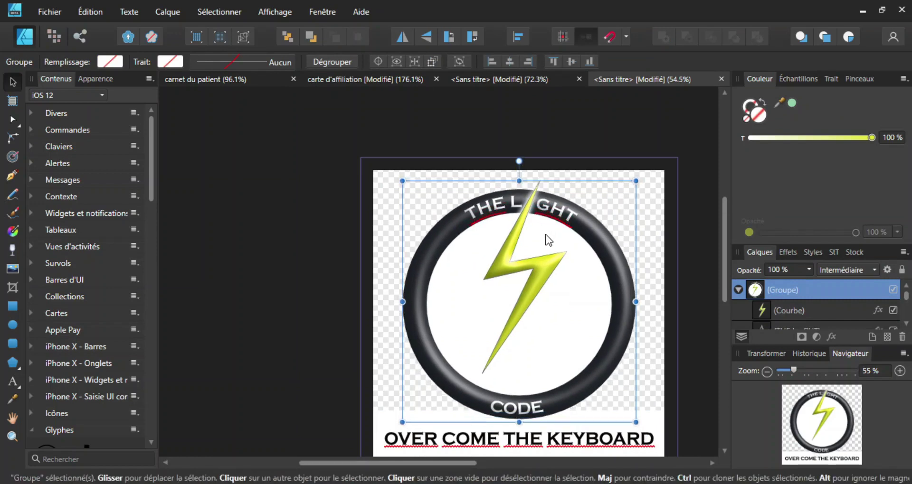
scroll(562, 319, up, 3)
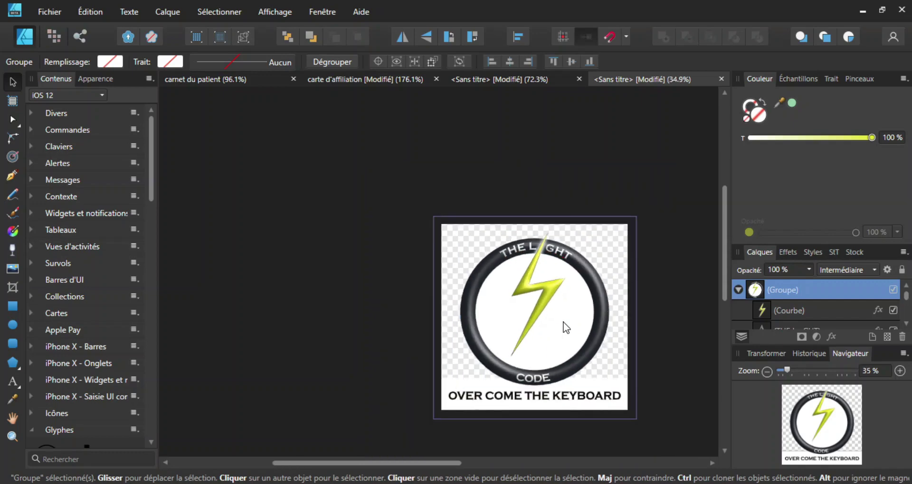
scroll(581, 343, down, 3)
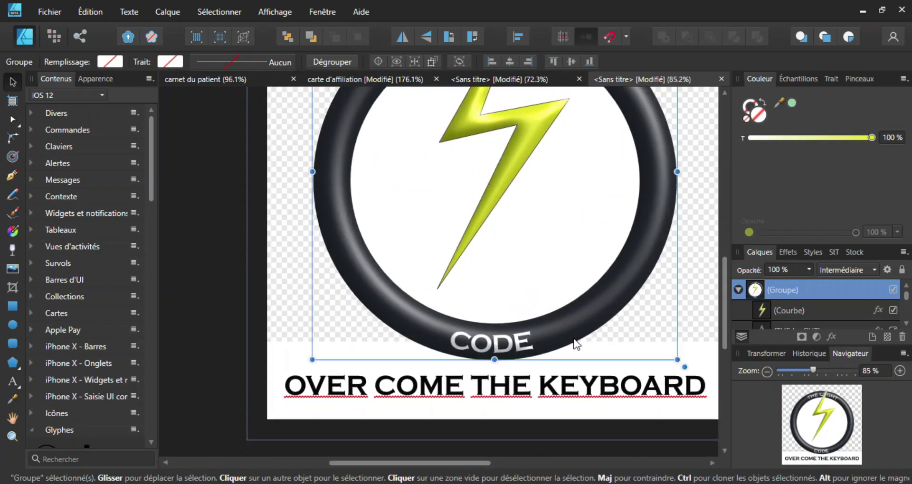
scroll(589, 266, up, 1)
scroll(561, 176, up, 4)
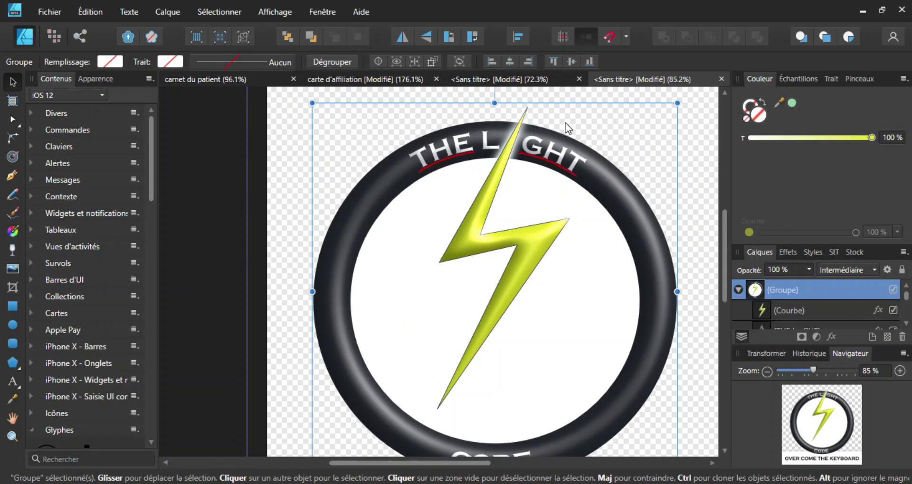
key(Up)
key(Up)
key(Up)
key(Up)
key(Up)
key(Up)
key(Up)
key(Up)
key(Up)
key(Up)
key(Up)
key(Up)
key(Up)
key(Up)
key(Up)
key(Up)
key(Up)
key(Up)
key(Up)
key(Up)
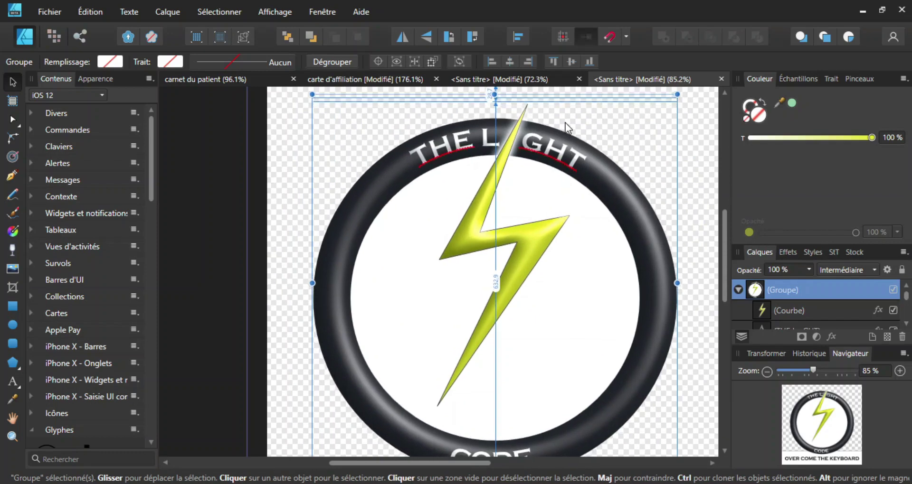
scroll(522, 142, down, 4)
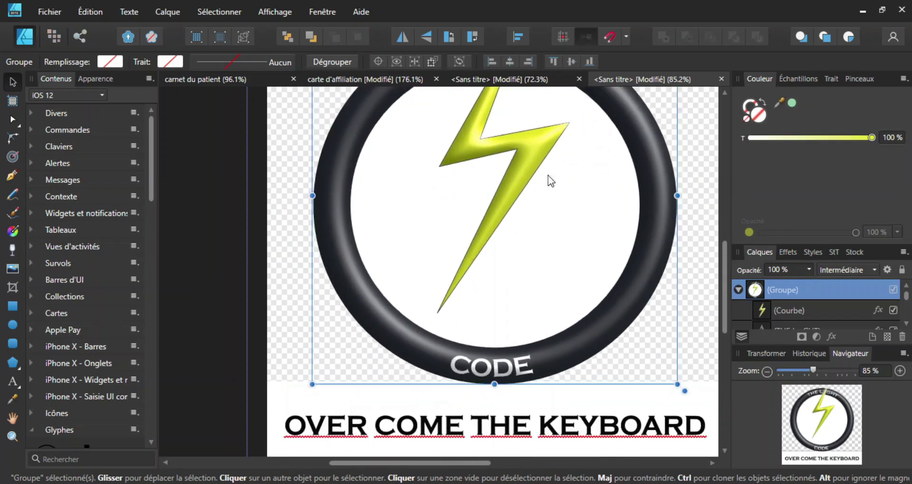
click(295, 319)
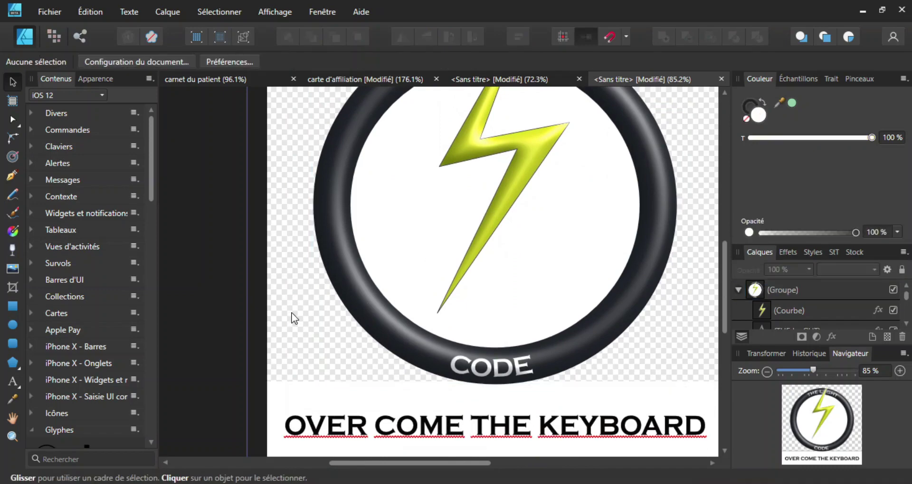
Step: Start saving the document and name the file "LOGO TUTO.afdesign"
key(ctrl+s)
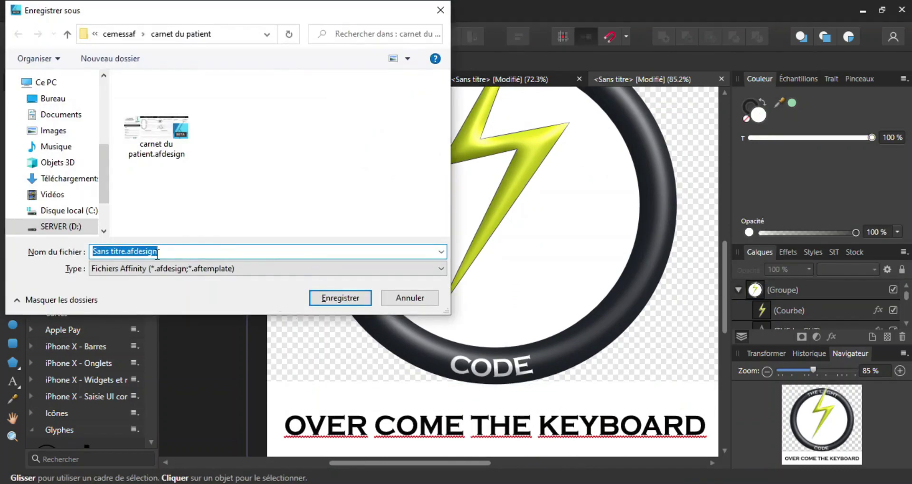
click(163, 252)
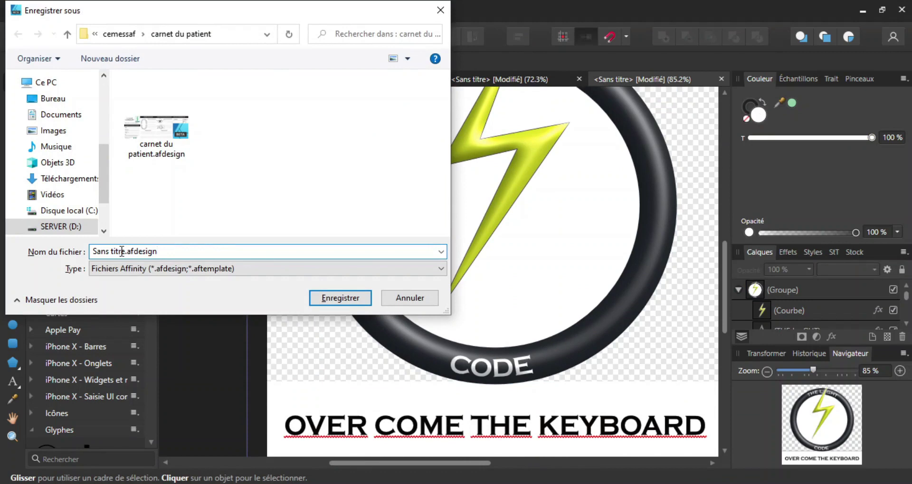
key(BackSpace)
key(BackSpace)
key(BackSpace)
key(BackSpace)
key(BackSpace)
key(BackSpace)
key(BackSpace)
key(BackSpace)
key(BackSpace)
key(BackSpace)
text(LOGO TUTO)
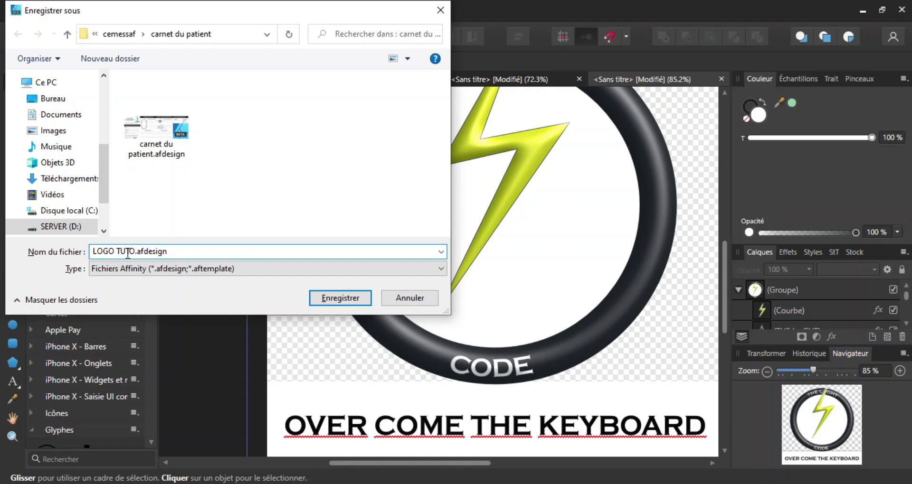
Step: Set the save location to the "projet youtube" folder on the SERVER (D:) drive
click(118, 34)
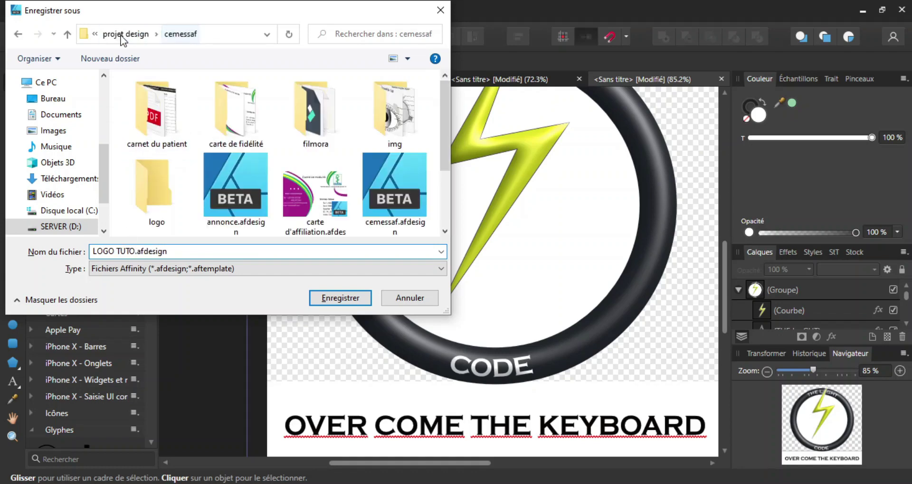
click(120, 35)
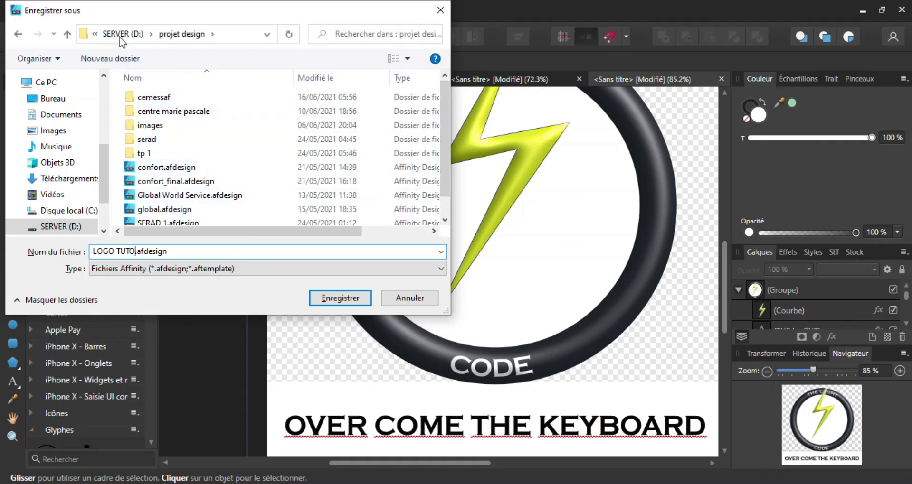
click(117, 35)
scroll(160, 175, down, 1)
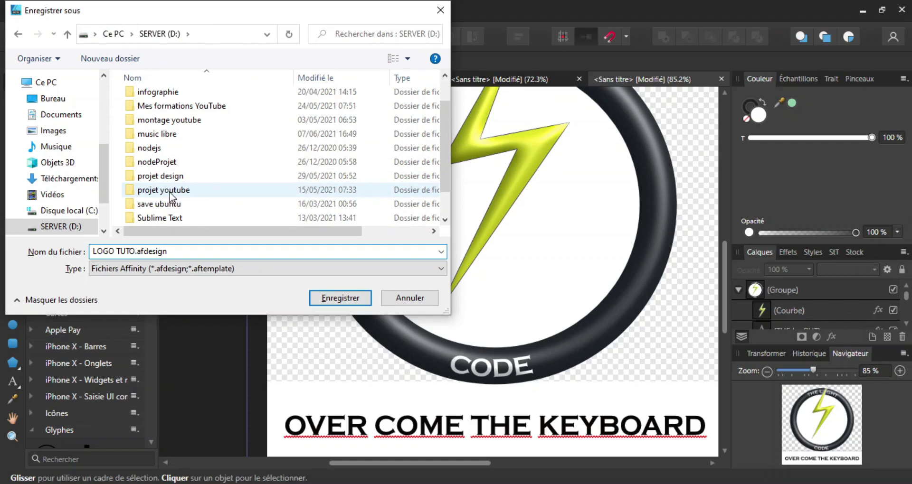
click(172, 195)
double_click(170, 193)
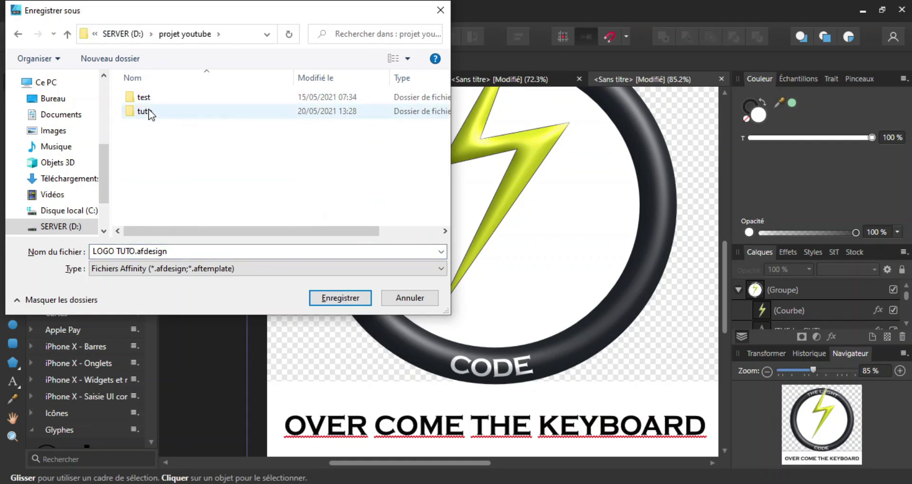
double_click(149, 101)
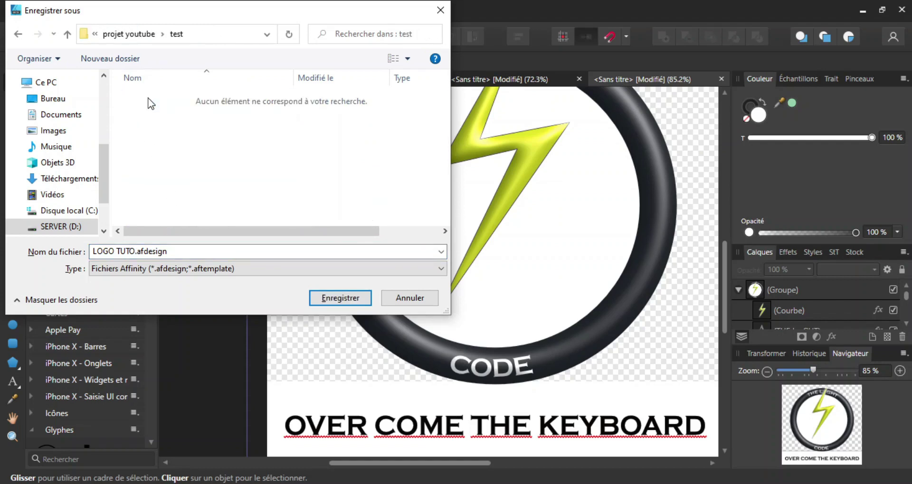
click(19, 35)
double_click(143, 112)
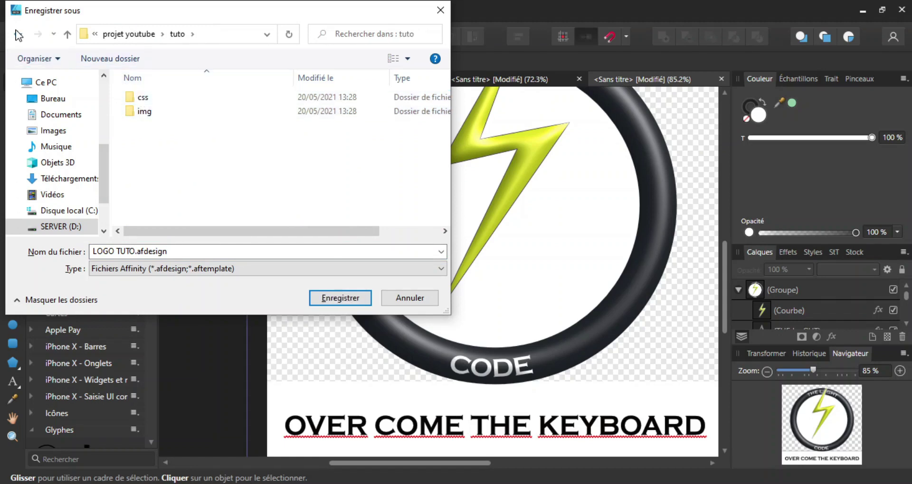
click(19, 35)
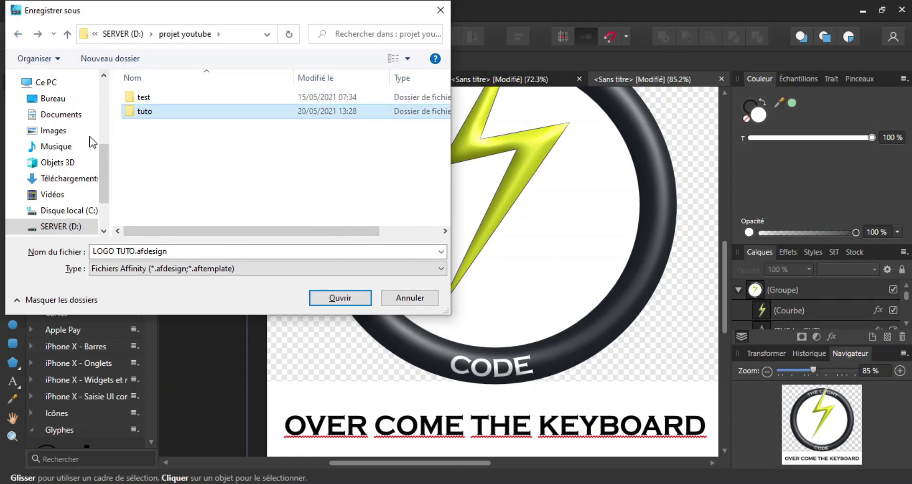
Step: Create a folder named "DESIGN TUOTO" inside "projet youtube" and save the logo file in it
click(110, 59)
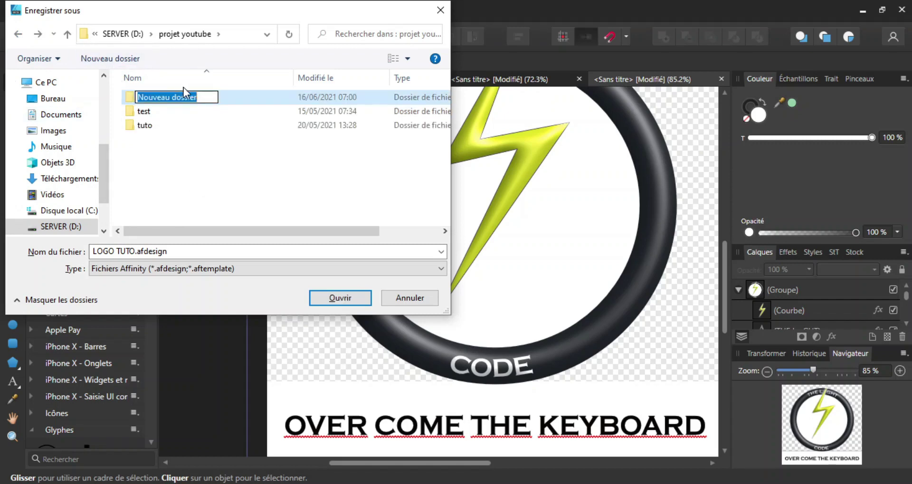
key(BackSpace)
text(LO)
key(BackSpace)
key(BackSpace)
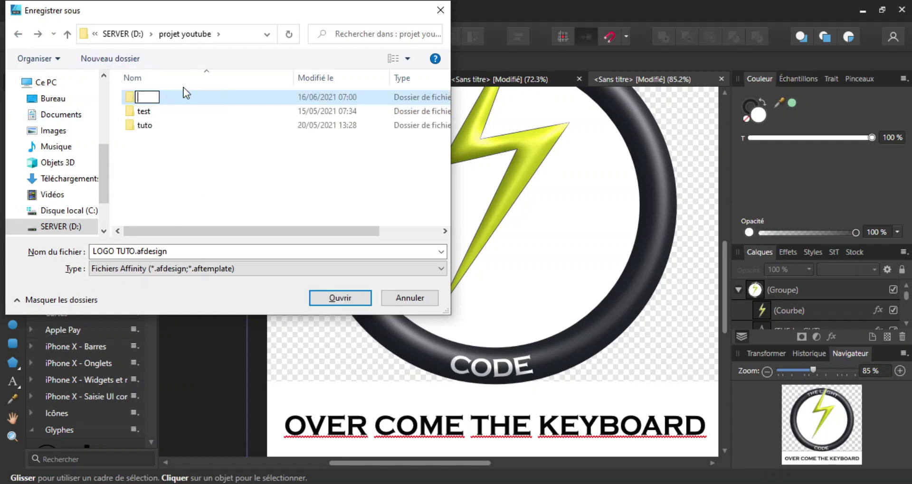
text(DESIGN TUTO)
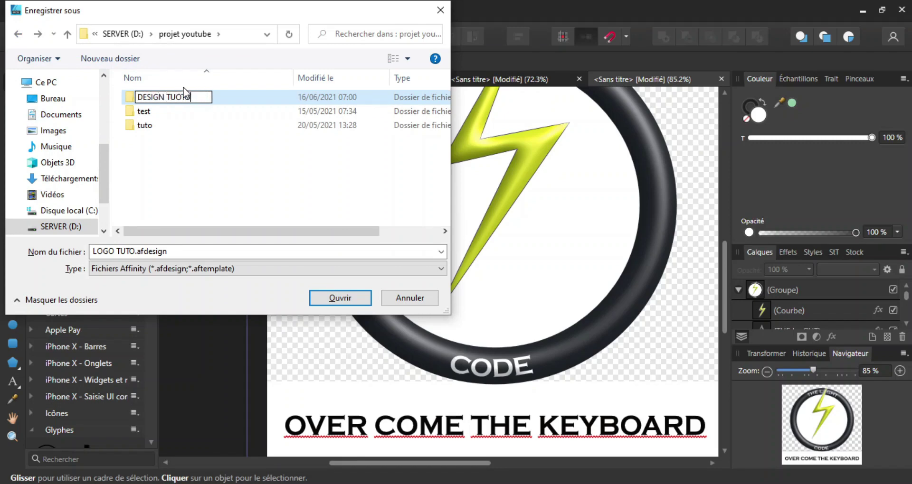
key(Return)
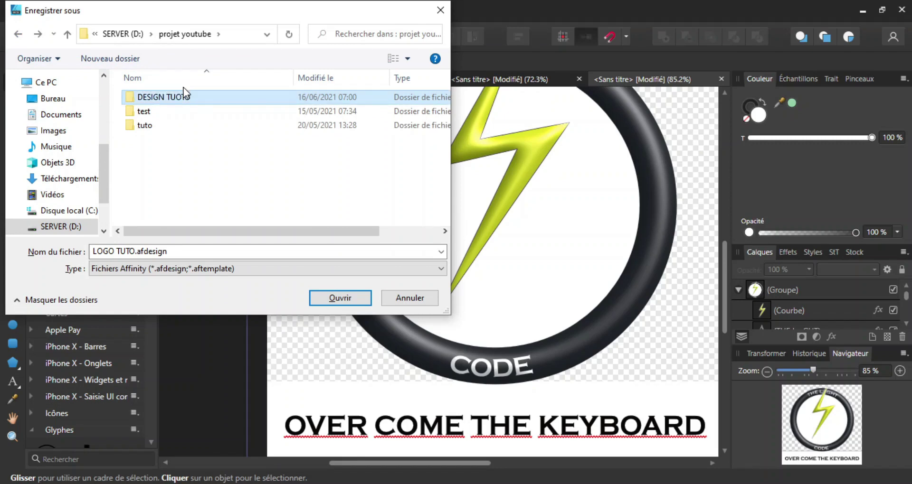
key(Return)
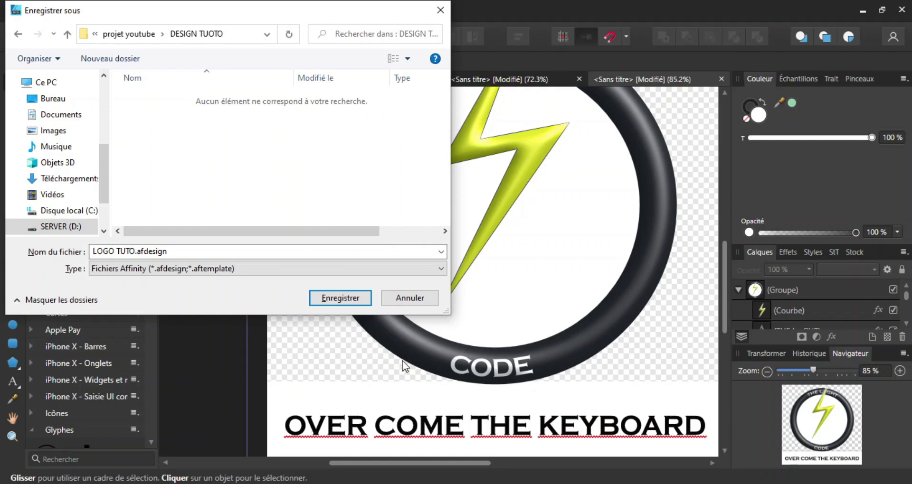
click(347, 298)
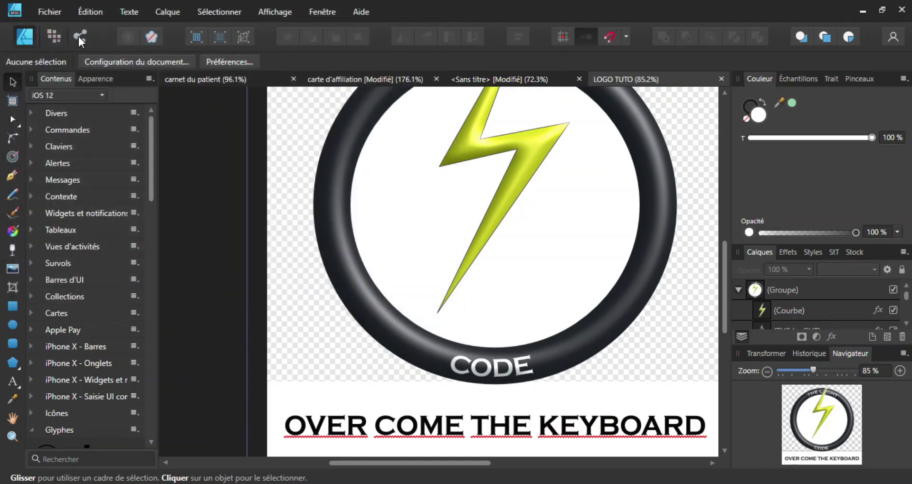
Step: Switch to the export workspace and show the "arrière-plan" slice's export settings, keeping only its 1x PNG output
click(80, 37)
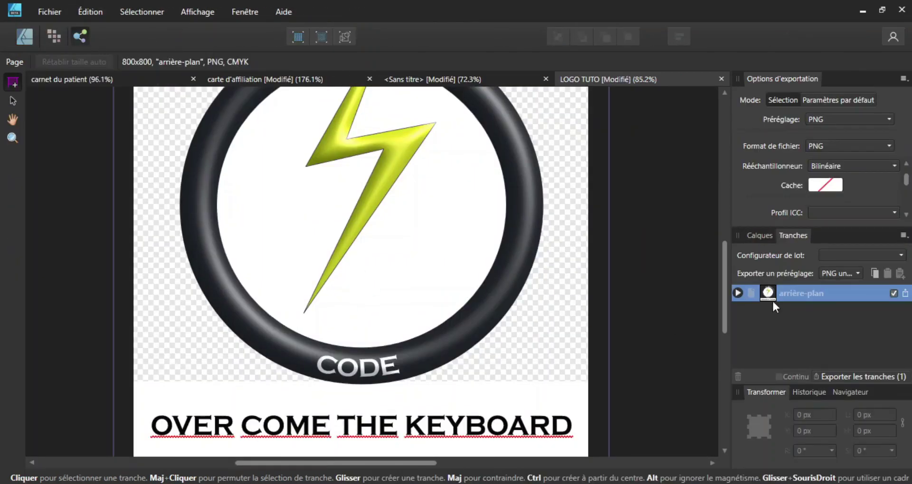
scroll(502, 301, up, 3)
scroll(495, 291, down, 5)
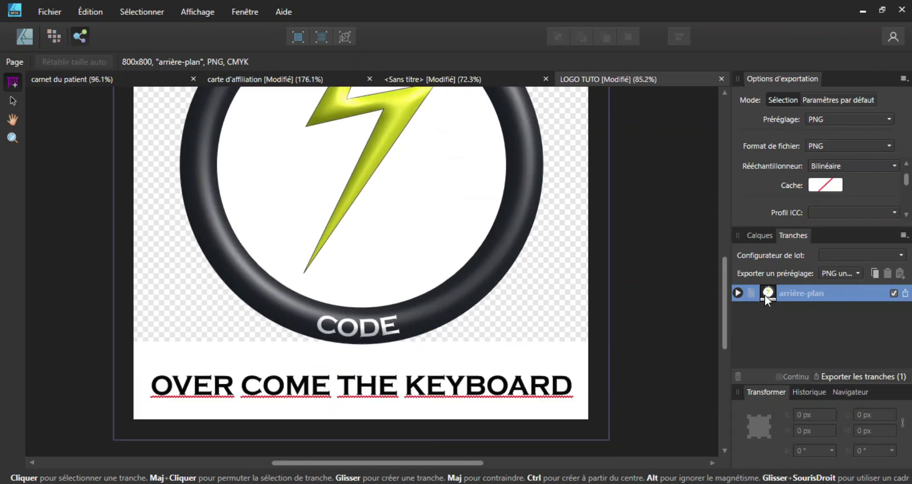
click(737, 294)
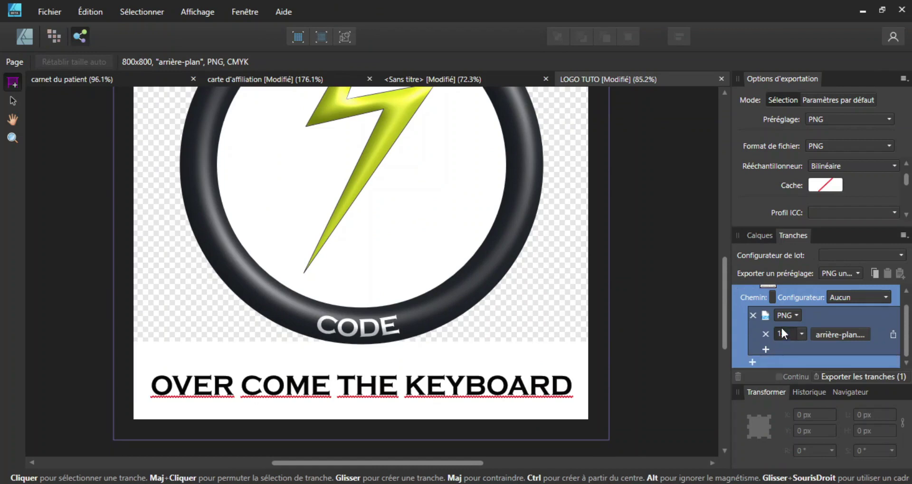
click(763, 349)
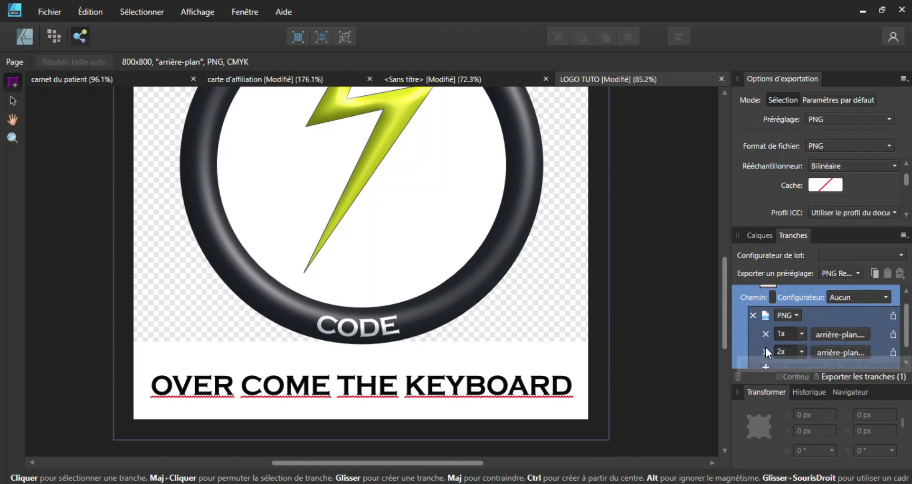
click(765, 352)
Step: Add a PDF (pour impression) format to the "arrière-plan" slice and export the slice into the "DESIGN TUOTO" folder
click(751, 363)
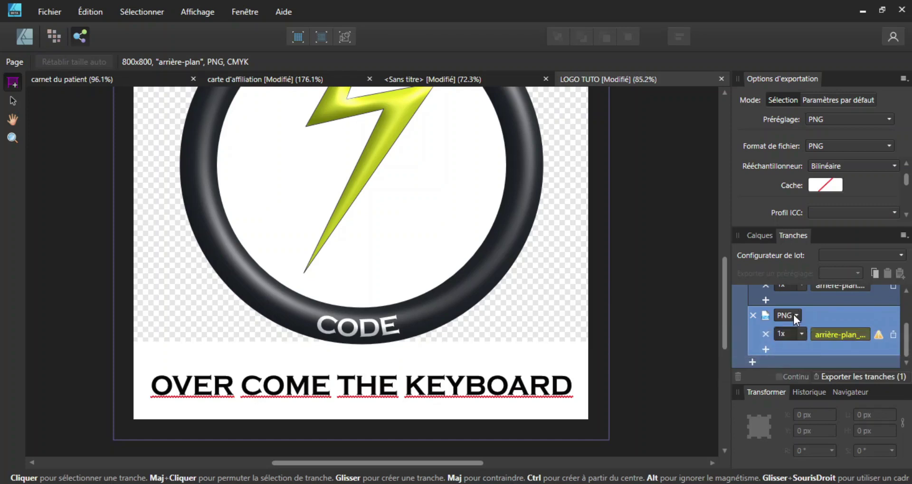
click(793, 314)
scroll(791, 213, down, 4)
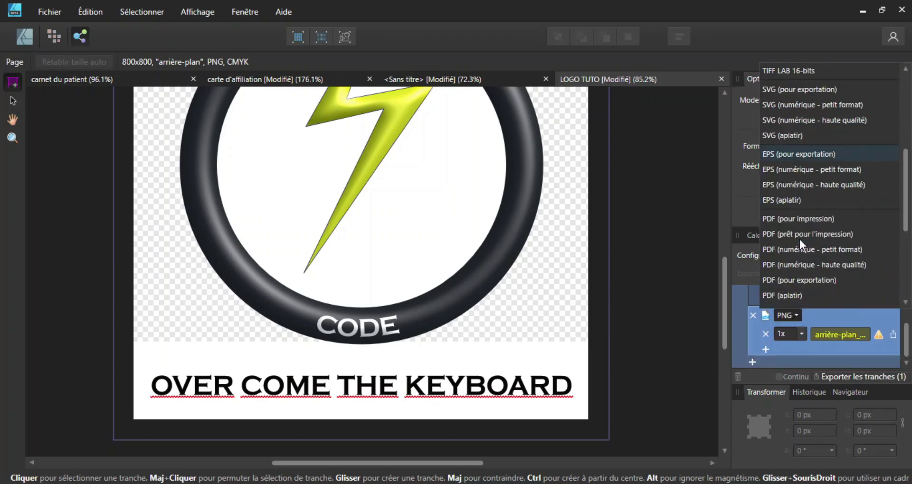
click(793, 221)
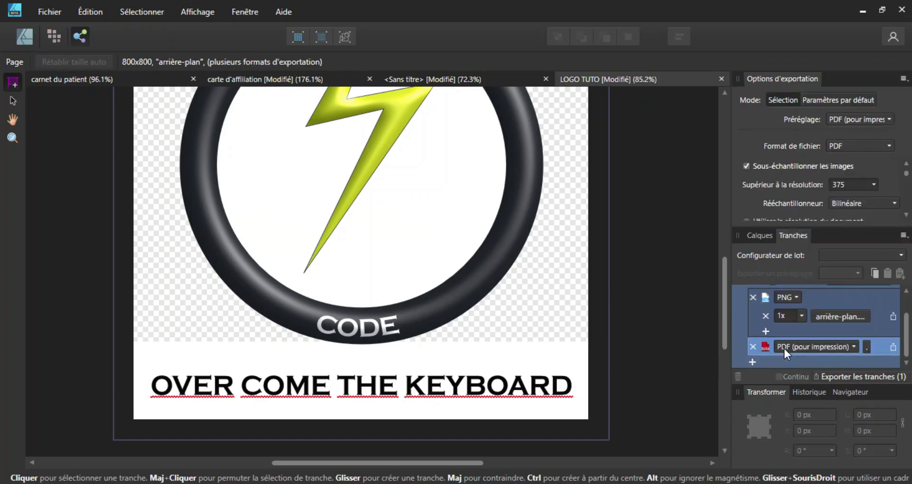
click(859, 376)
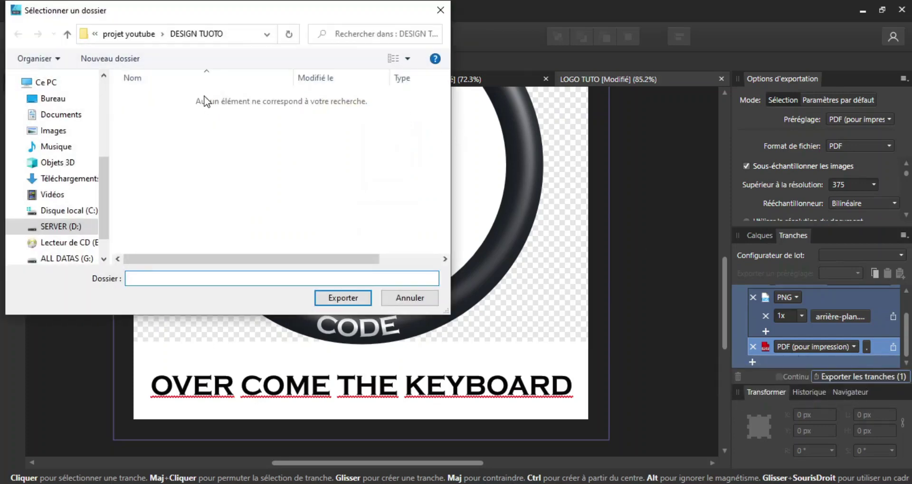
click(342, 297)
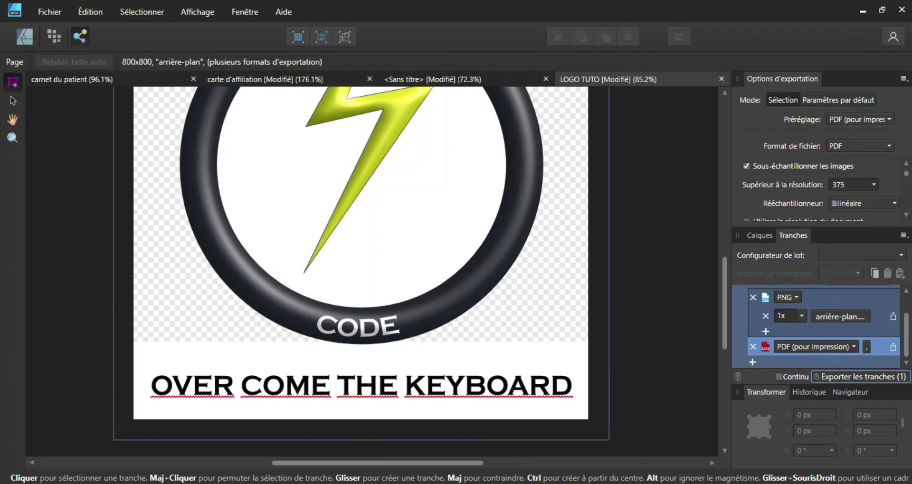
Step: Switch to File Explorer and open arrière-plan.png from "projet youtube" > "DESIGN TUOTO" on the SERVER (D:) drive
click(380, 437)
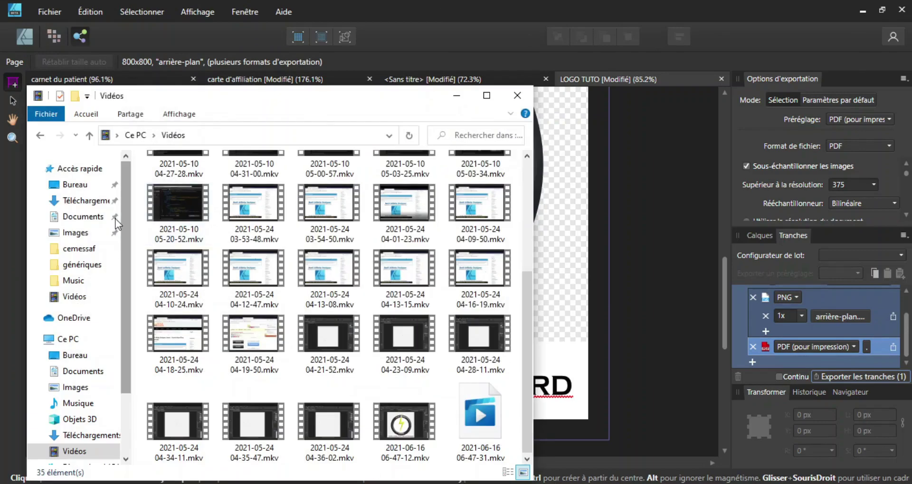
scroll(119, 391, down, 3)
click(88, 393)
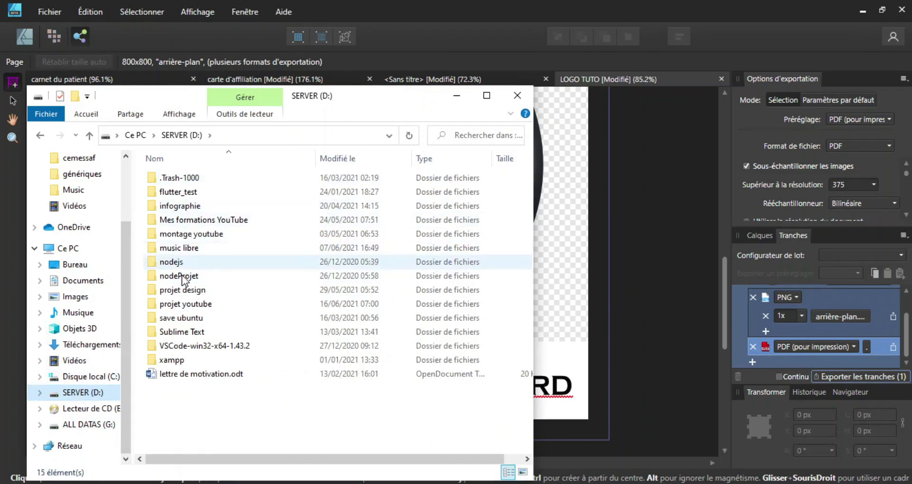
double_click(191, 307)
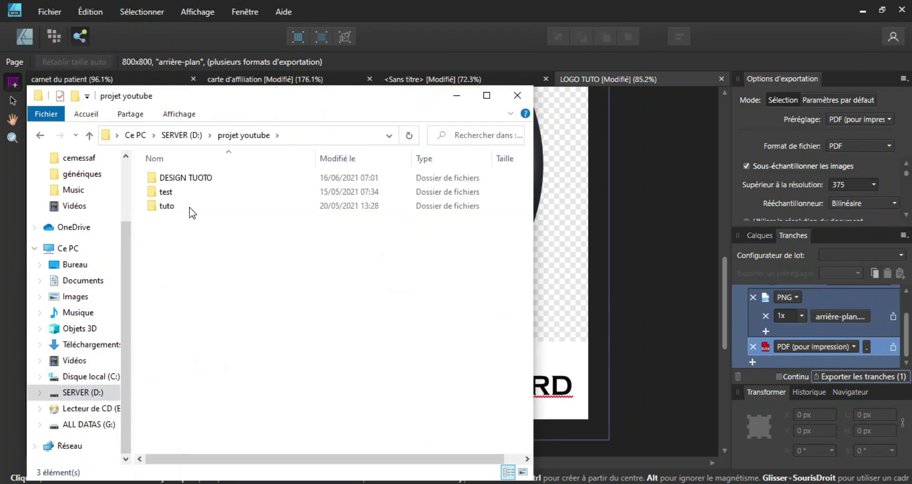
click(192, 179)
double_click(192, 179)
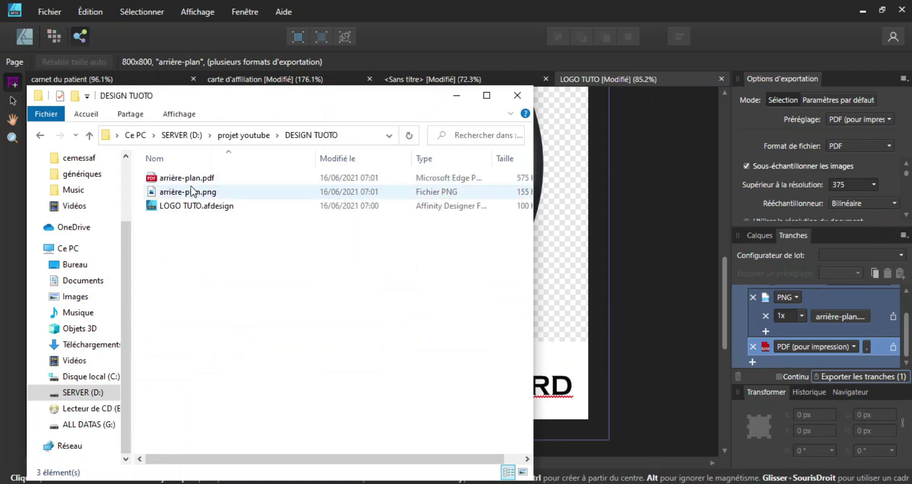
click(194, 192)
double_click(197, 194)
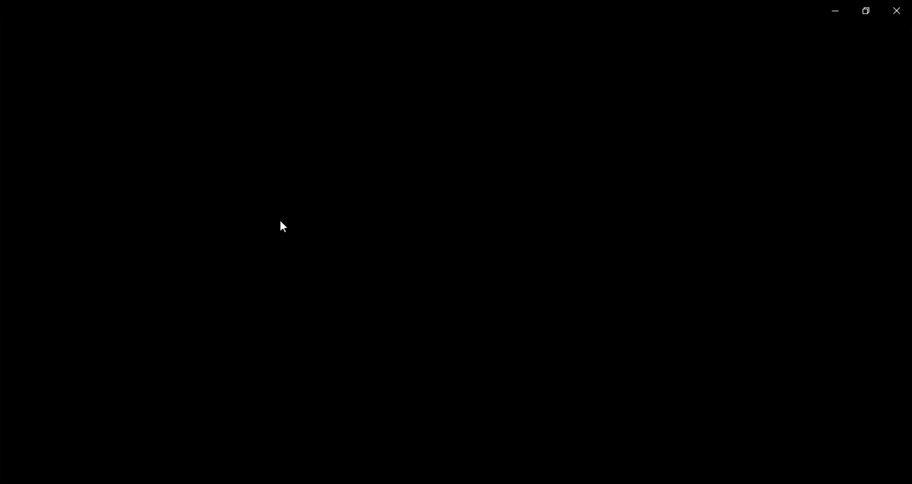